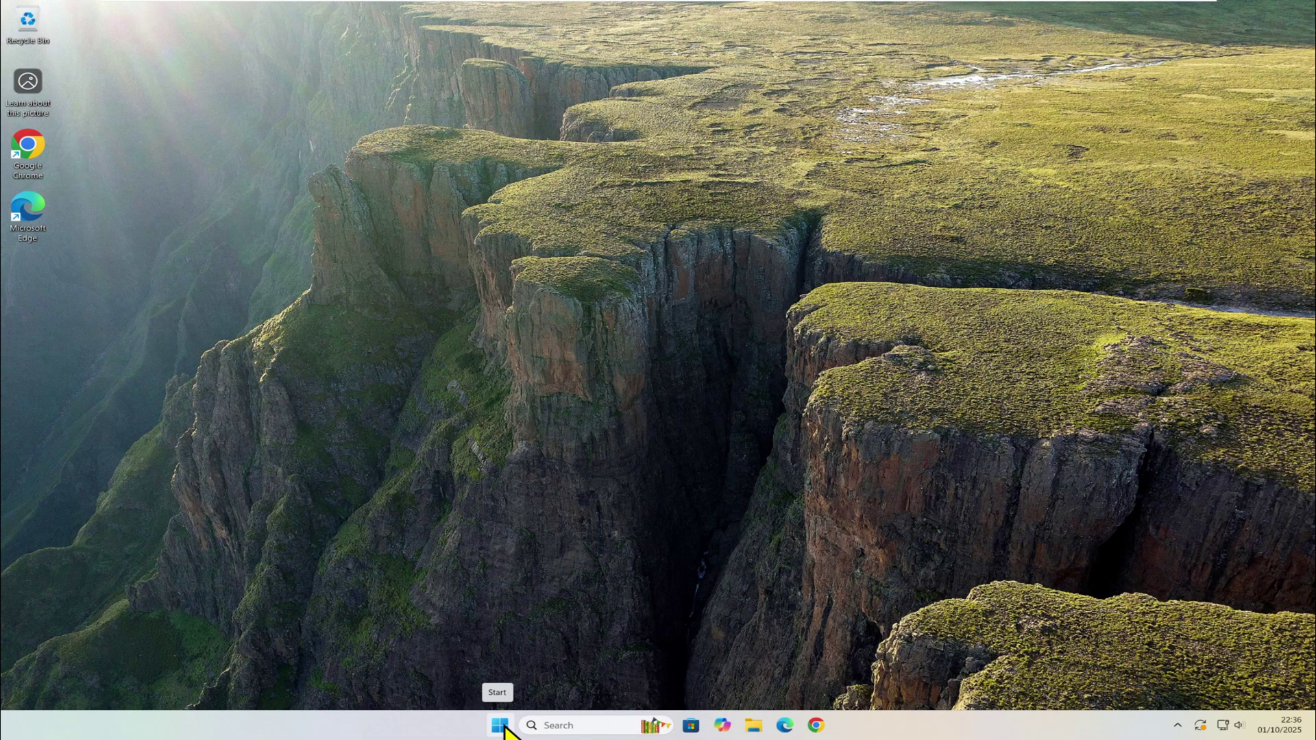
- Open Settings' System › About page to show Windows 11 Pro version 24H2, build 26100.4652
{"action": "left_click", "coordinate": [503, 726]}
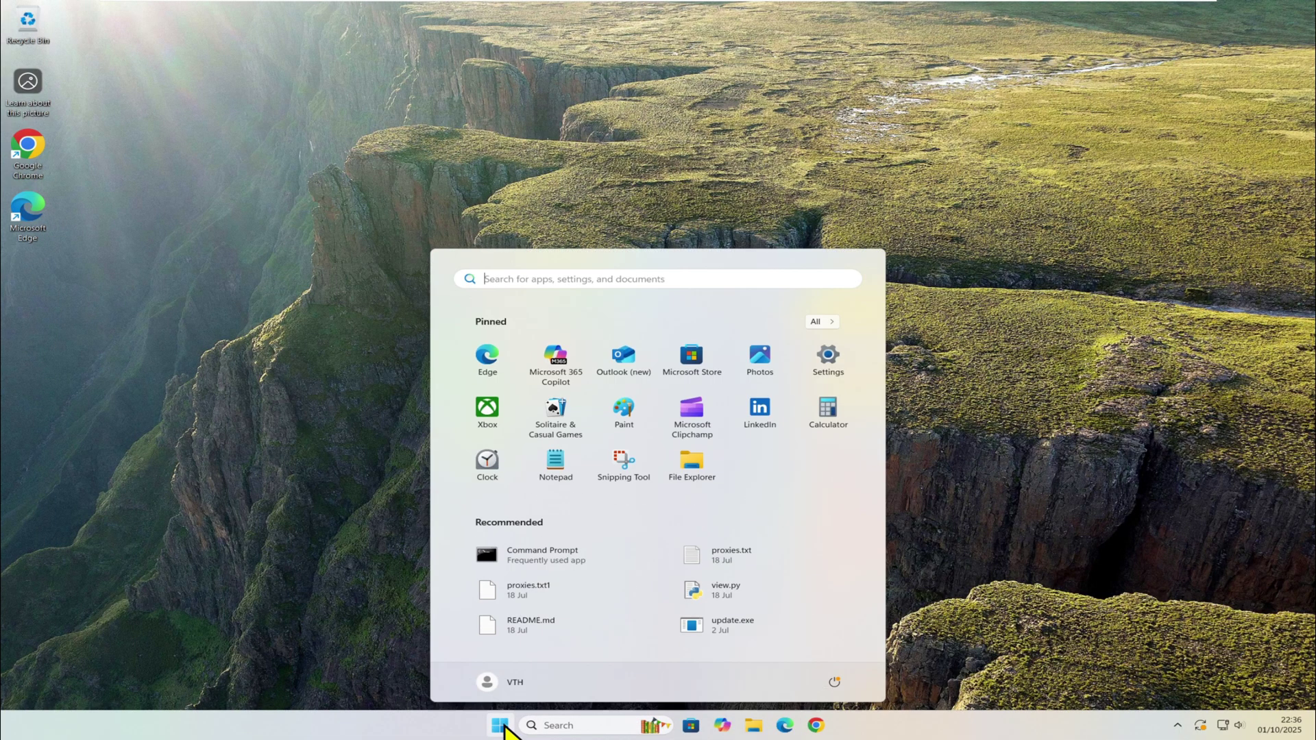
{"action": "left_click", "coordinate": [827, 360]}
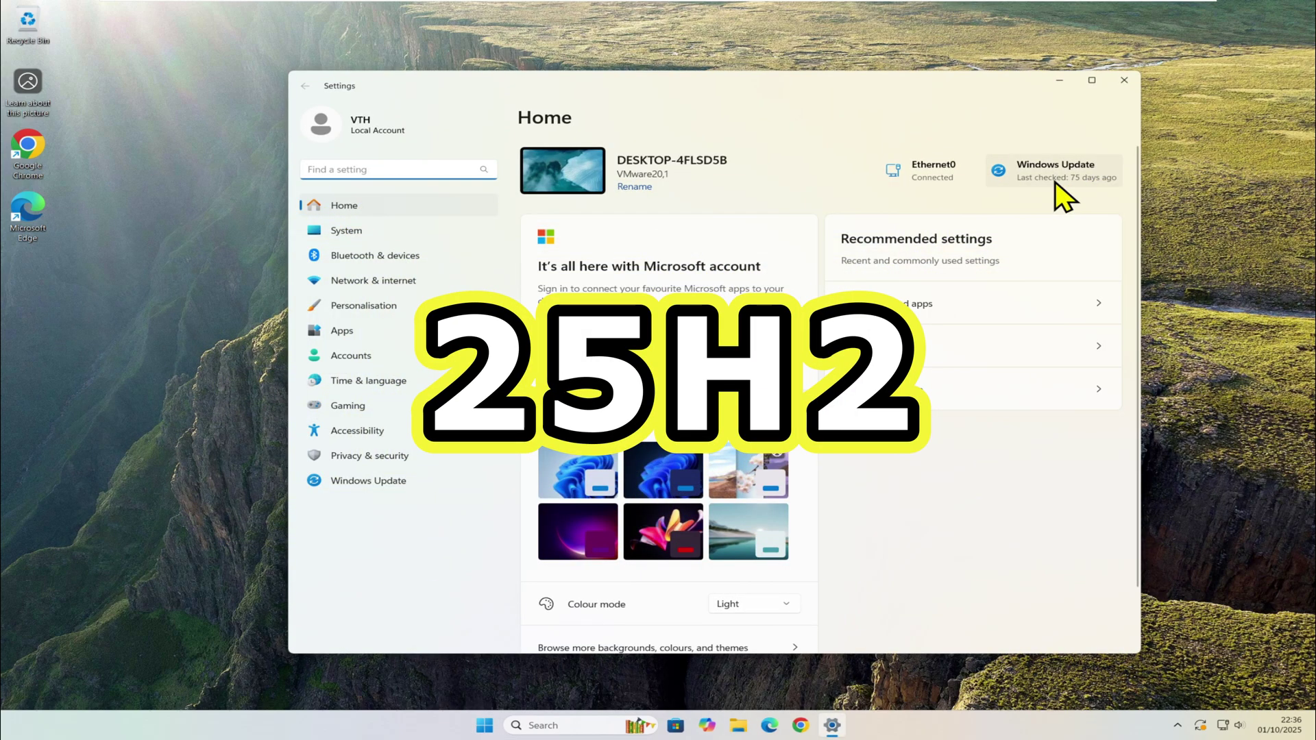
{"action": "left_click", "coordinate": [347, 231]}
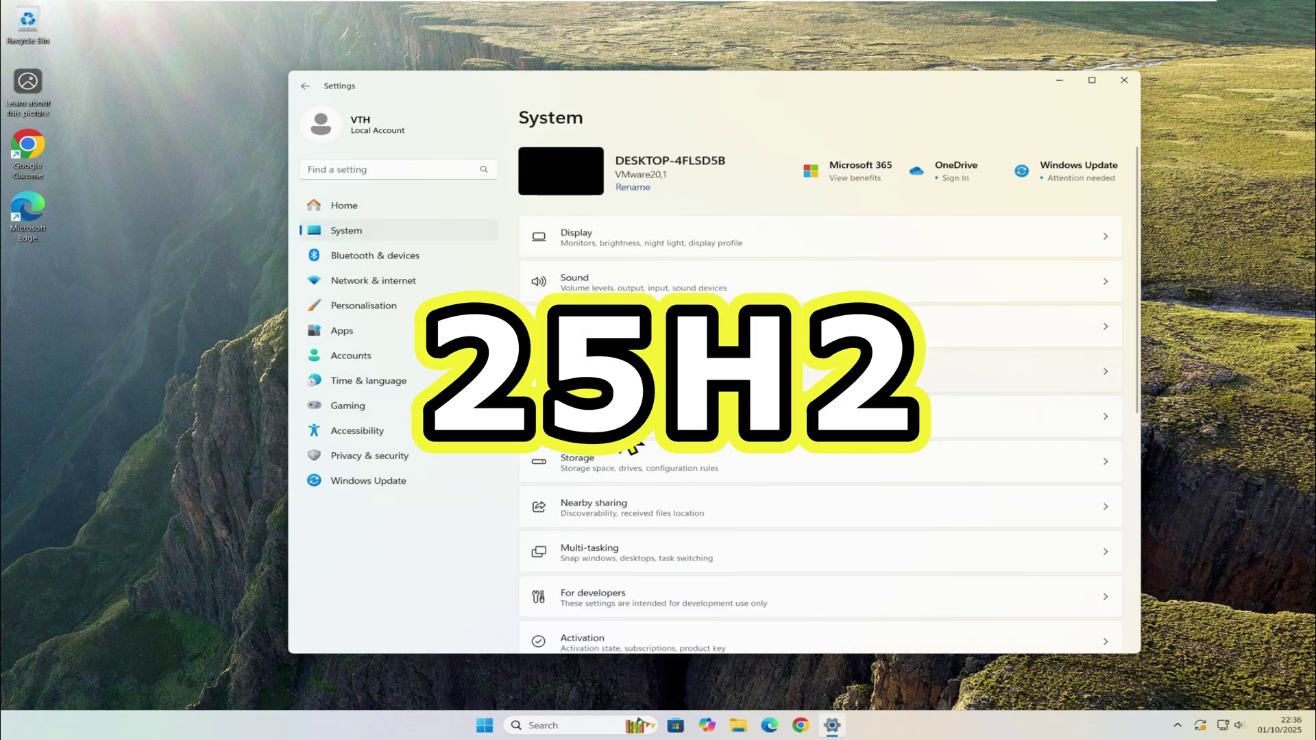
{"action": "scroll", "coordinate": [634, 445], "scroll_direction": "down", "scroll_amount": 6}
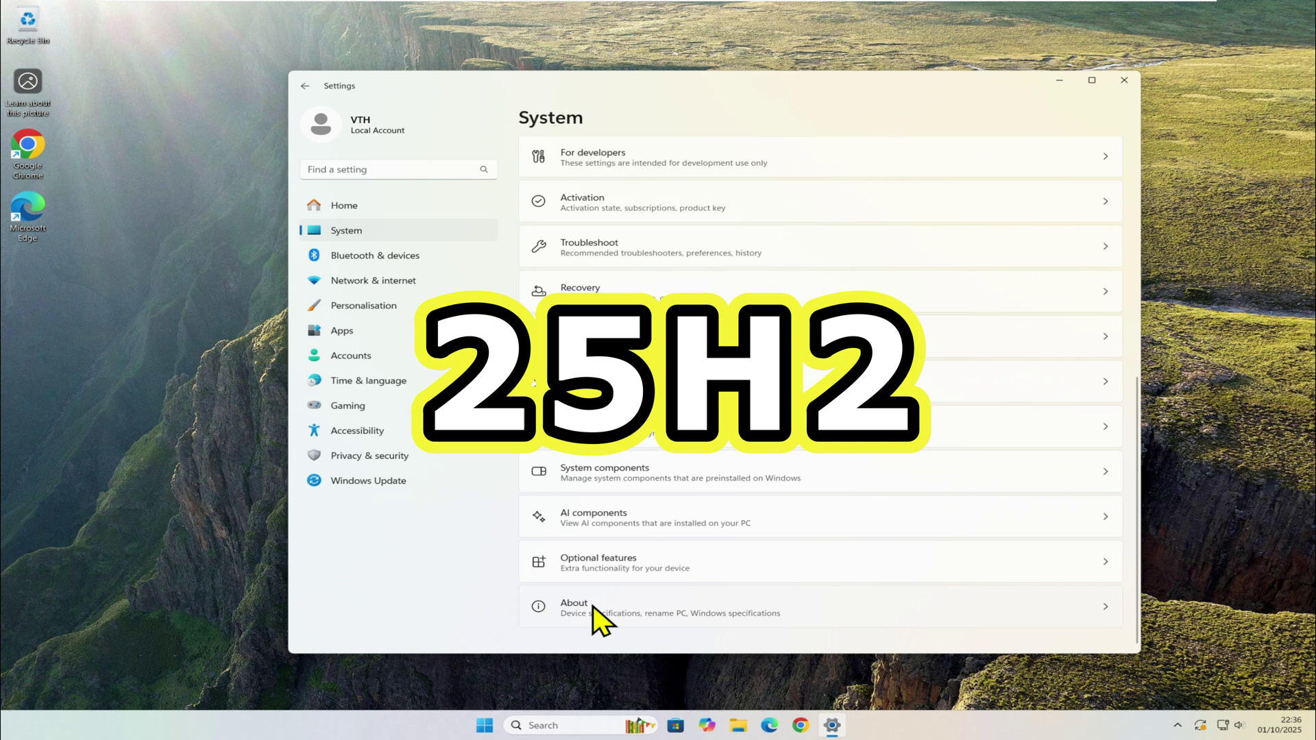
{"action": "left_click", "coordinate": [593, 607]}
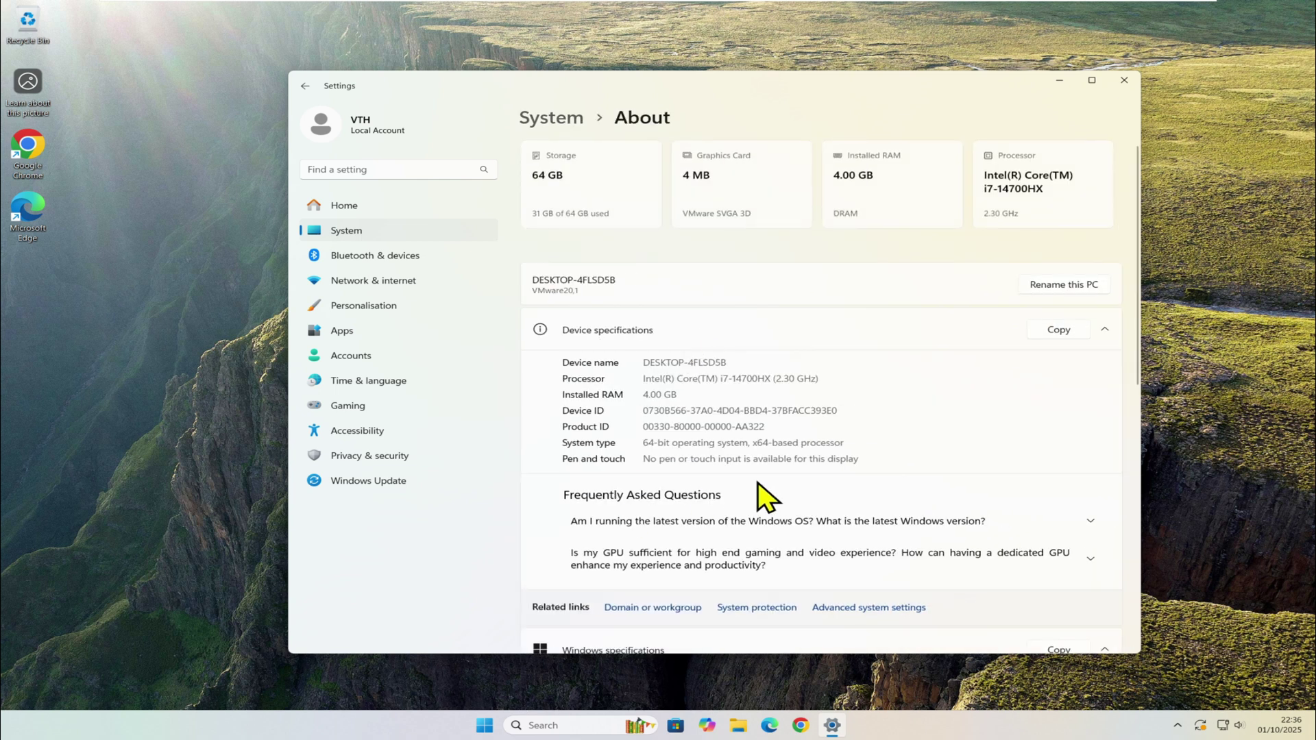
{"action": "scroll", "coordinate": [758, 483], "scroll_direction": "down", "scroll_amount": 2}
{"action": "scroll", "coordinate": [758, 483], "scroll_direction": "down", "scroll_amount": 3}
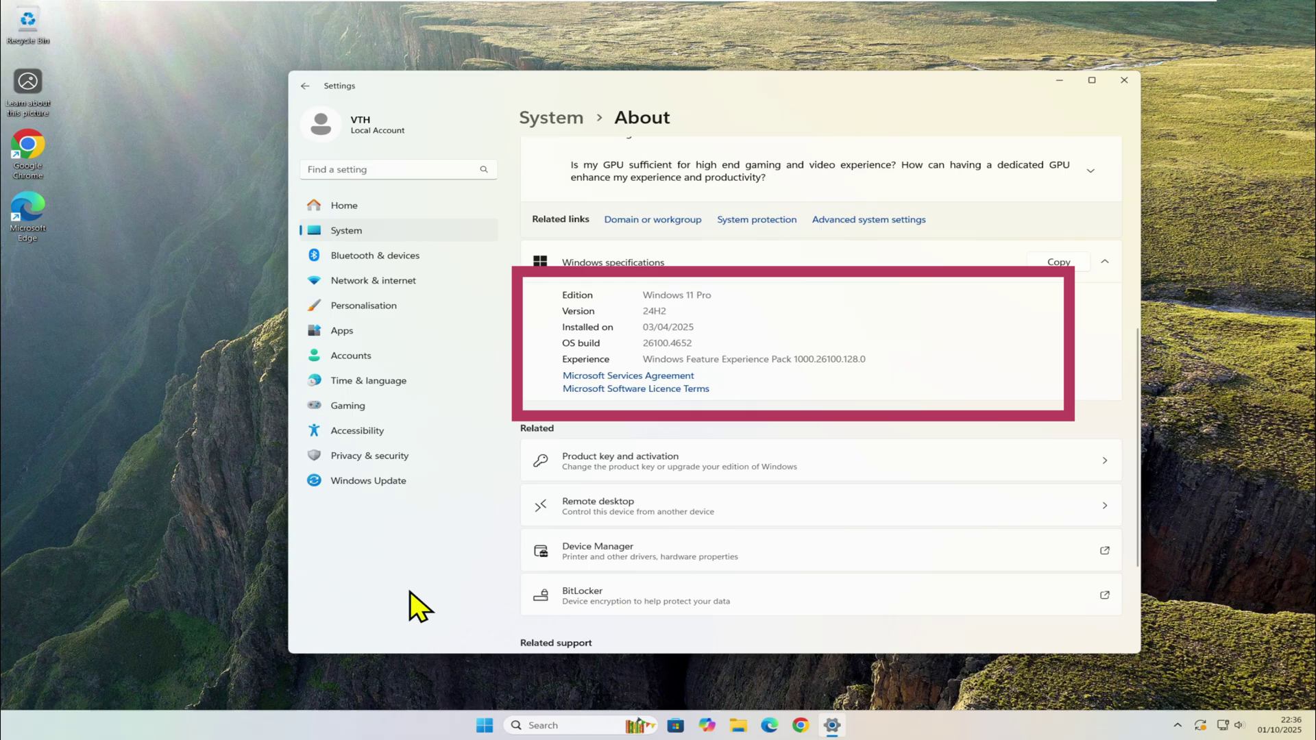
- On Windows Update, view the pending cumulative update's restart options without restarting
{"action": "left_click", "coordinate": [376, 485]}
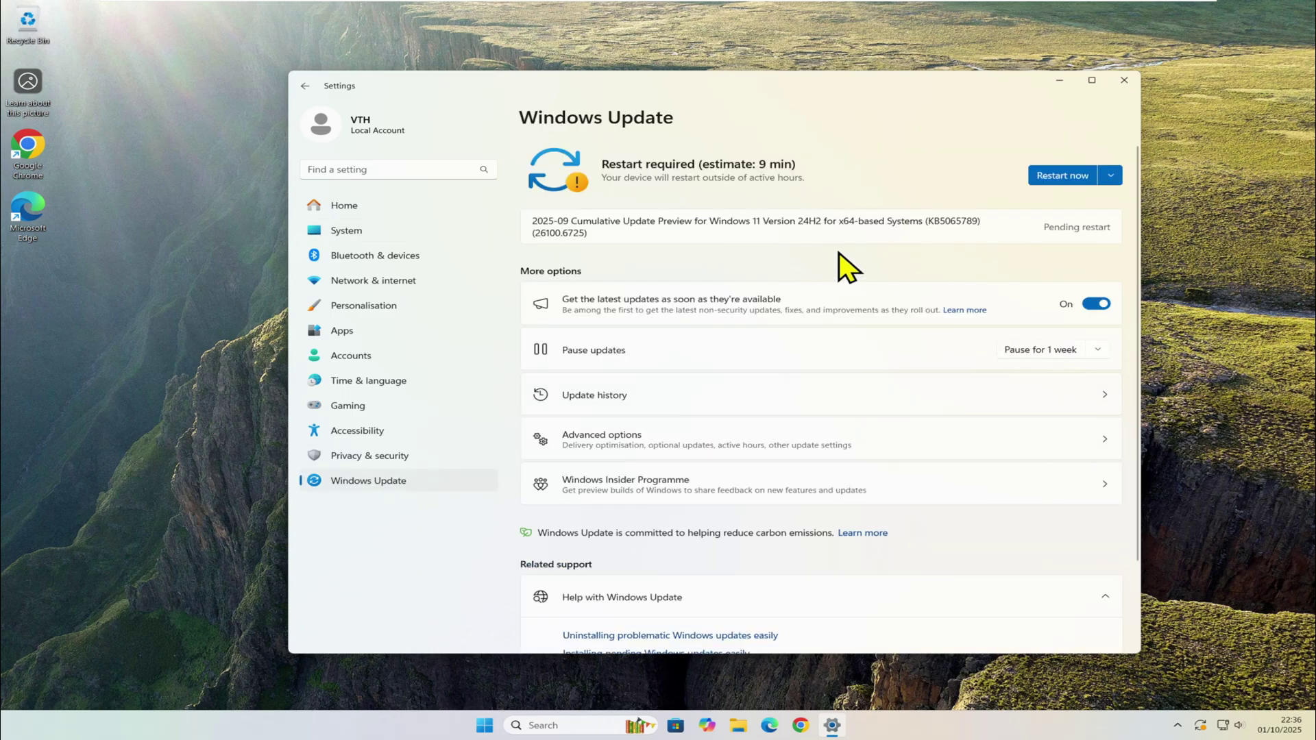
{"action": "left_click", "coordinate": [1111, 174]}
{"action": "left_click", "coordinate": [906, 175]}
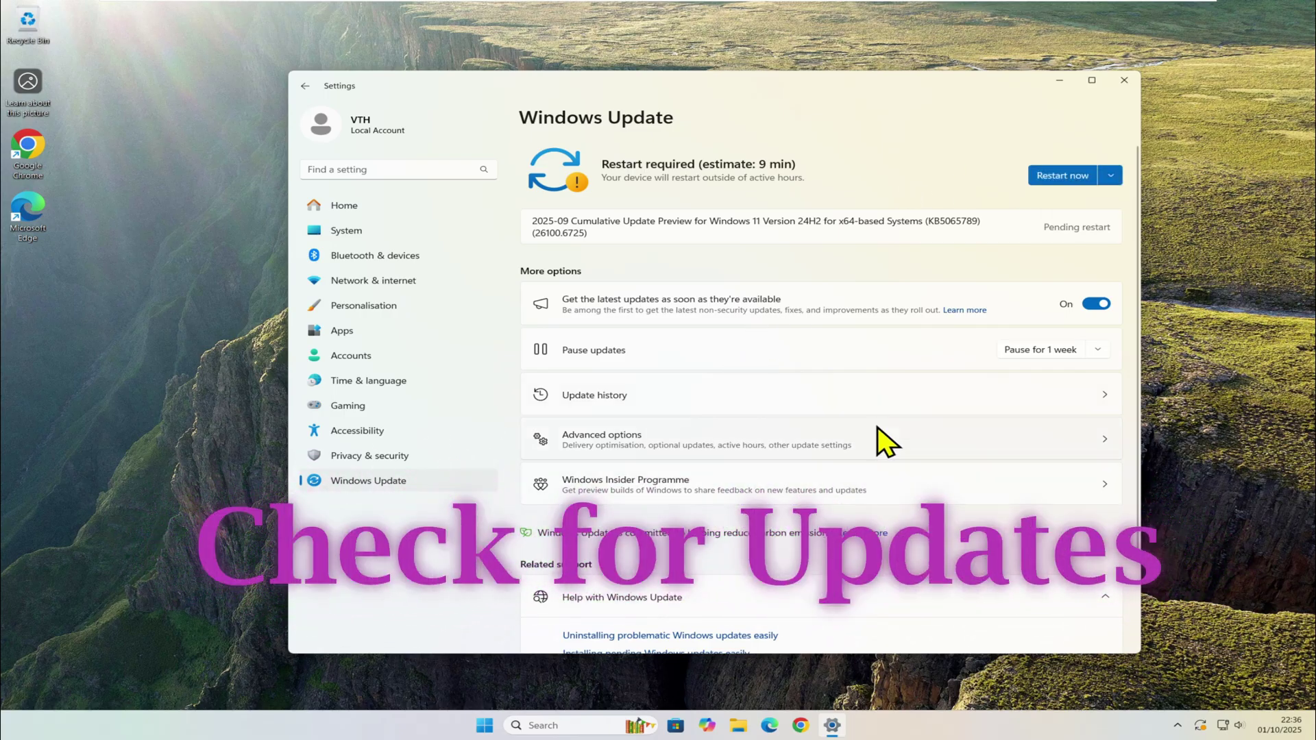
- Review the optional driver updates under Advanced options, then return to Windows Update
{"action": "left_click", "coordinate": [1072, 440]}
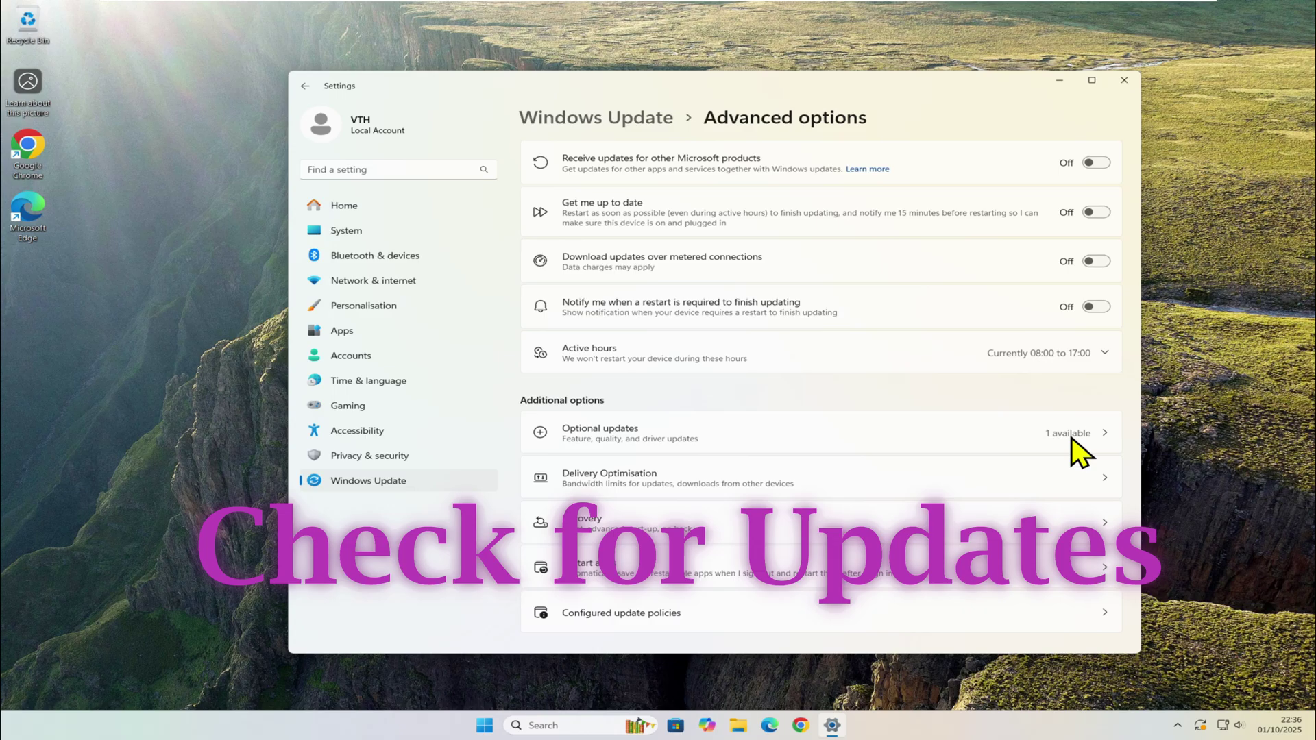
{"action": "left_click", "coordinate": [1060, 433]}
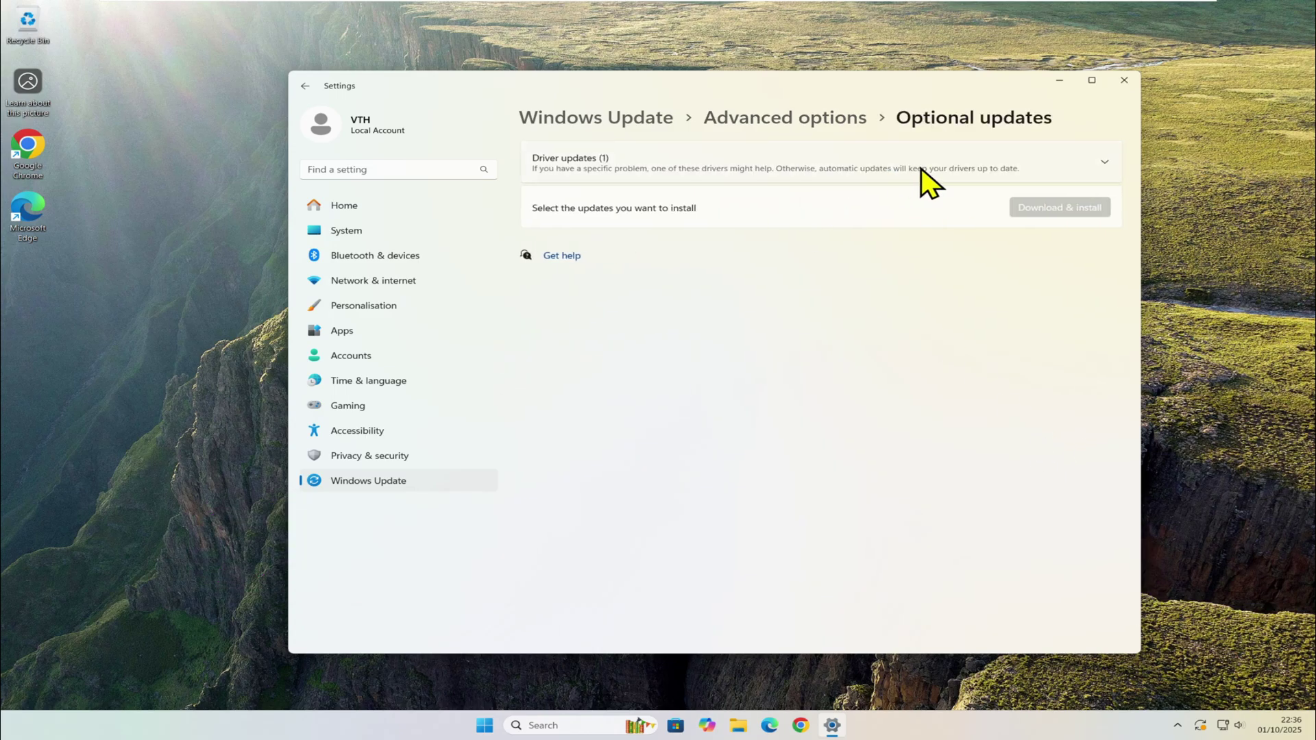
{"action": "left_click", "coordinate": [924, 180]}
{"action": "left_click", "coordinate": [651, 157]}
{"action": "left_click", "coordinate": [760, 122]}
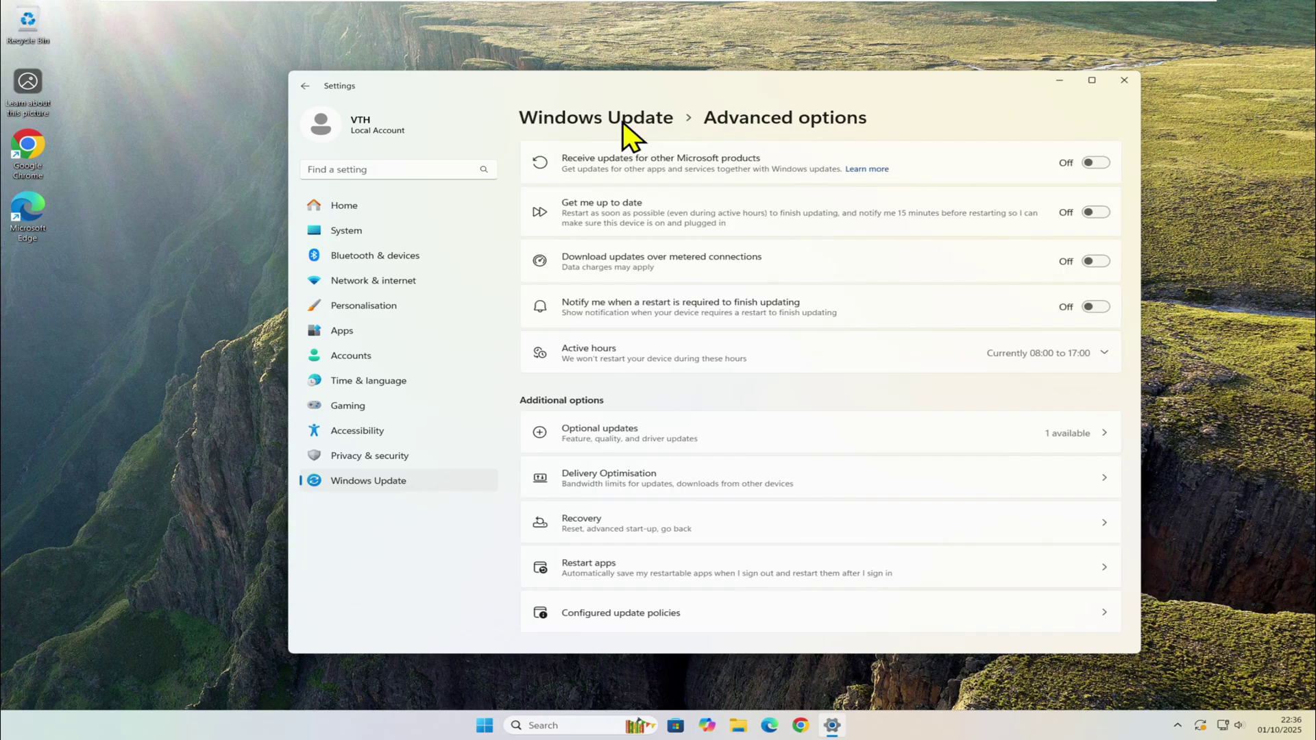
{"action": "left_click", "coordinate": [623, 122]}
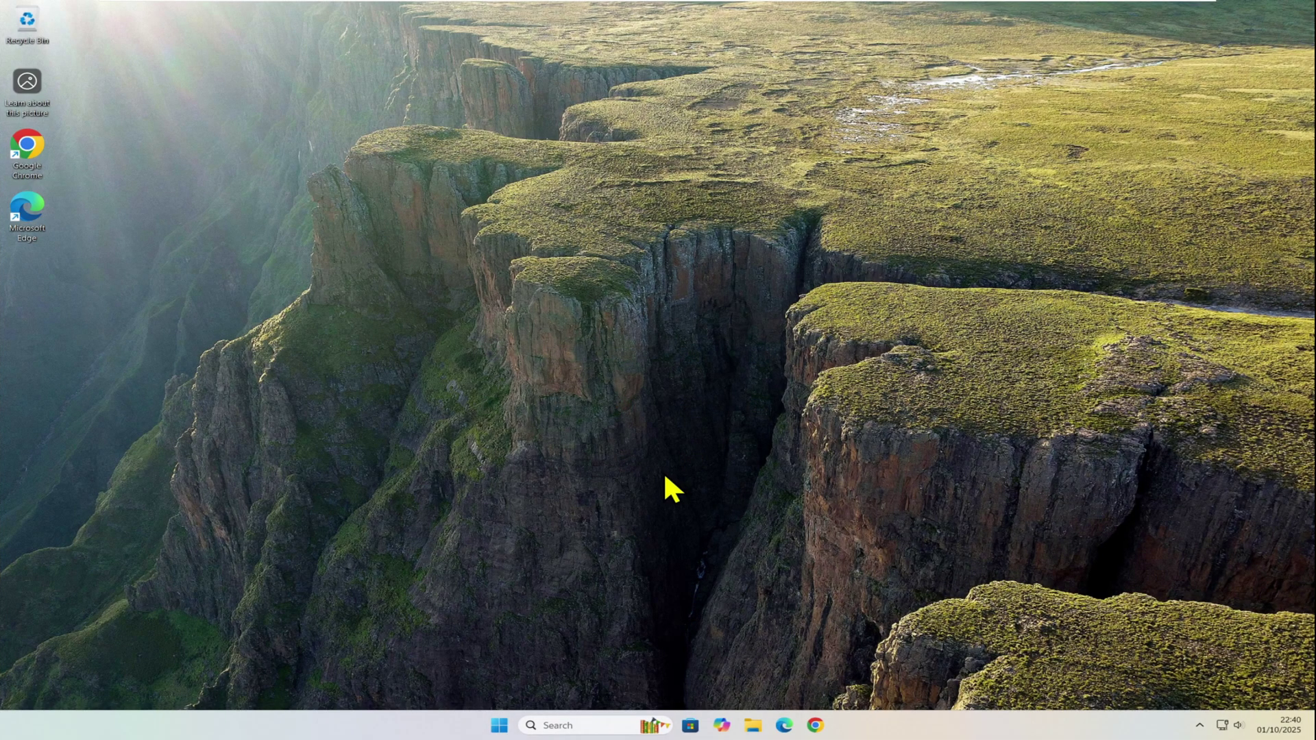
- Reopen Settings, run Check for updates on Windows Update, and move the window aside
{"action": "left_click", "coordinate": [499, 727]}
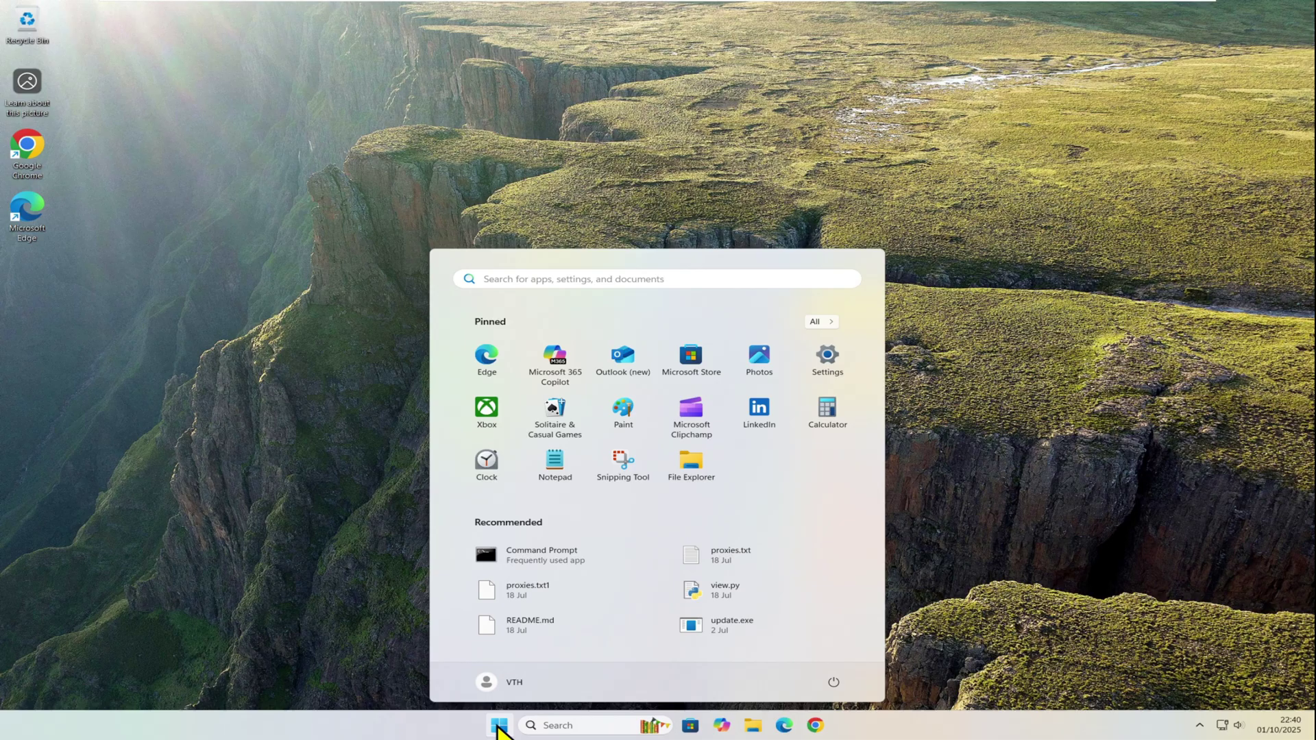
{"action": "left_click", "coordinate": [826, 376]}
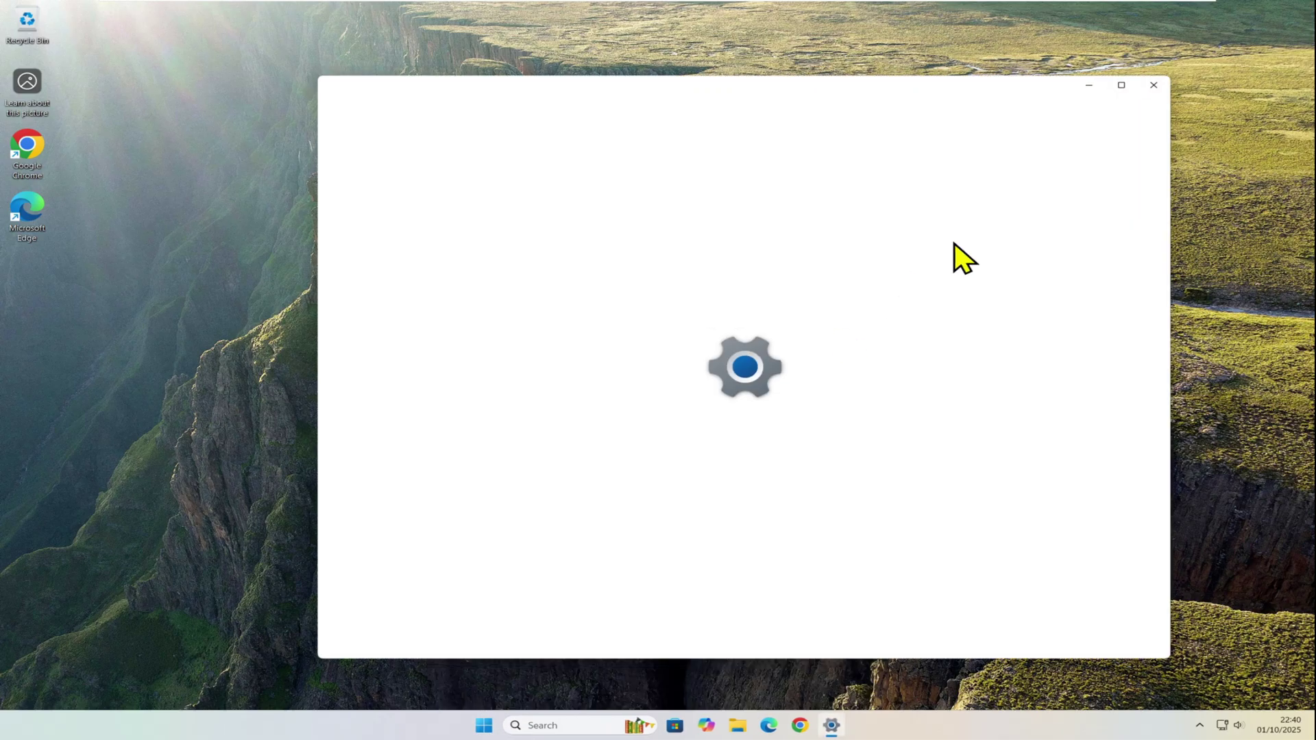
{"action": "left_click", "coordinate": [1100, 184]}
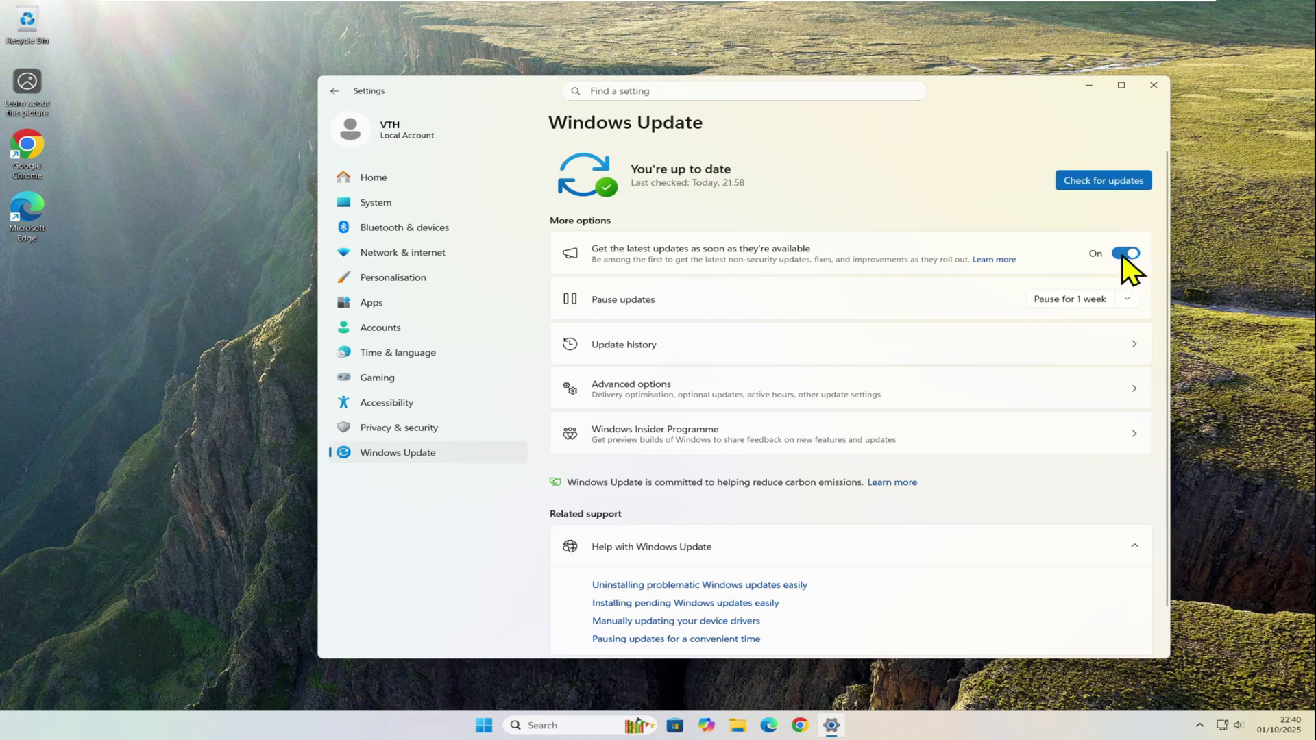
{"action": "left_click", "coordinate": [1098, 182]}
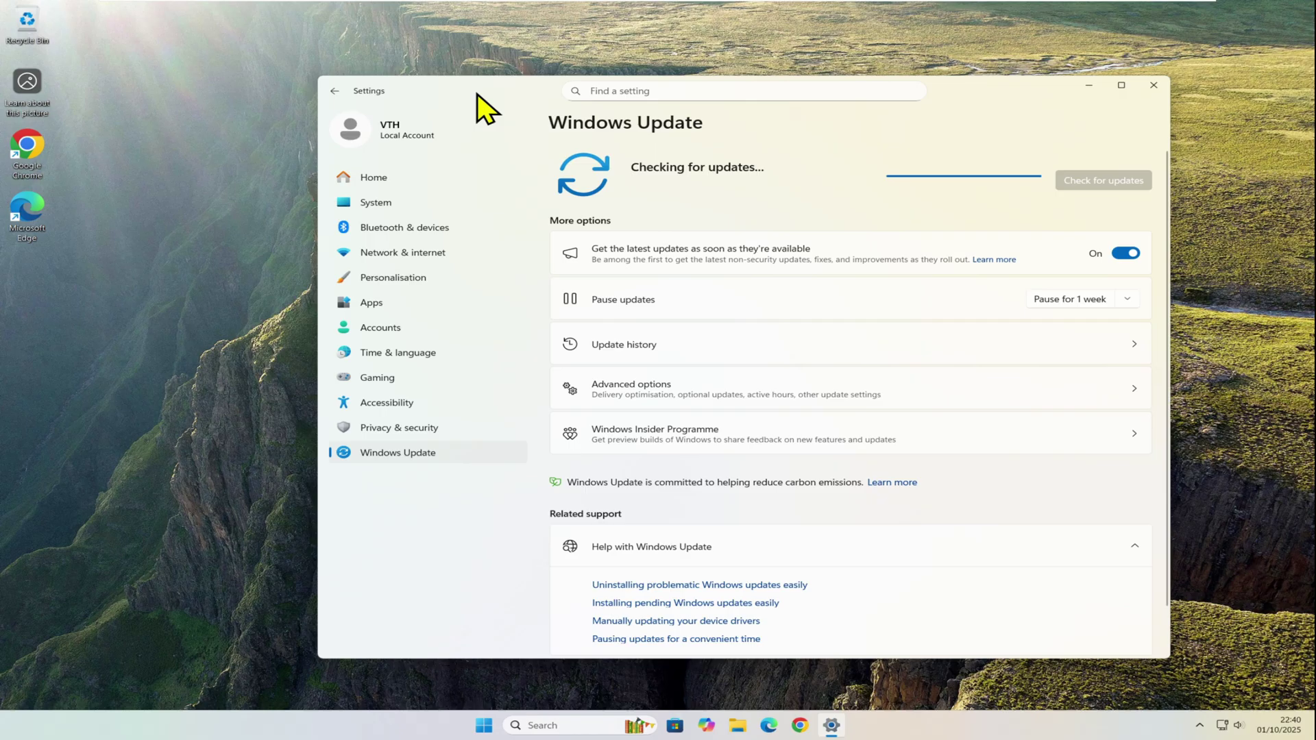
{"action": "left_click_drag", "start_coordinate": [476, 102], "coordinate": [384, 79]}
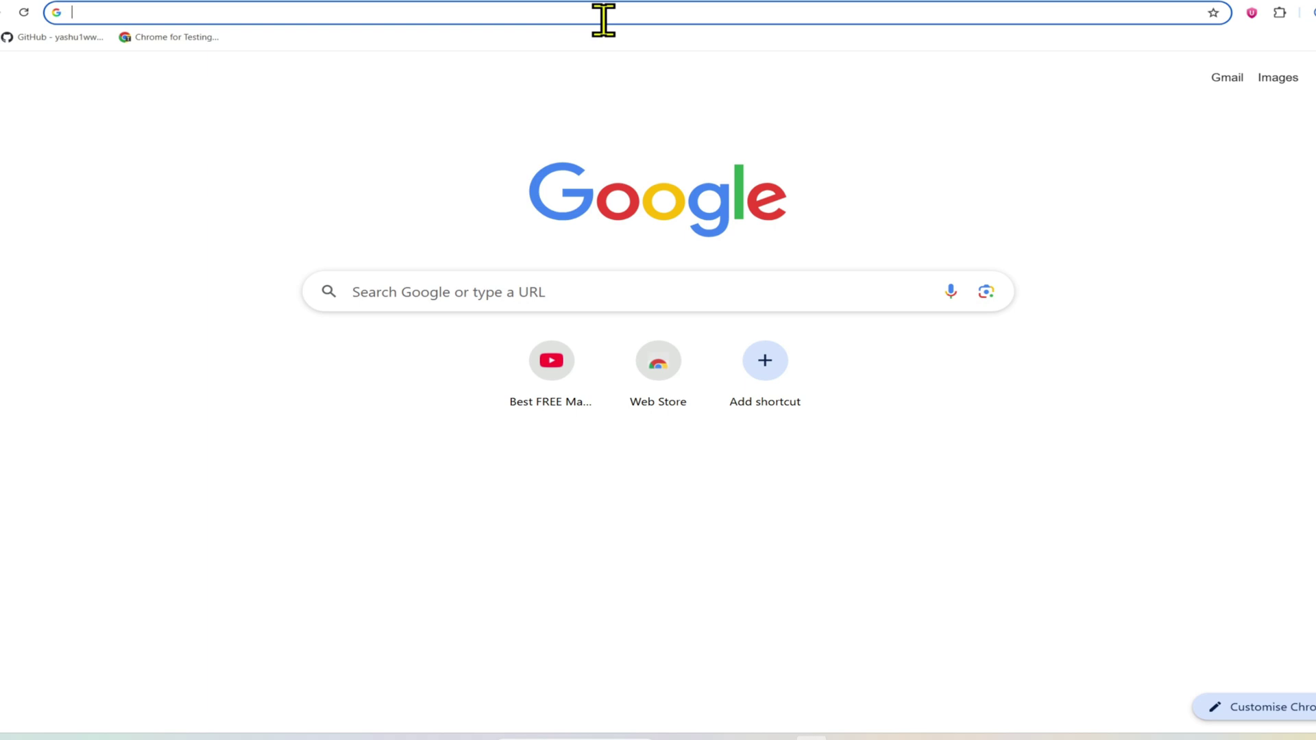
- Search Google for 'windows 11 media creation tool' and open Microsoft's Download Windows 11 page
{"action": "left_click", "coordinate": [603, 21]}
{"action": "type", "text": "win"}
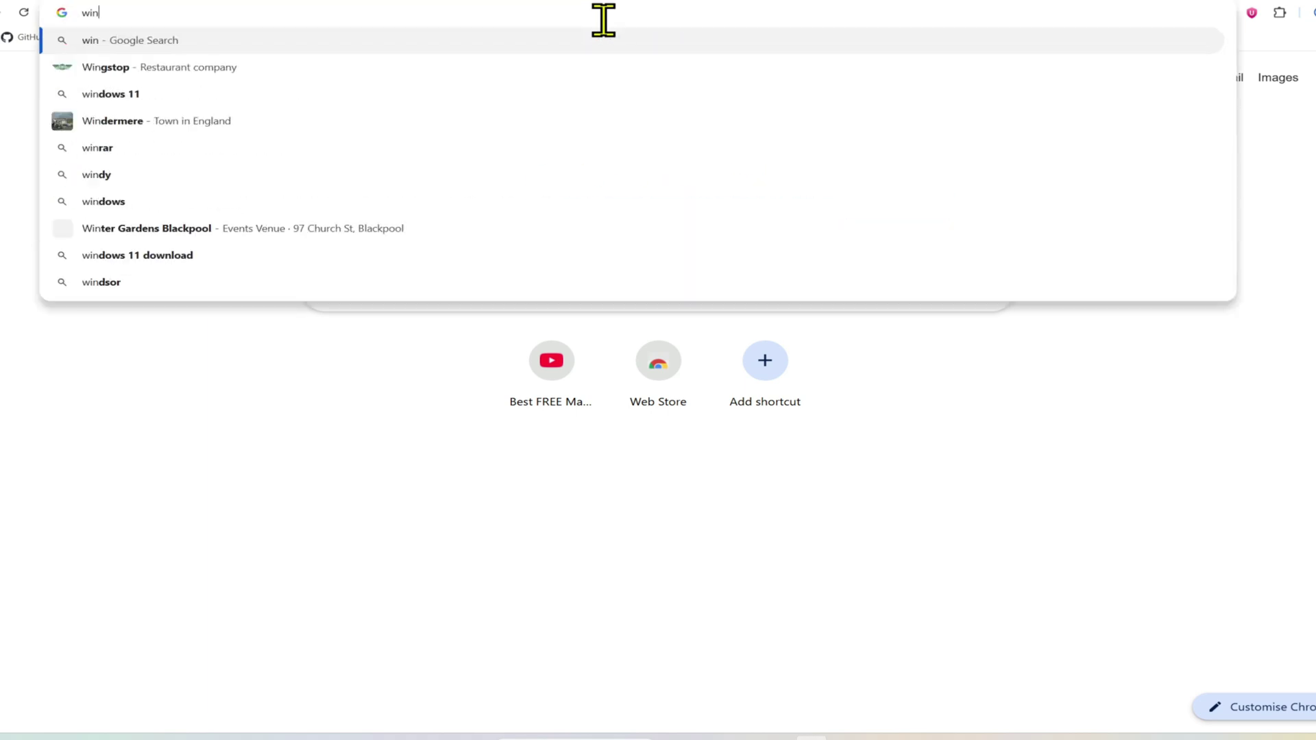
{"action": "type", "text": "dows 11 media"}
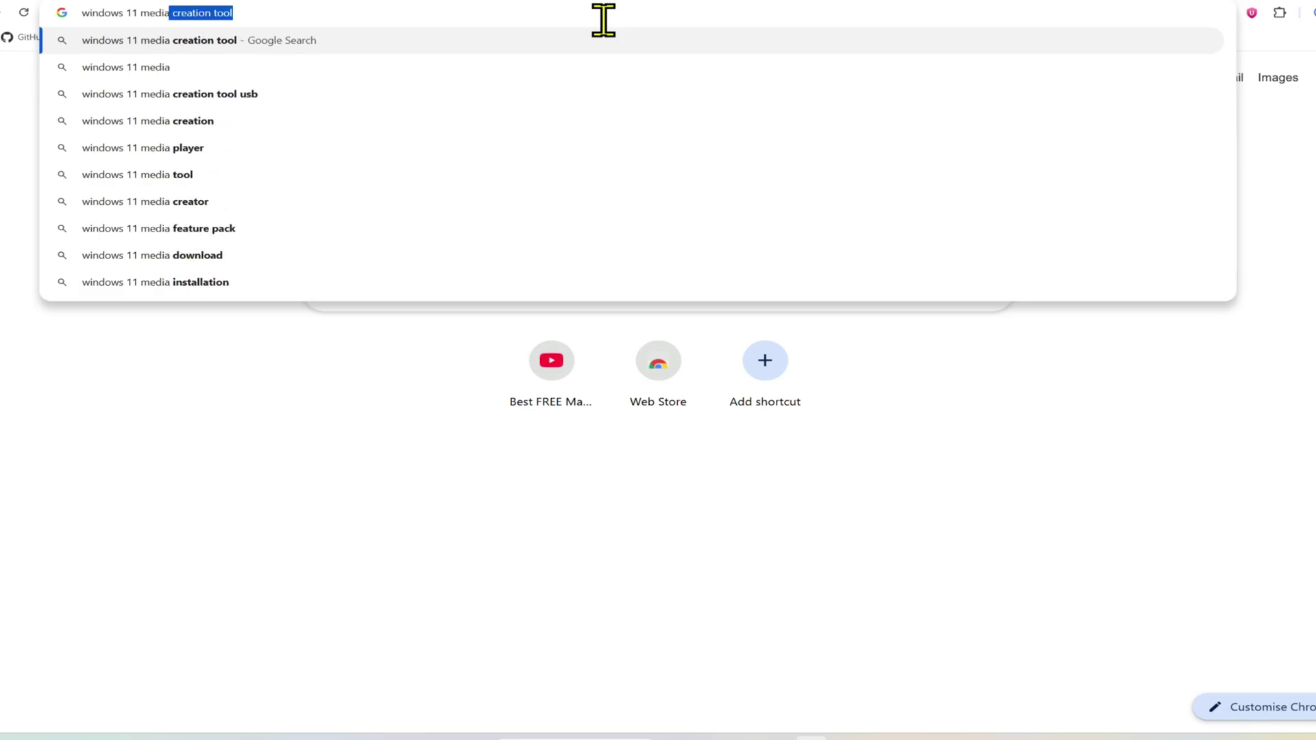
{"action": "key", "text": "Return"}
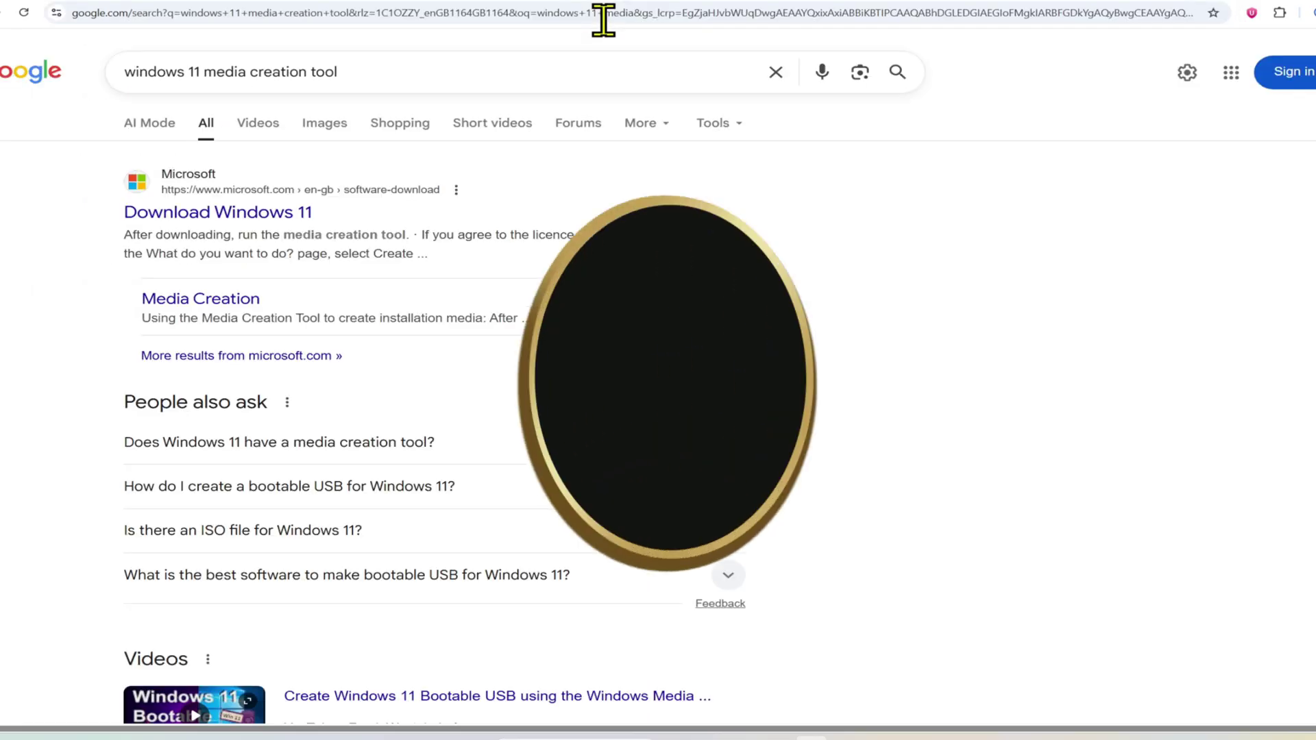
{"action": "left_click", "coordinate": [181, 214]}
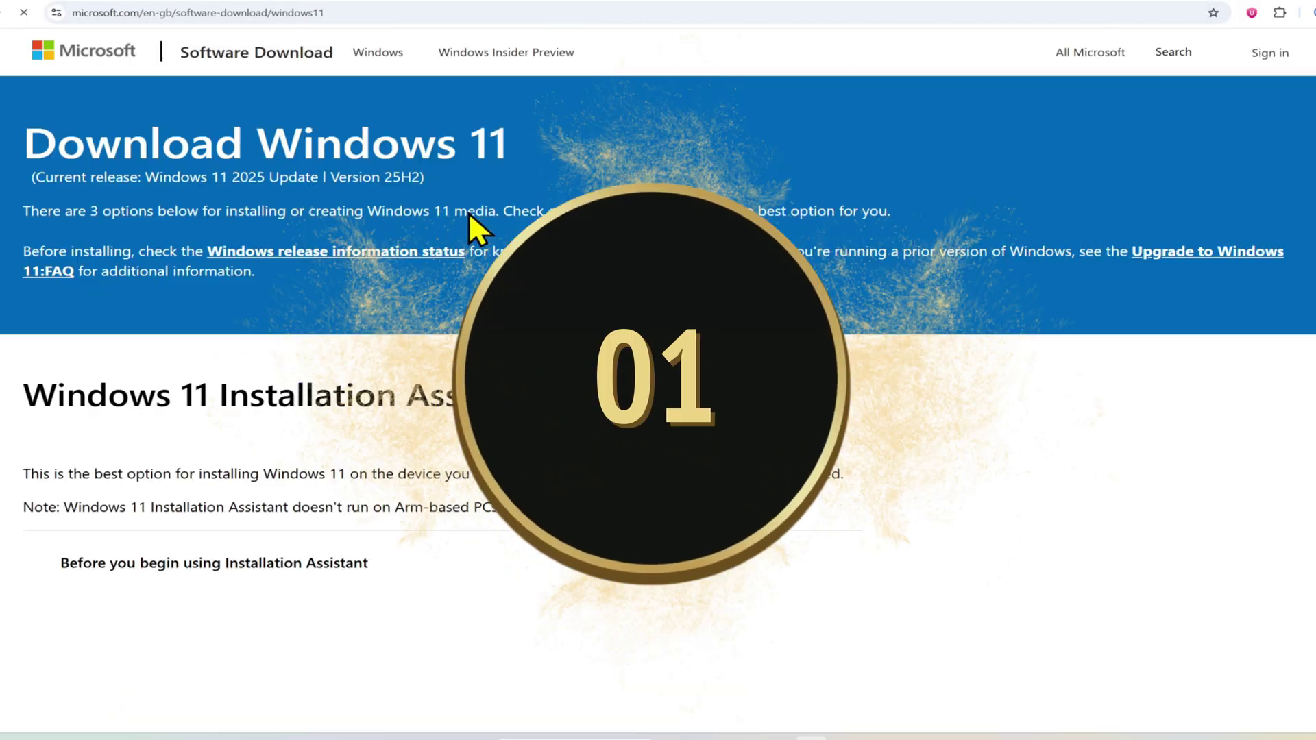
{"action": "scroll", "coordinate": [681, 285], "scroll_direction": "down", "scroll_amount": 5}
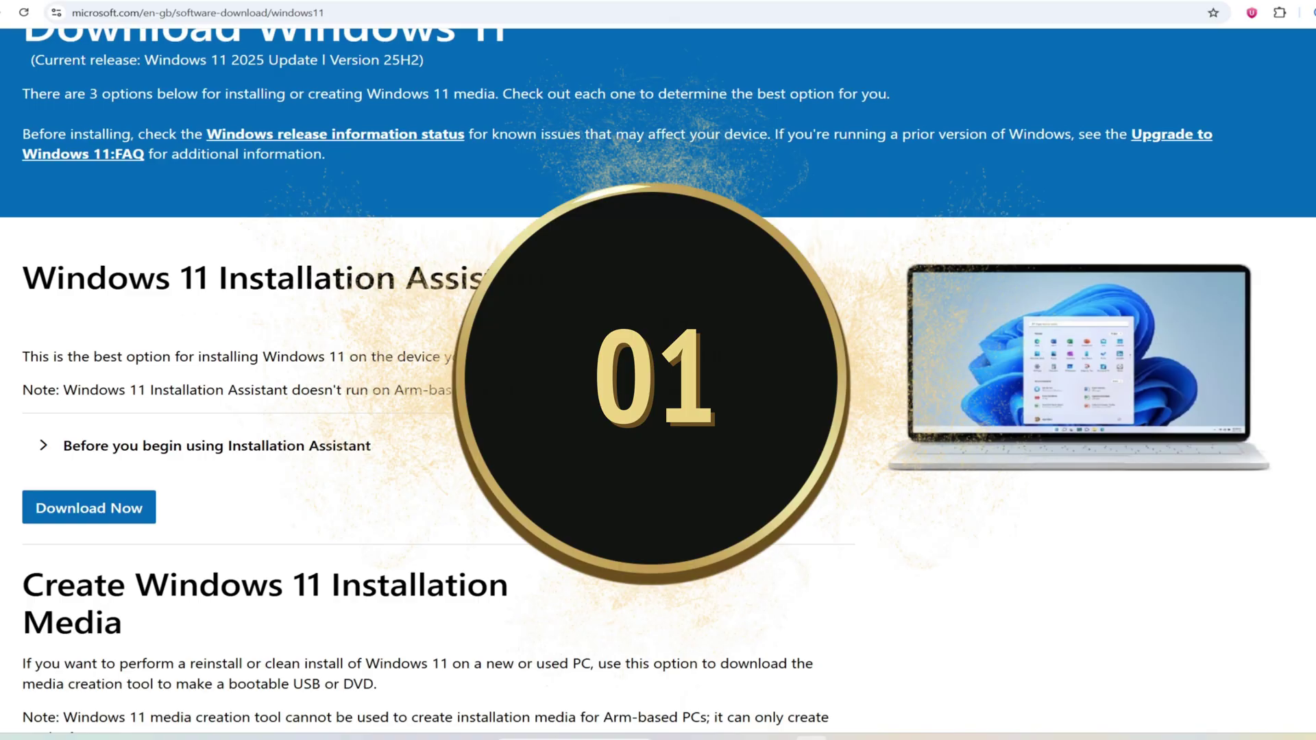
{"action": "scroll", "coordinate": [683, 277], "scroll_direction": "down", "scroll_amount": 2}
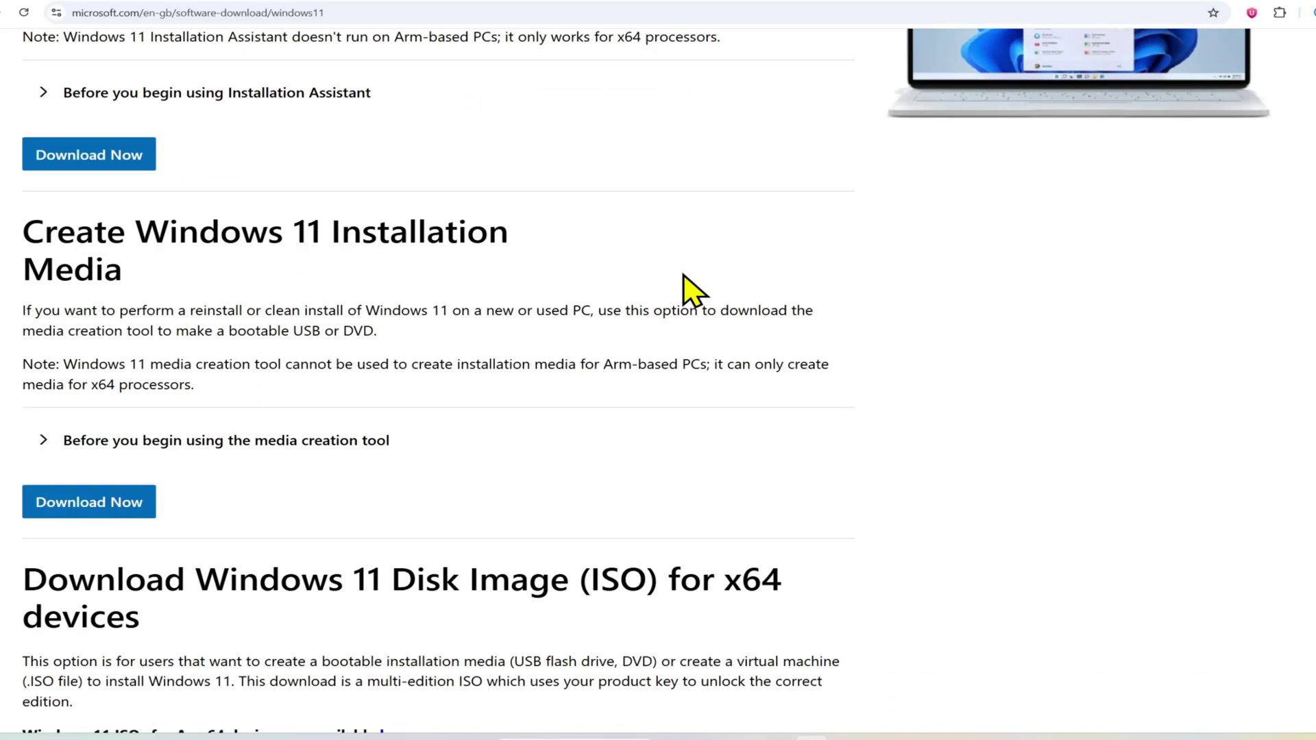
{"action": "scroll", "coordinate": [689, 283], "scroll_direction": "up", "scroll_amount": 2}
{"action": "scroll", "coordinate": [608, 282], "scroll_direction": "down", "scroll_amount": 1}
{"action": "scroll", "coordinate": [605, 270], "scroll_direction": "up", "scroll_amount": 2}
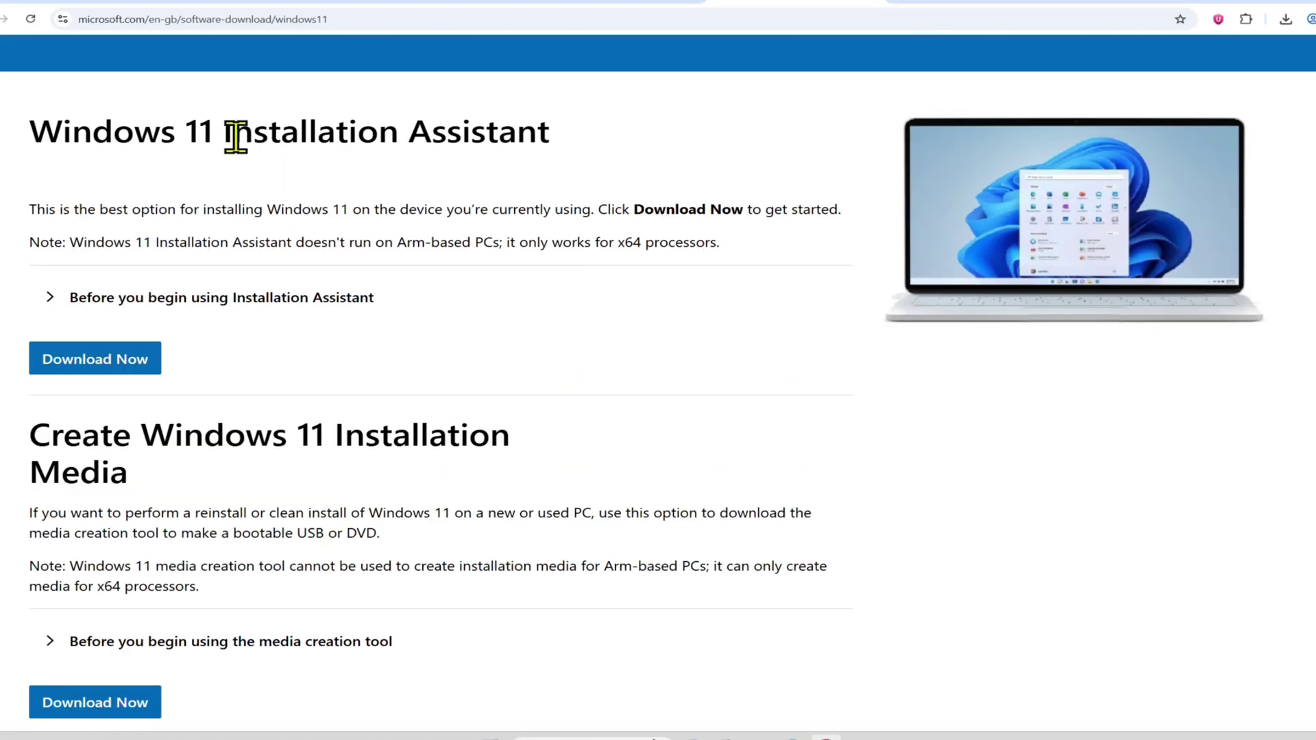
- Download and run the Windows 11 Installation Assistant, approve UAC, and request PC Health Check
{"action": "left_click", "coordinate": [104, 369]}
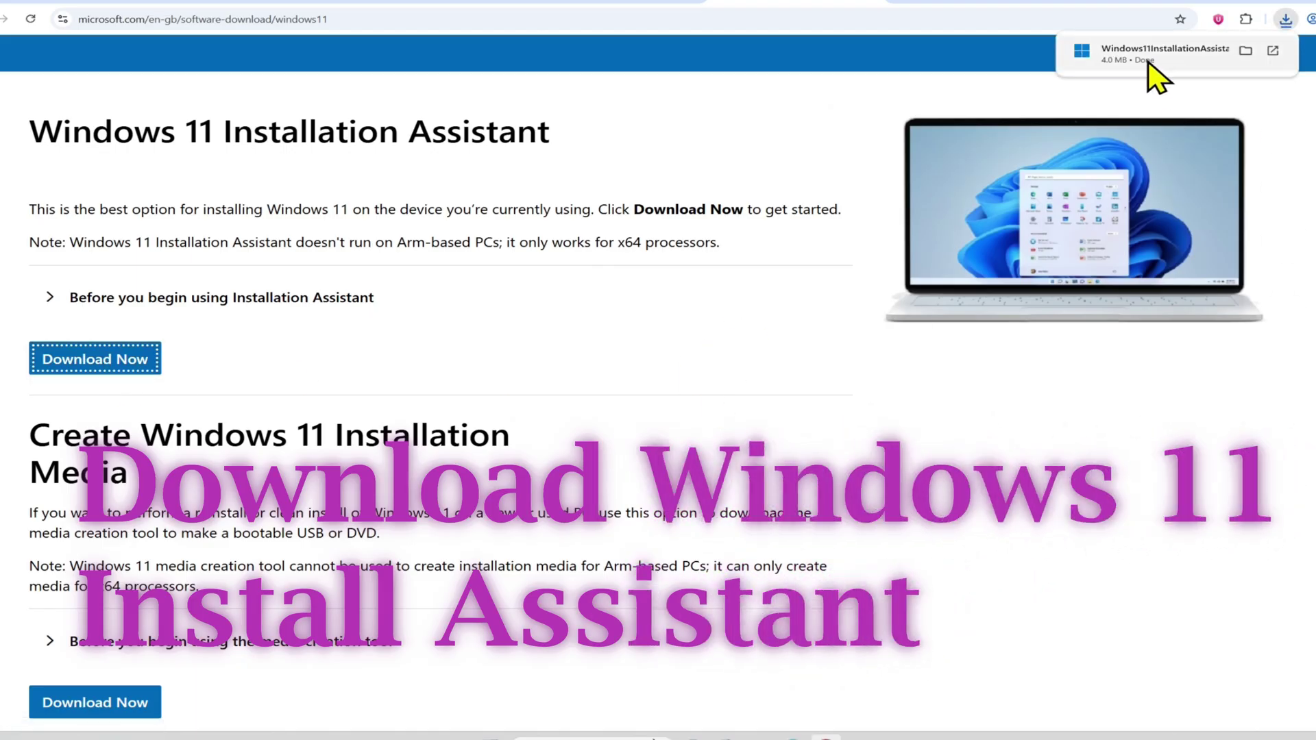
{"action": "left_click", "coordinate": [1148, 61]}
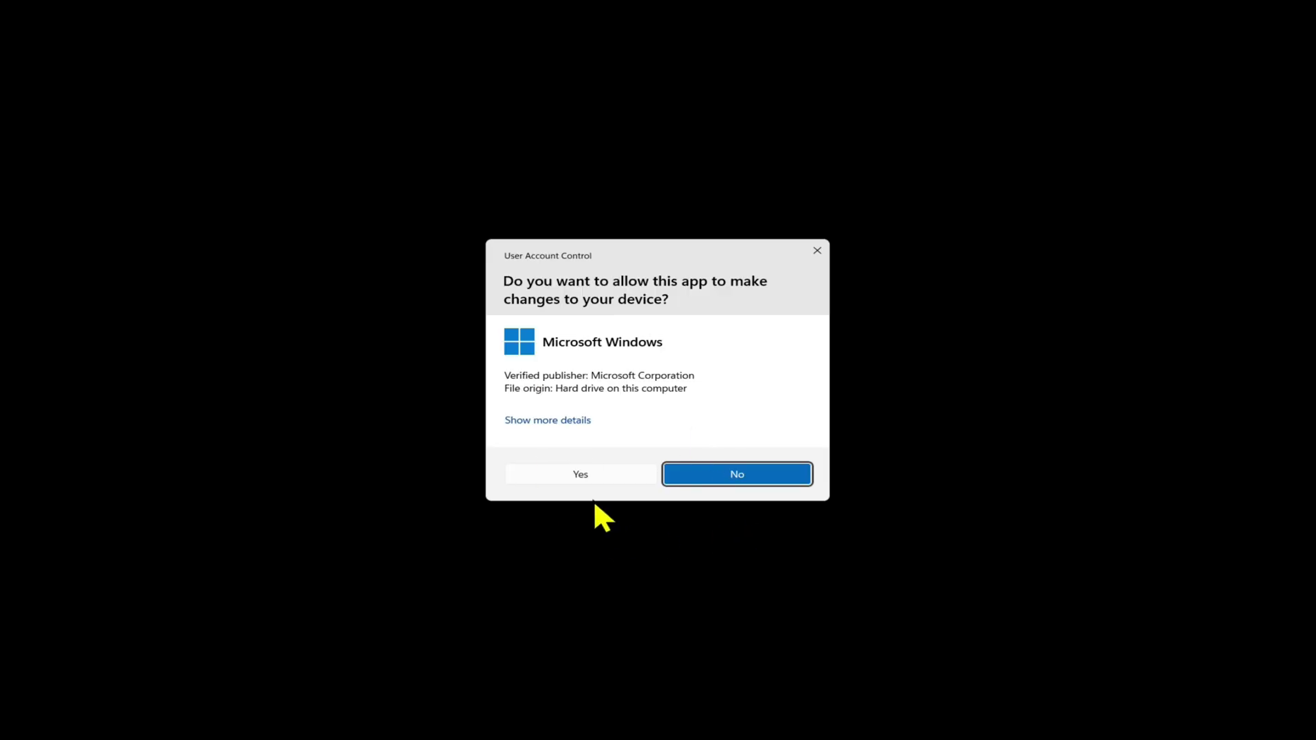
{"action": "left_click", "coordinate": [587, 479]}
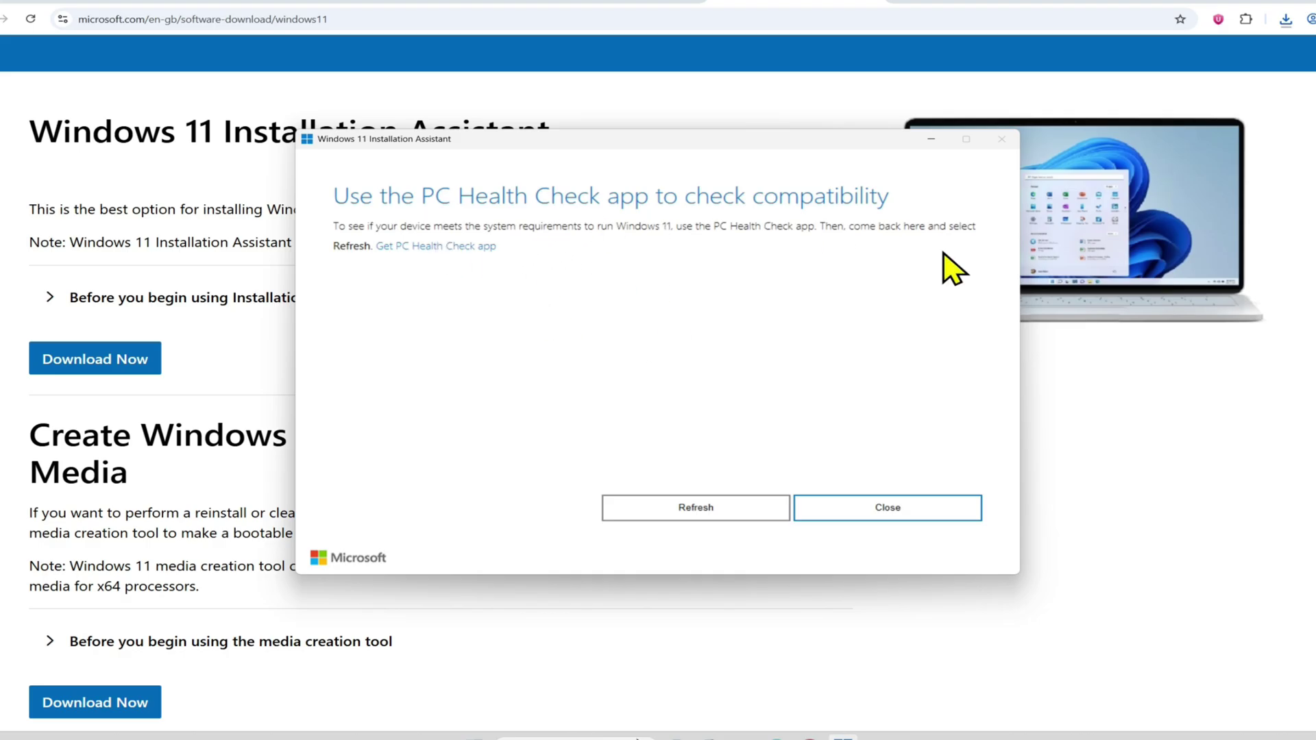
{"action": "left_click", "coordinate": [450, 249]}
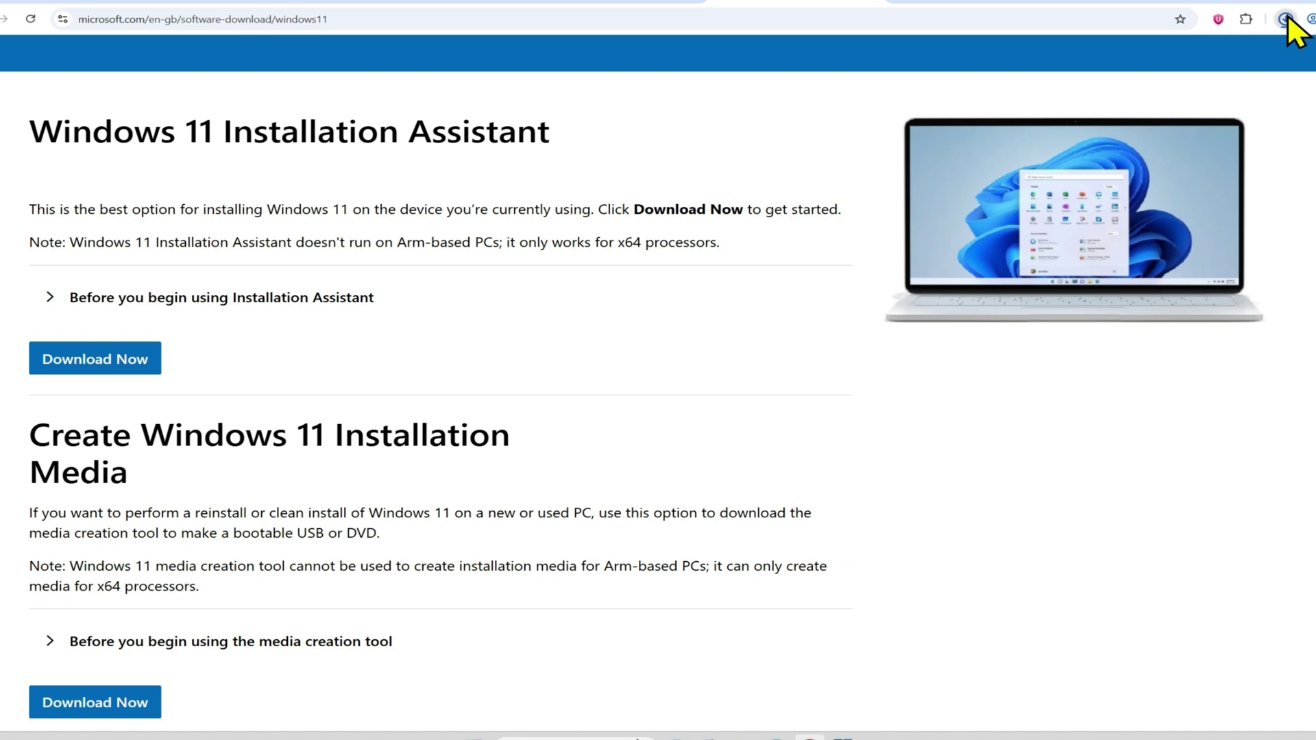
- Run the PC Health Check installer from downloads, accept its terms, and install it
{"action": "left_click", "coordinate": [1286, 20]}
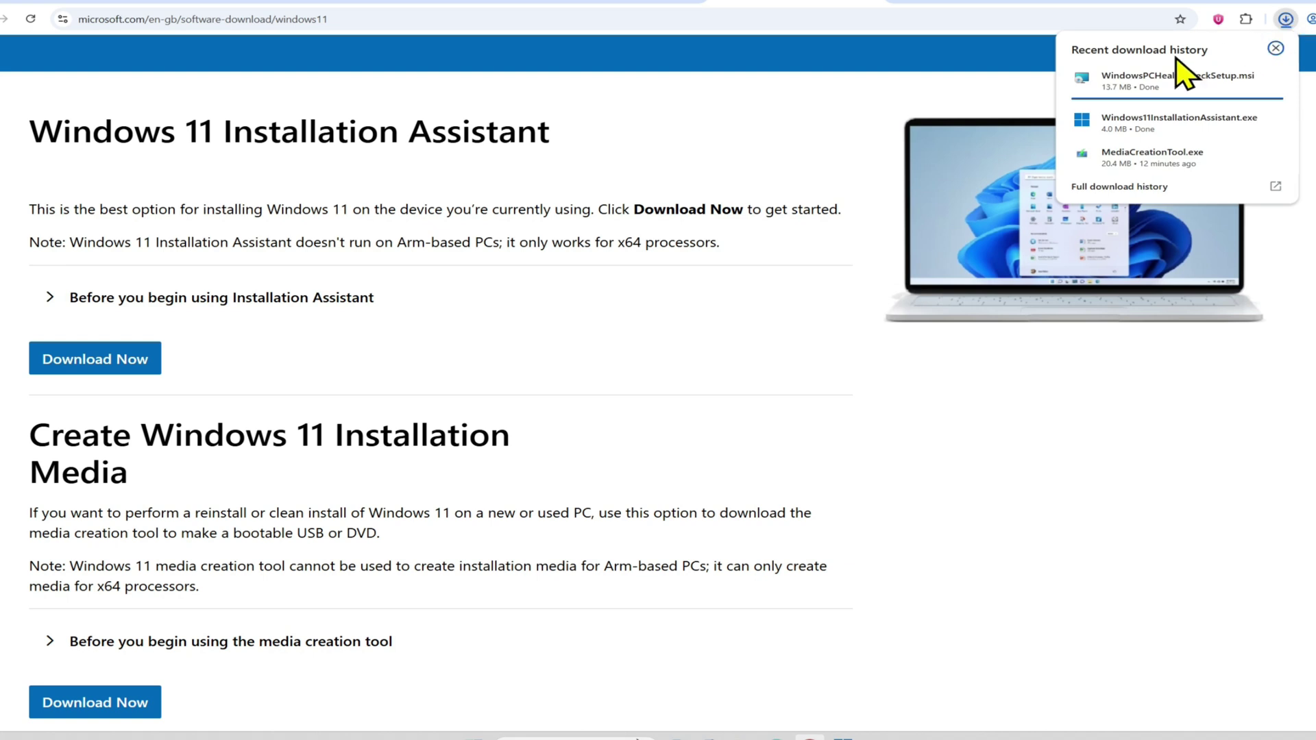
{"action": "left_click", "coordinate": [1129, 83]}
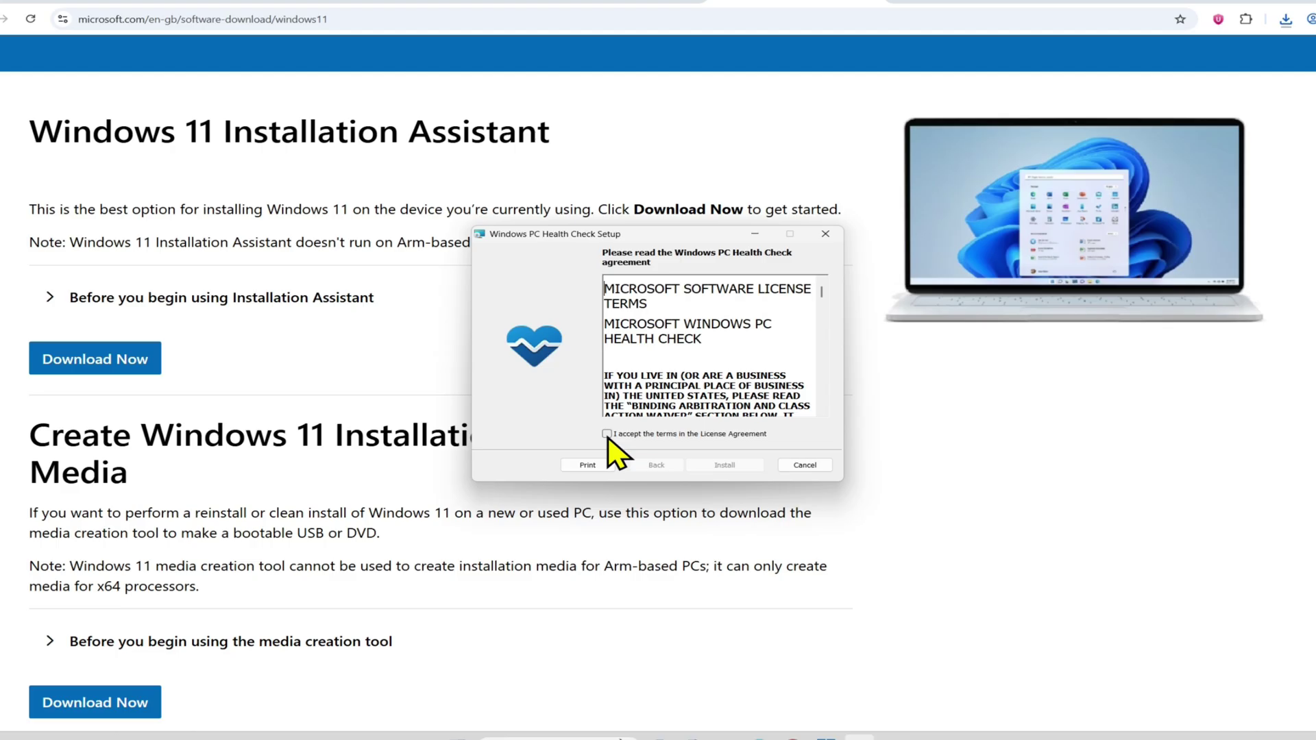
{"action": "left_click", "coordinate": [607, 434]}
{"action": "left_click", "coordinate": [723, 465]}
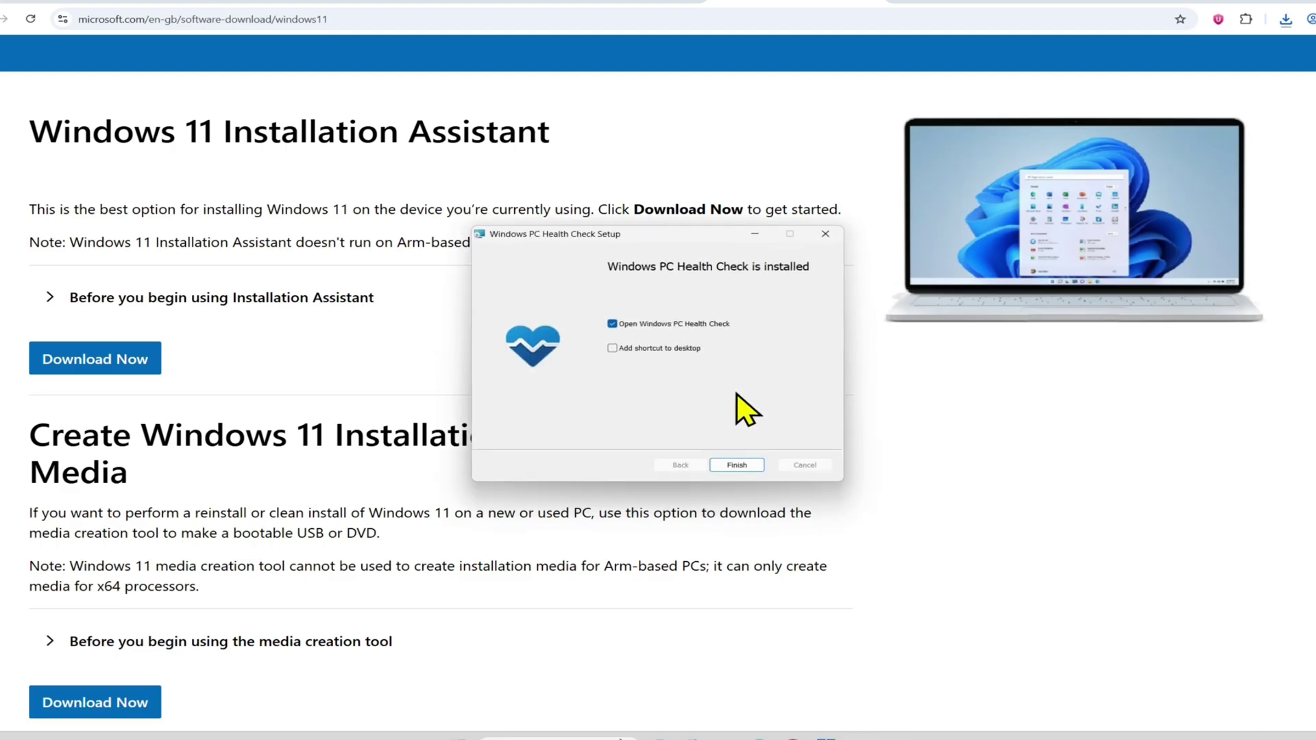
- Confirm in PC Health Check that this PC meets Windows 11 requirements, then close it
{"action": "left_click", "coordinate": [737, 466]}
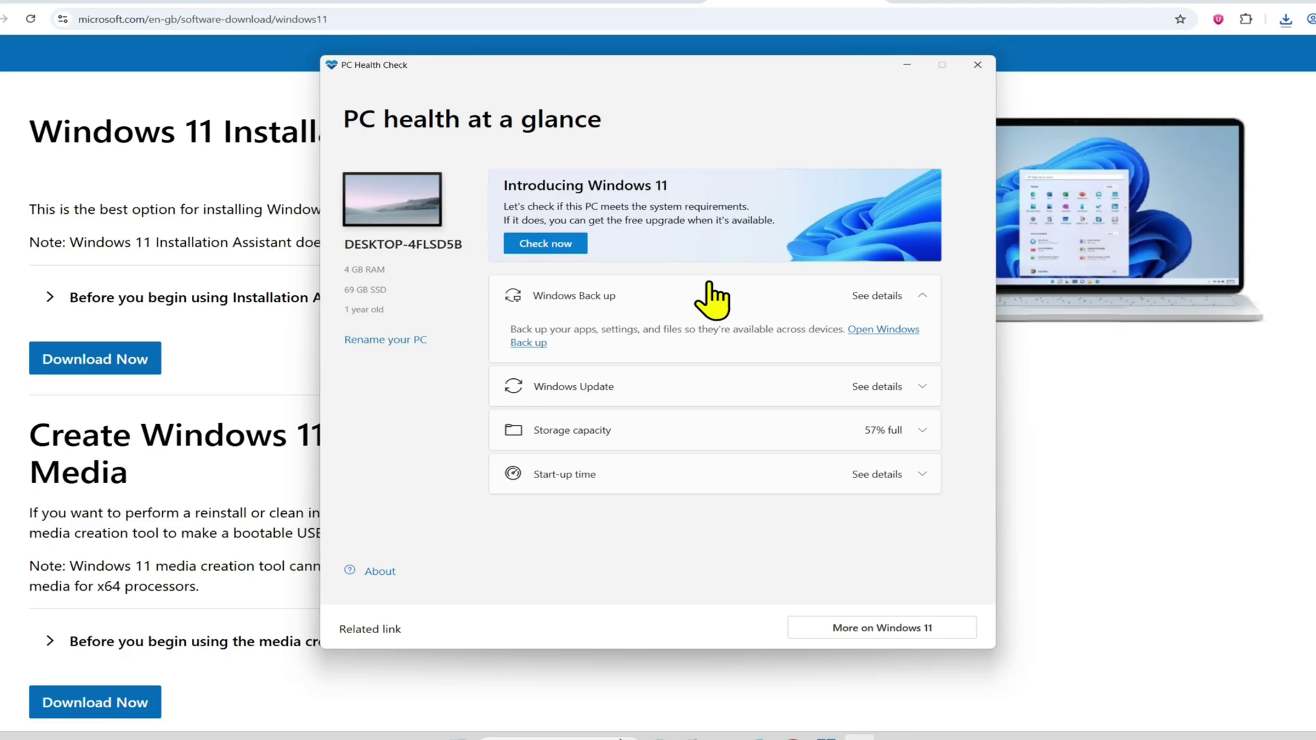
{"action": "left_click", "coordinate": [565, 245]}
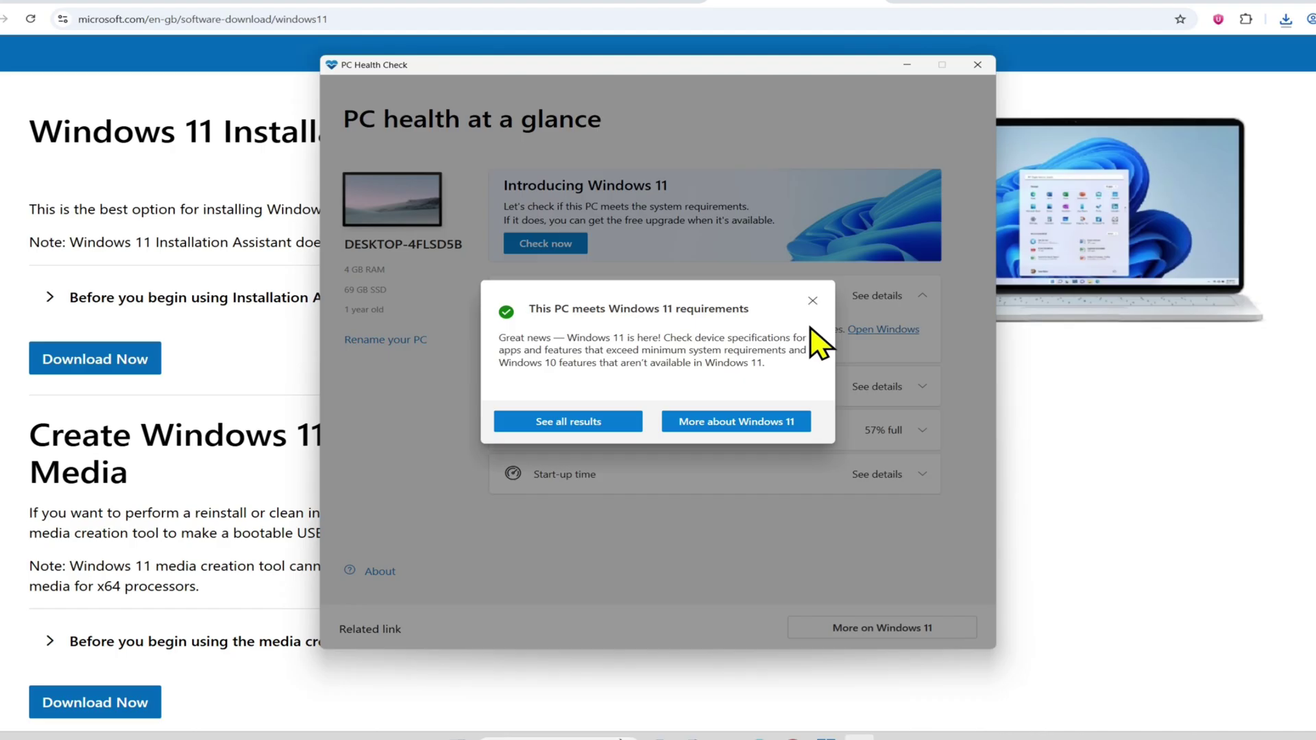
{"action": "left_click", "coordinate": [813, 301]}
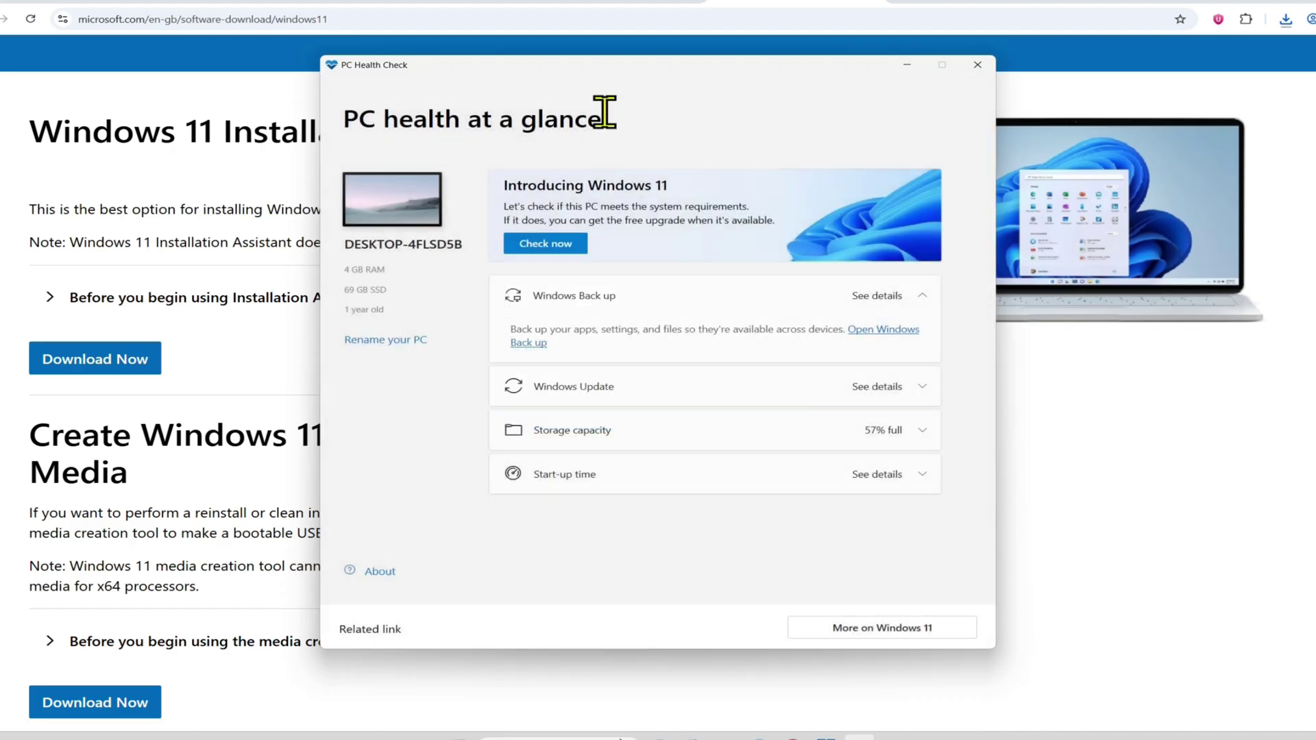
{"action": "left_click", "coordinate": [978, 68]}
{"action": "left_click", "coordinate": [1286, 21]}
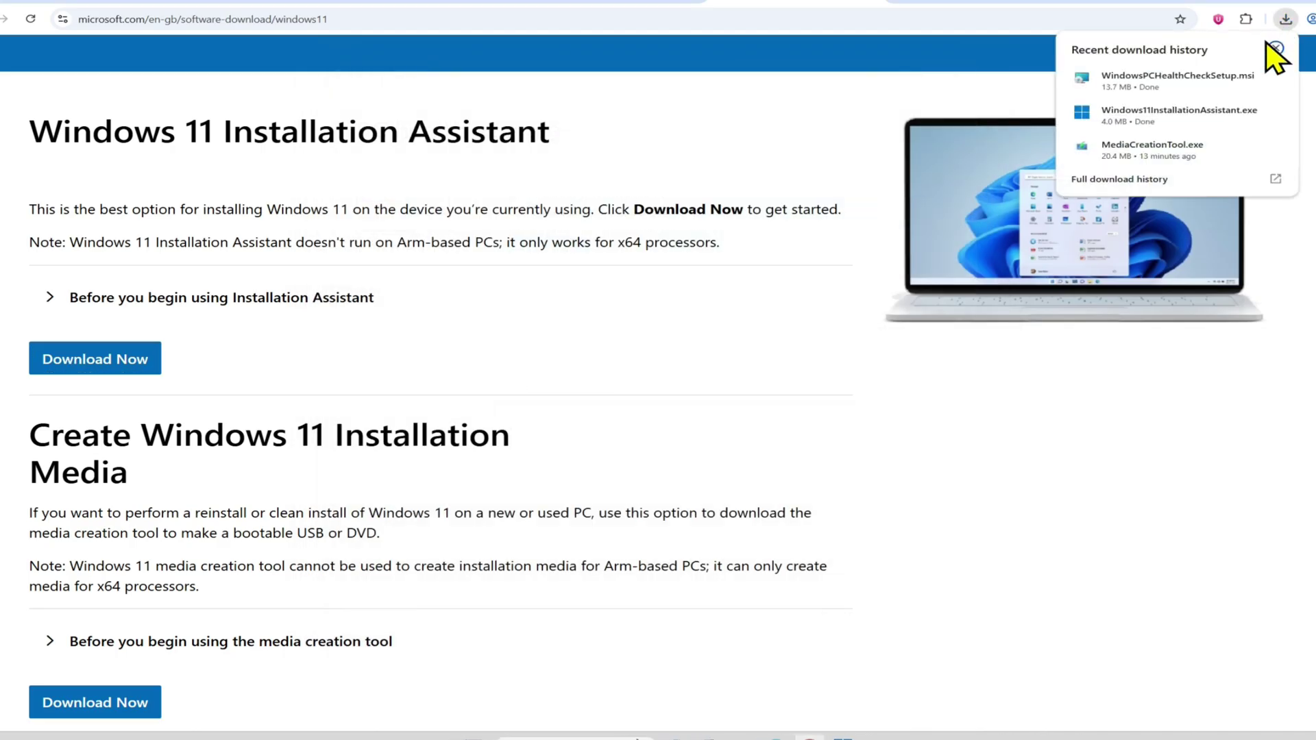
- Relaunch the Installation Assistant, accept the licence terms, and start the Windows 11 upgrade
{"action": "left_click", "coordinate": [1153, 123]}
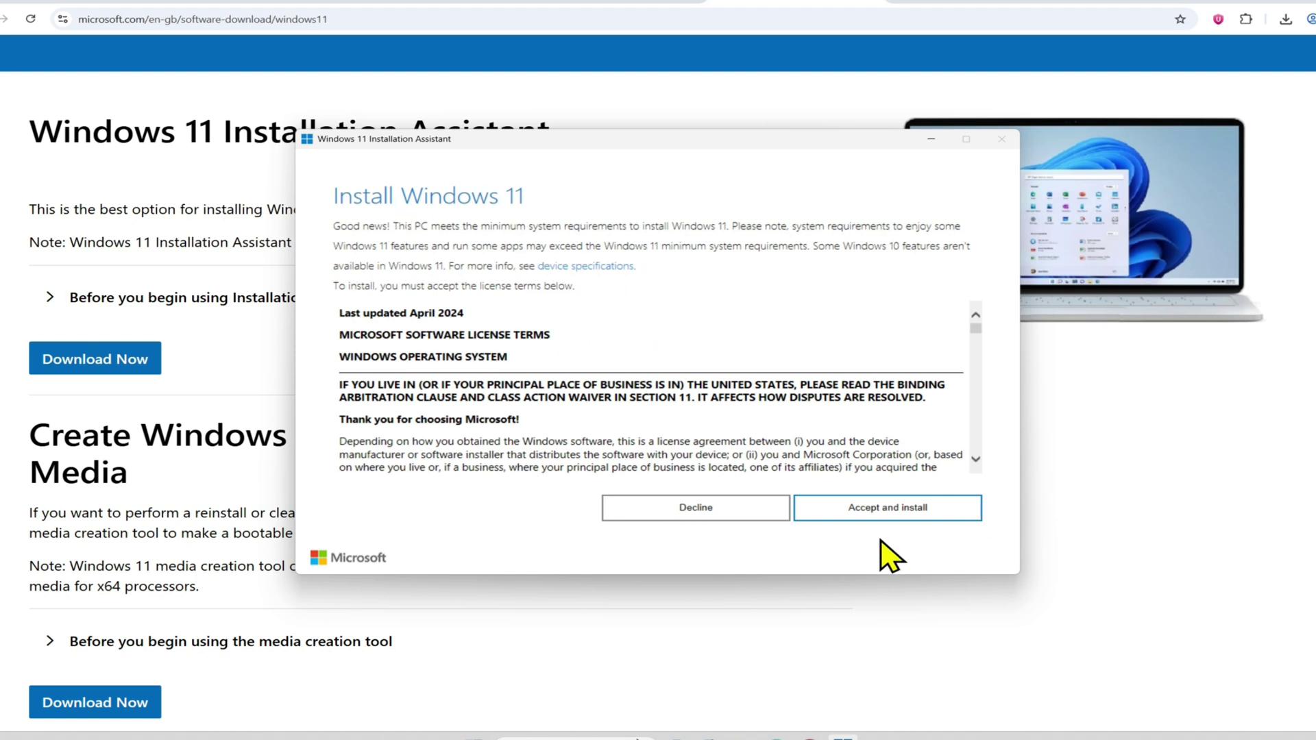
{"action": "left_click", "coordinate": [898, 511]}
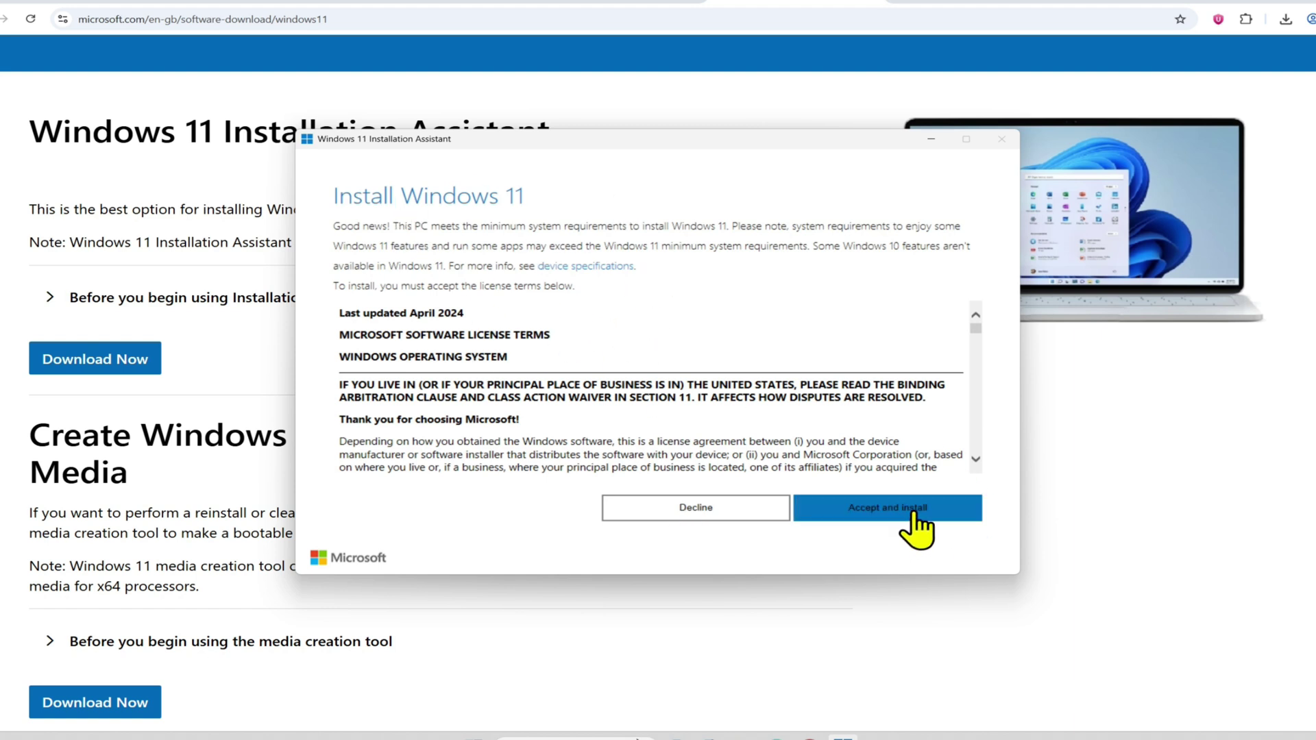
{"action": "left_click", "coordinate": [899, 511]}
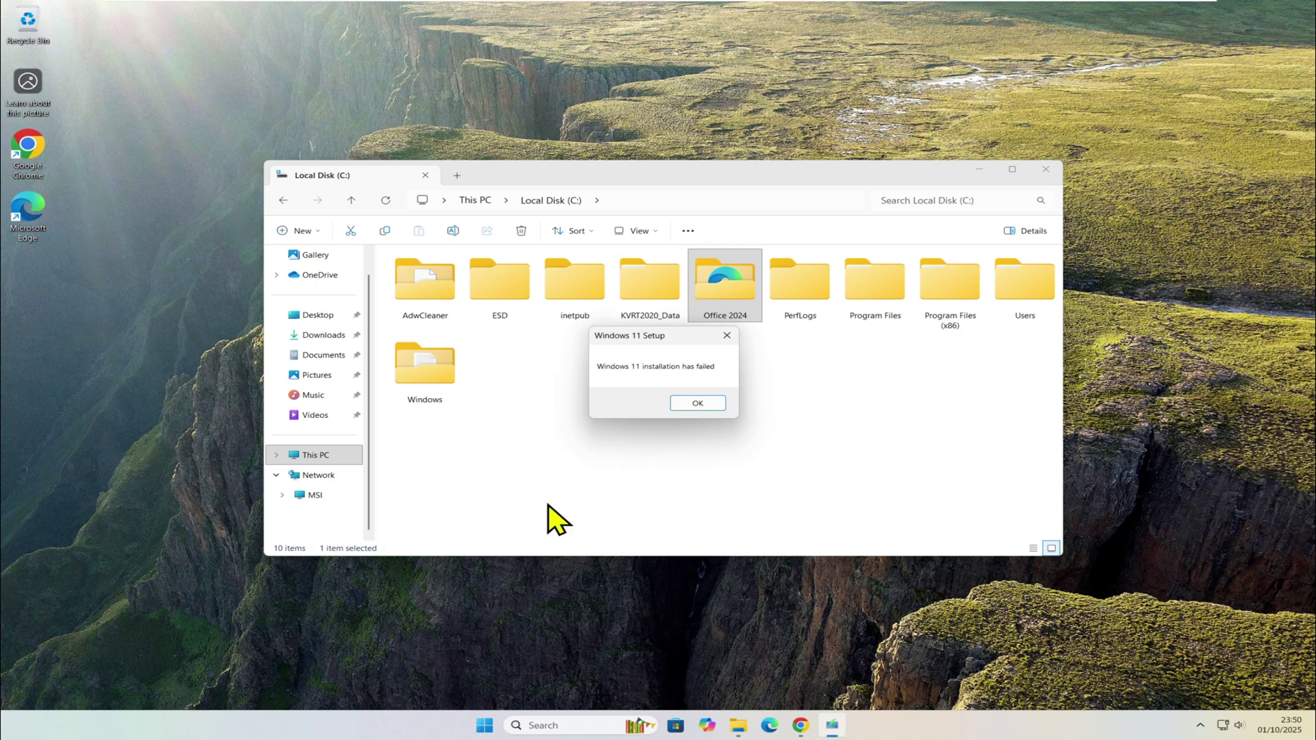
- Dismiss the failure notice, then download and launch MediaCreationTool.exe from Microsoft's page
{"action": "left_click", "coordinate": [697, 403]}
{"action": "left_click", "coordinate": [816, 728]}
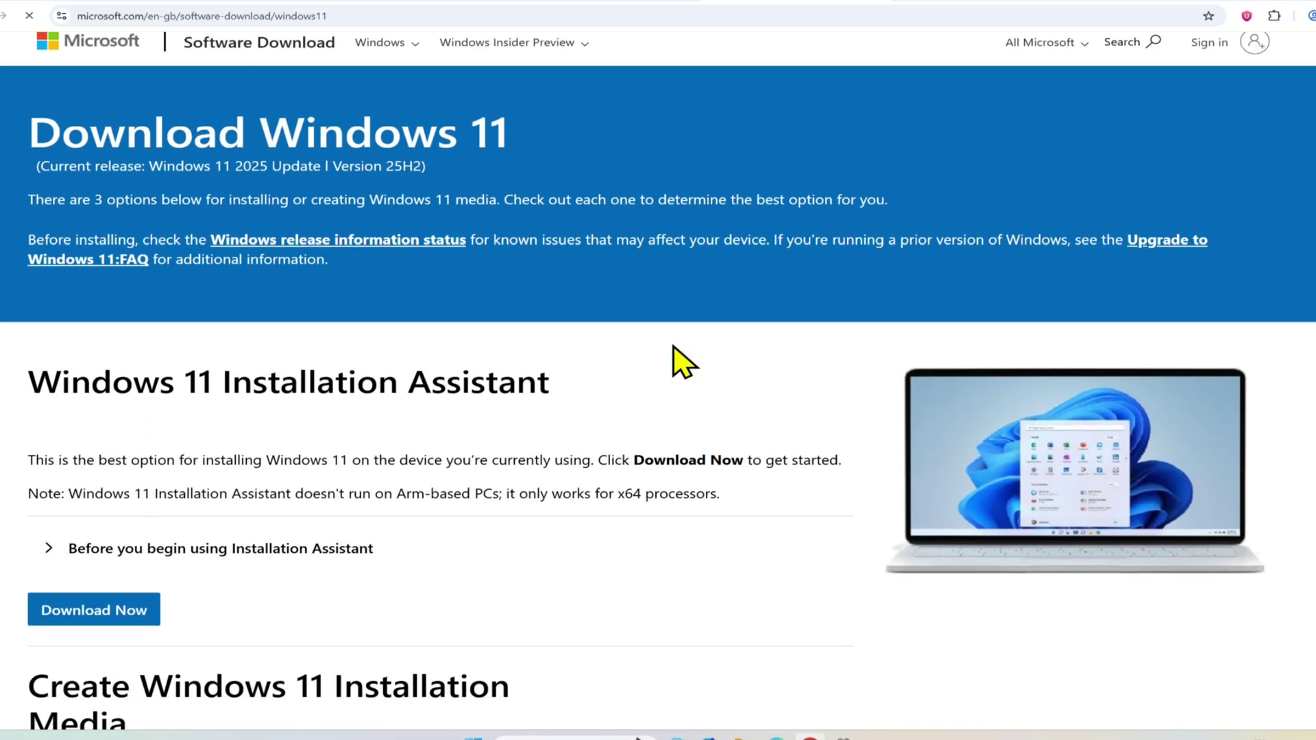
{"action": "scroll", "coordinate": [682, 361], "scroll_direction": "down", "scroll_amount": 5}
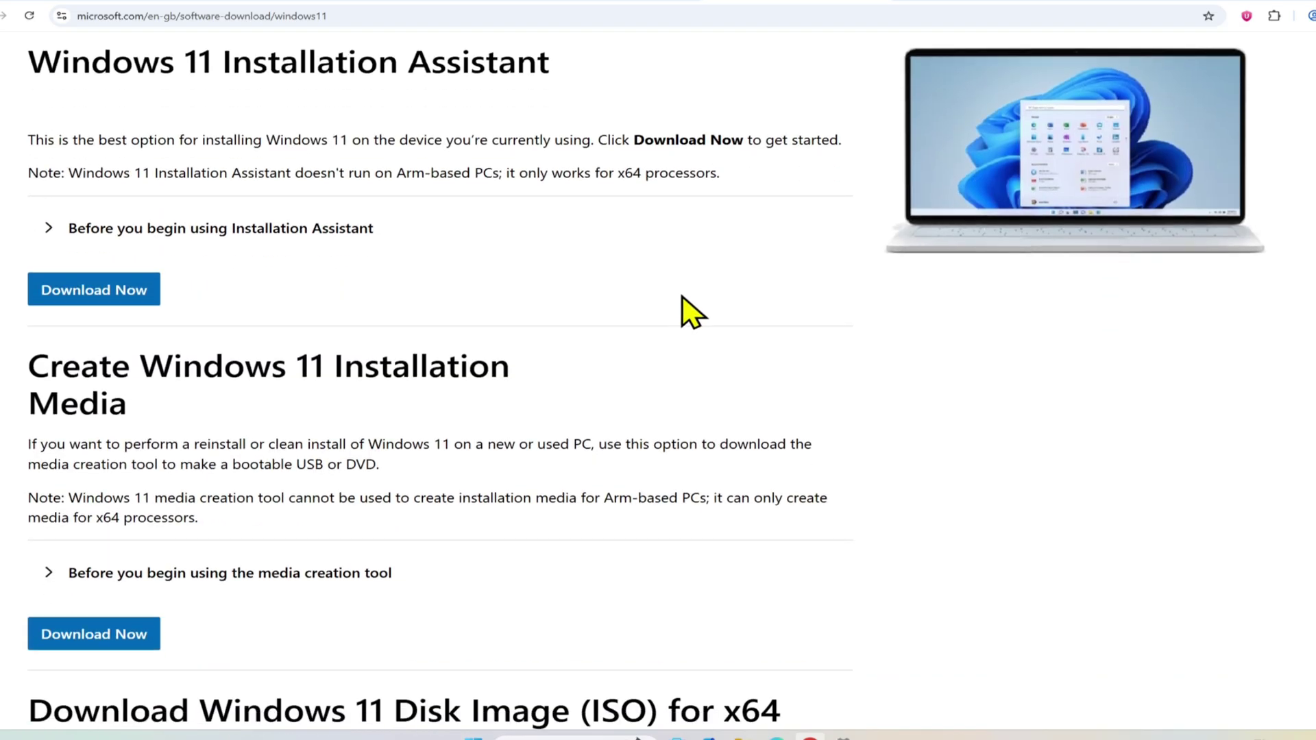
{"action": "scroll", "coordinate": [684, 278], "scroll_direction": "down", "scroll_amount": 2}
{"action": "scroll", "coordinate": [684, 287], "scroll_direction": "up", "scroll_amount": 2}
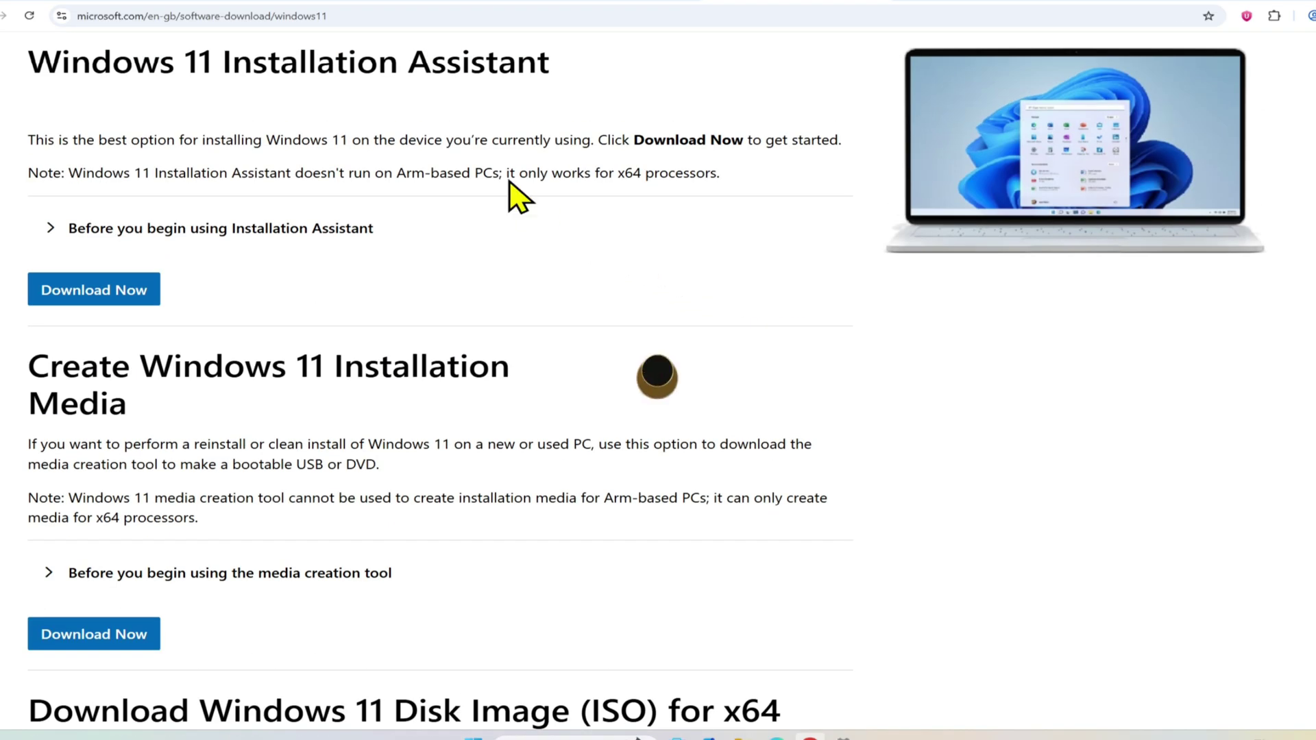
{"action": "scroll", "coordinate": [439, 370], "scroll_direction": "down", "scroll_amount": 3}
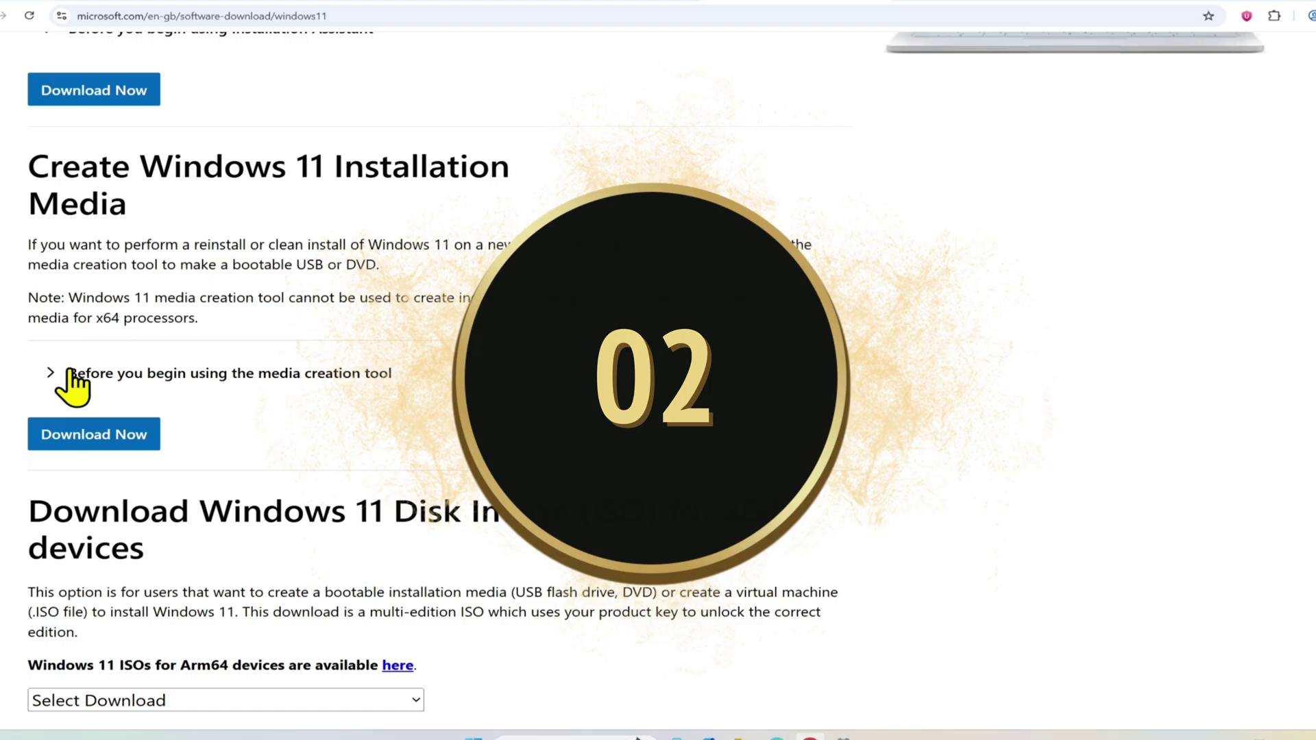
{"action": "scroll", "coordinate": [463, 460], "scroll_direction": "down", "scroll_amount": 3}
{"action": "scroll", "coordinate": [464, 461], "scroll_direction": "up", "scroll_amount": 3}
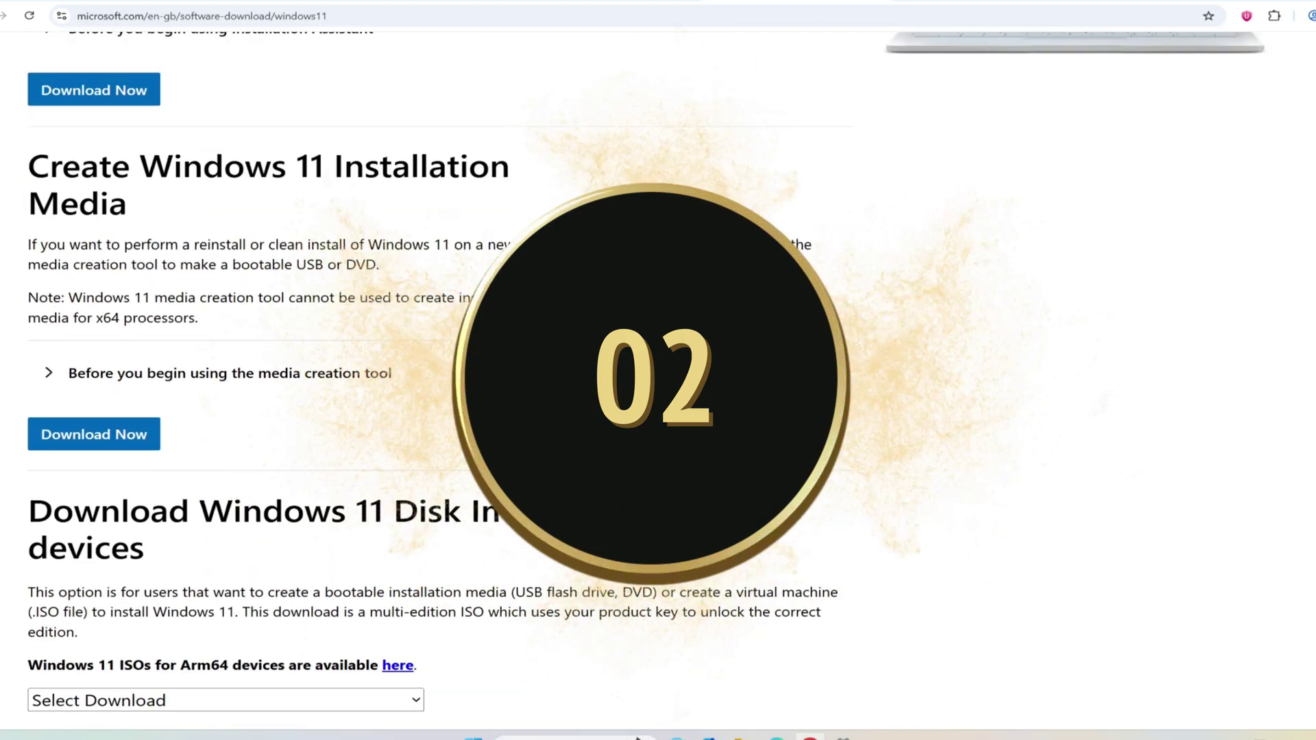
{"action": "left_click", "coordinate": [123, 451]}
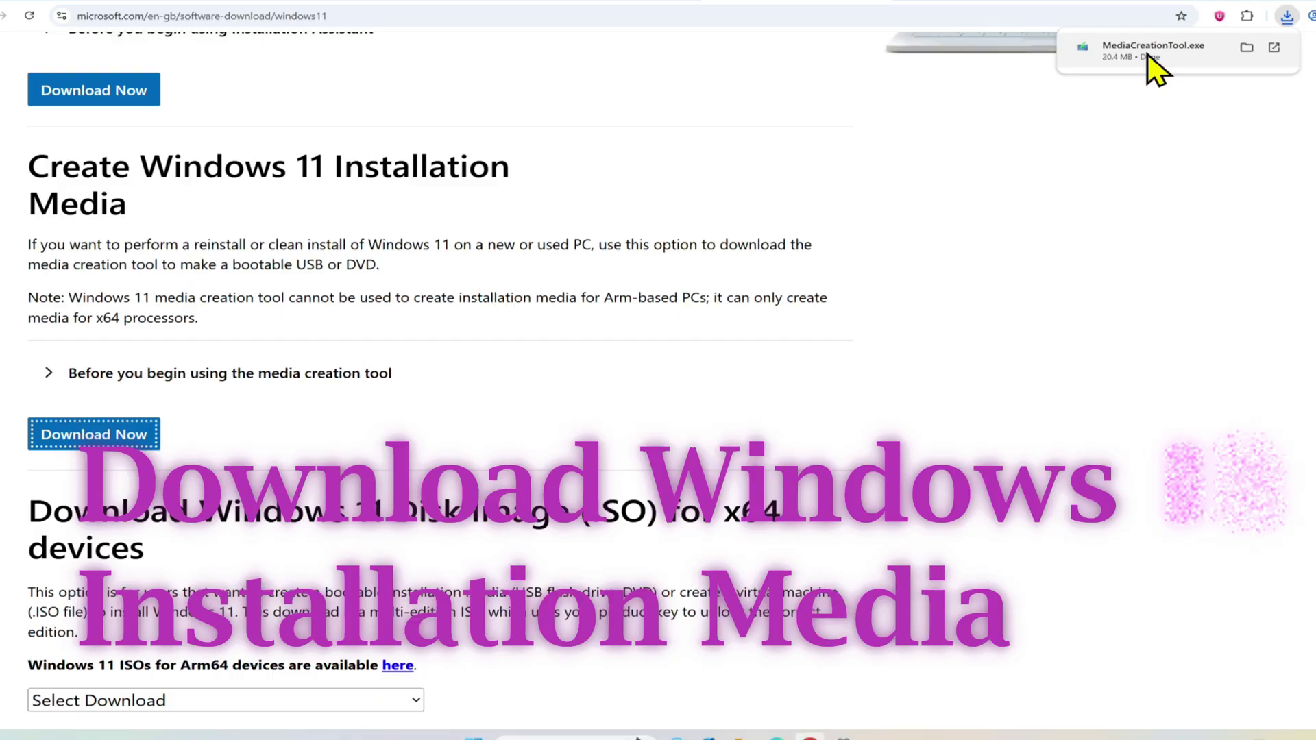
{"action": "left_click", "coordinate": [1149, 57]}
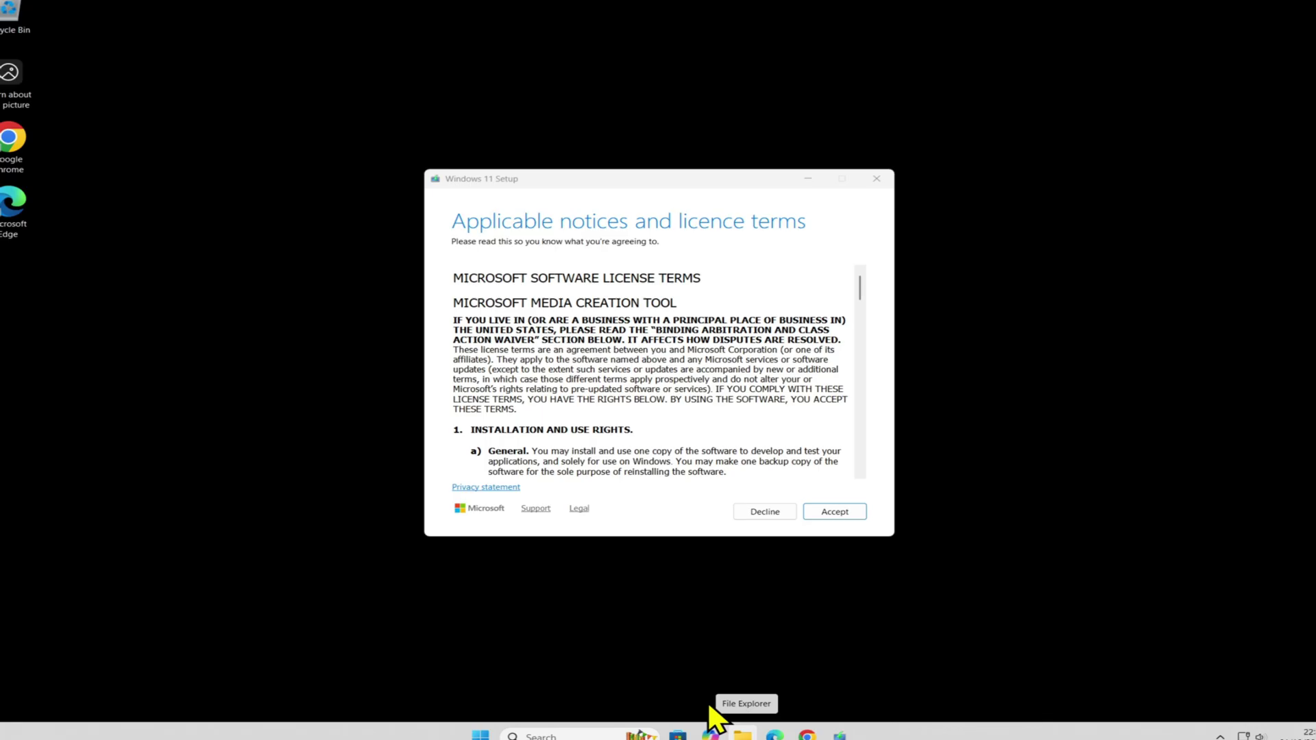
- Accept the licence and keep the recommended English (United States) Windows 11 options
{"action": "left_click", "coordinate": [833, 511]}
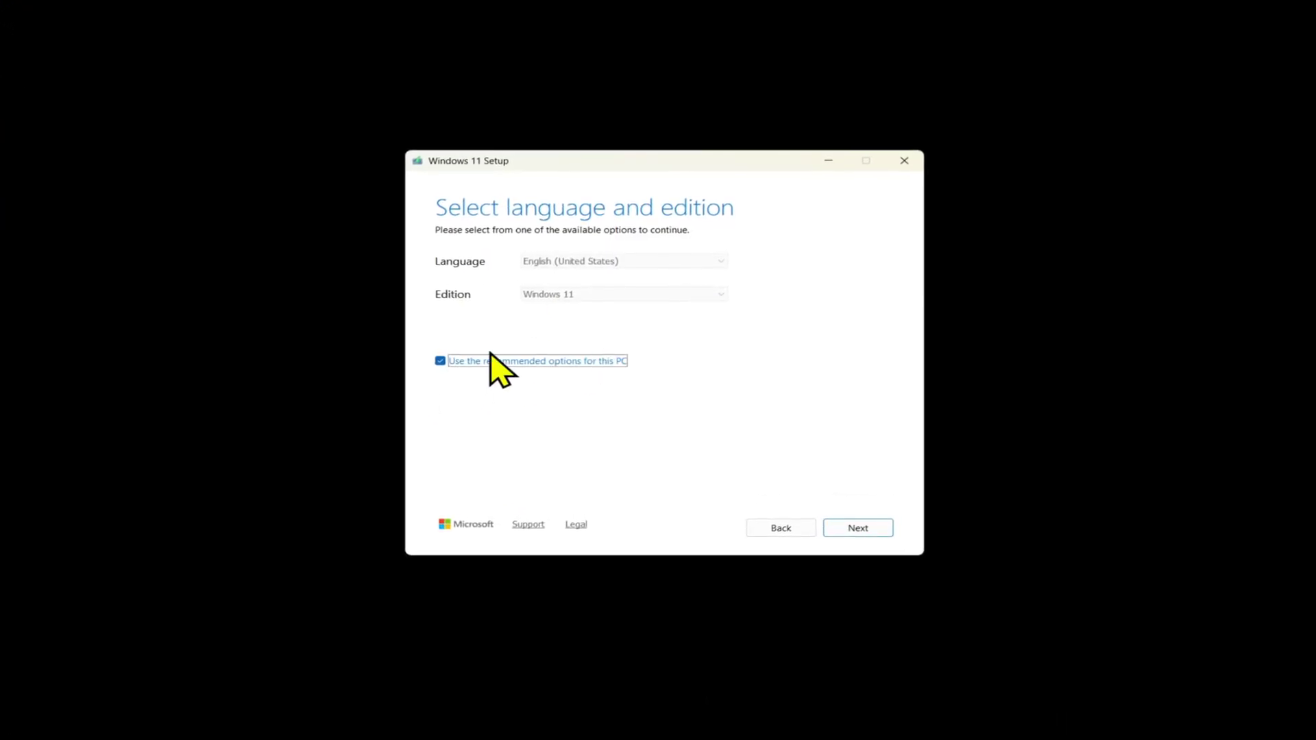
{"action": "left_click", "coordinate": [440, 361]}
{"action": "left_click", "coordinate": [440, 361]}
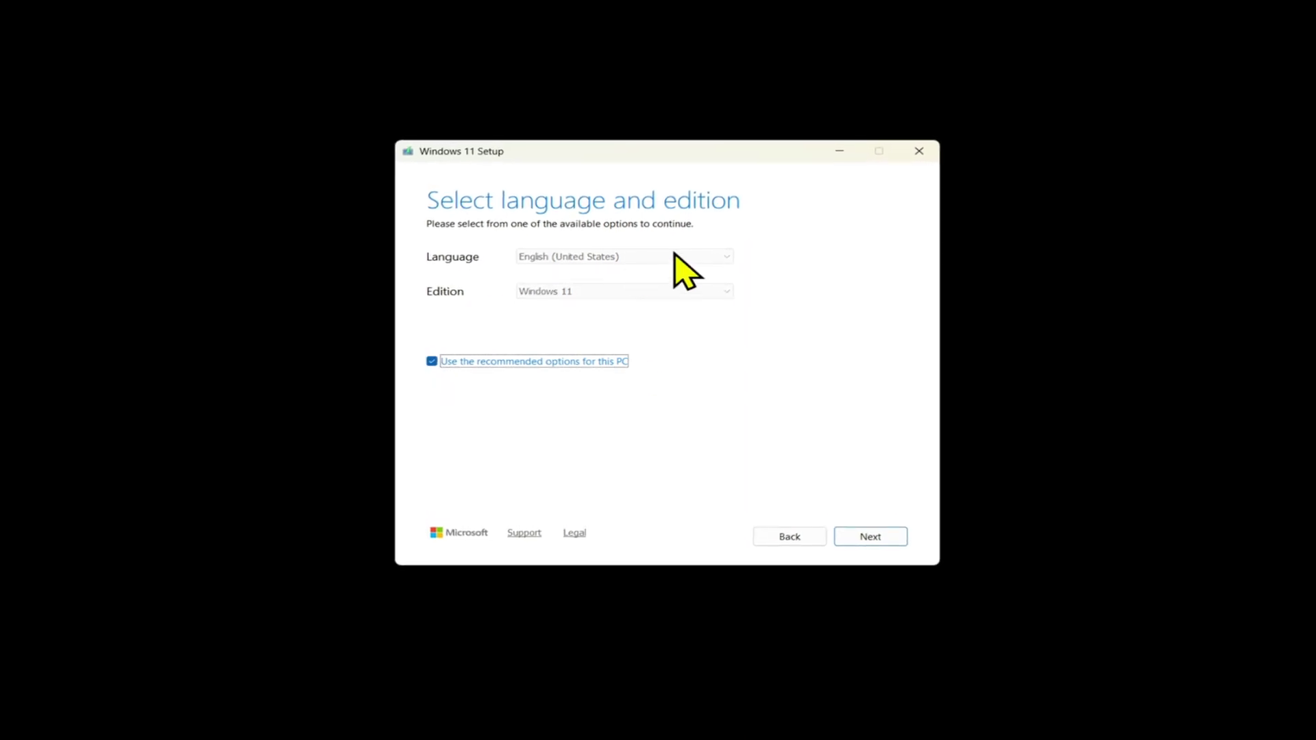
{"action": "left_click", "coordinate": [882, 538]}
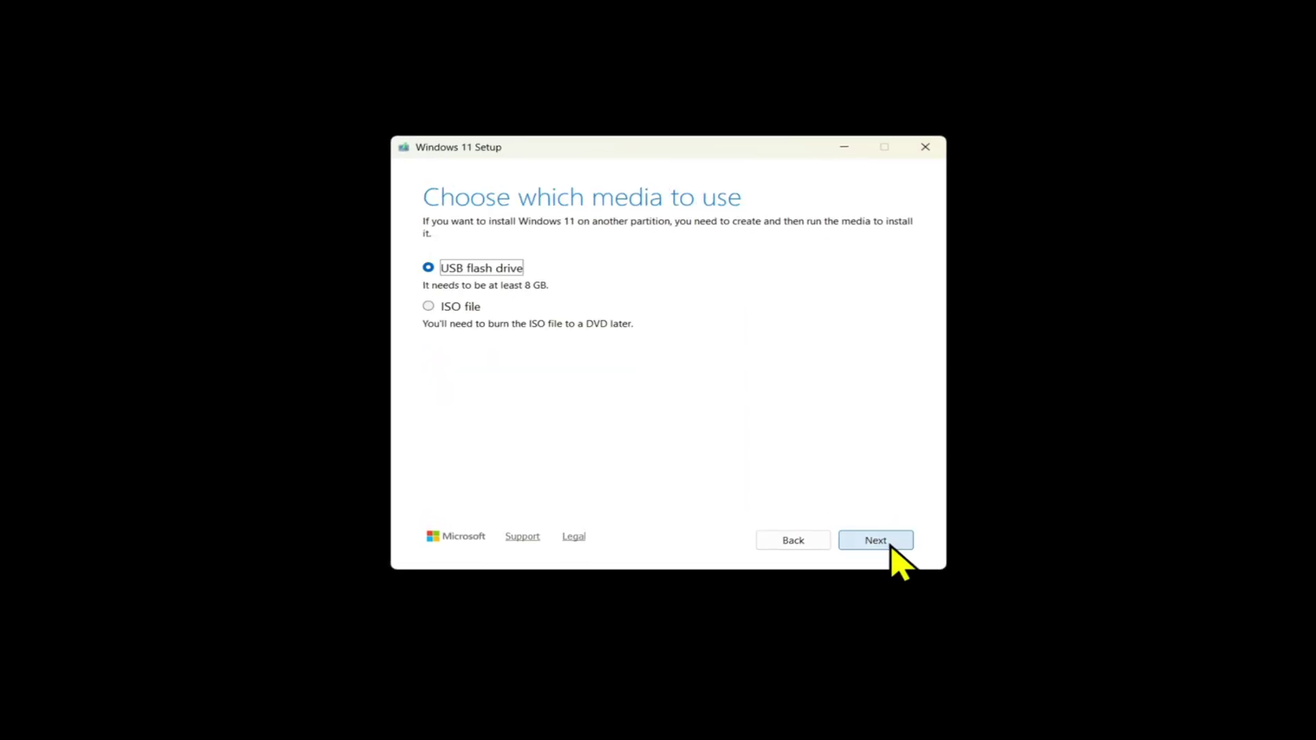
- Choose ISO file and save it in Documents as 'Windows 11 25H2.iso'
{"action": "left_click", "coordinate": [428, 307]}
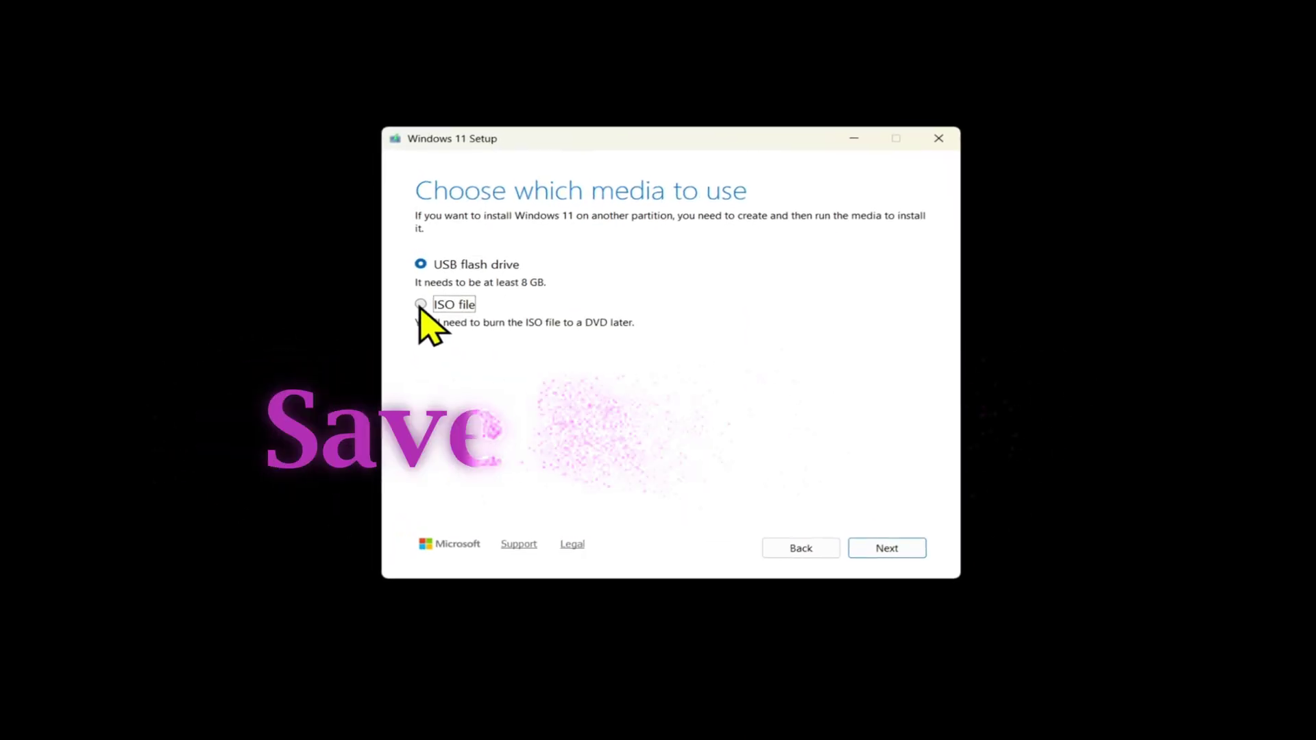
{"action": "left_click", "coordinate": [903, 550]}
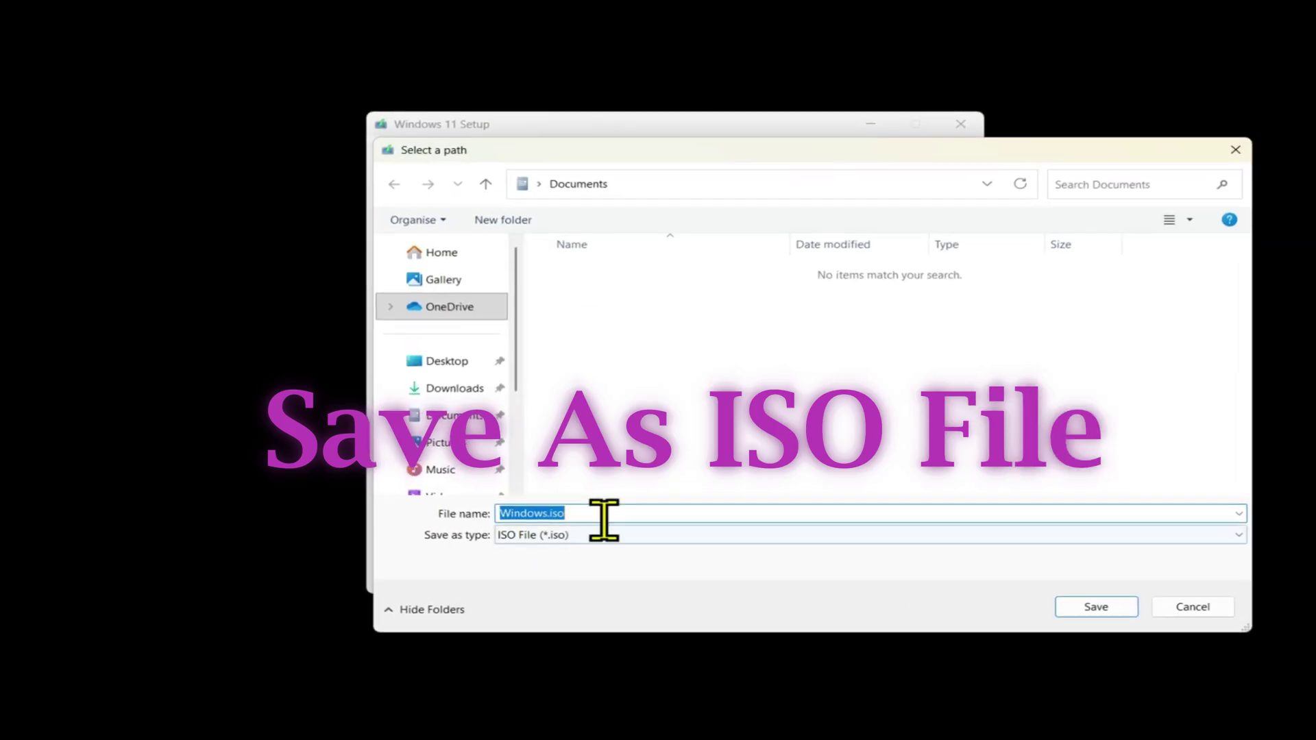
{"action": "left_click", "coordinate": [586, 511]}
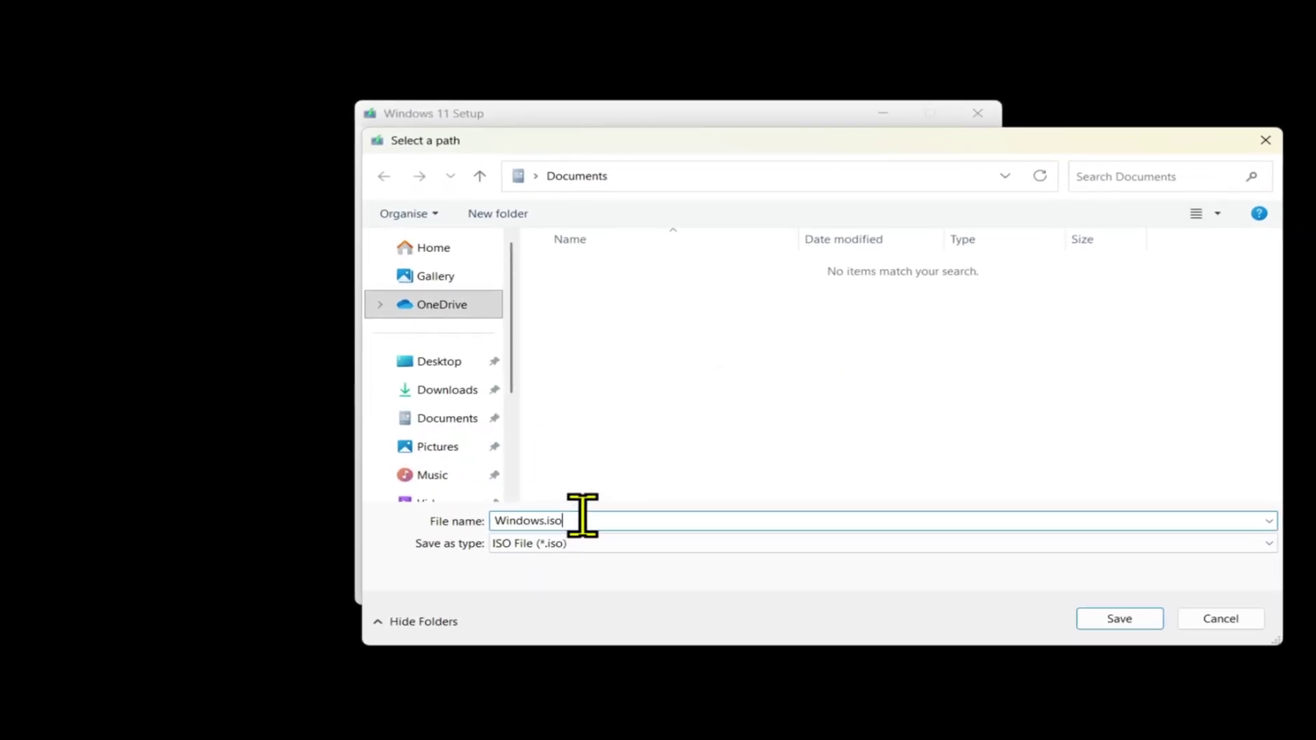
{"action": "key", "text": "BackSpace"}
{"action": "key", "text": "BackSpace"}
{"action": "key", "text": "BackSpace"}
{"action": "key", "text": "BackSpace"}
{"action": "type", "text": "11"}
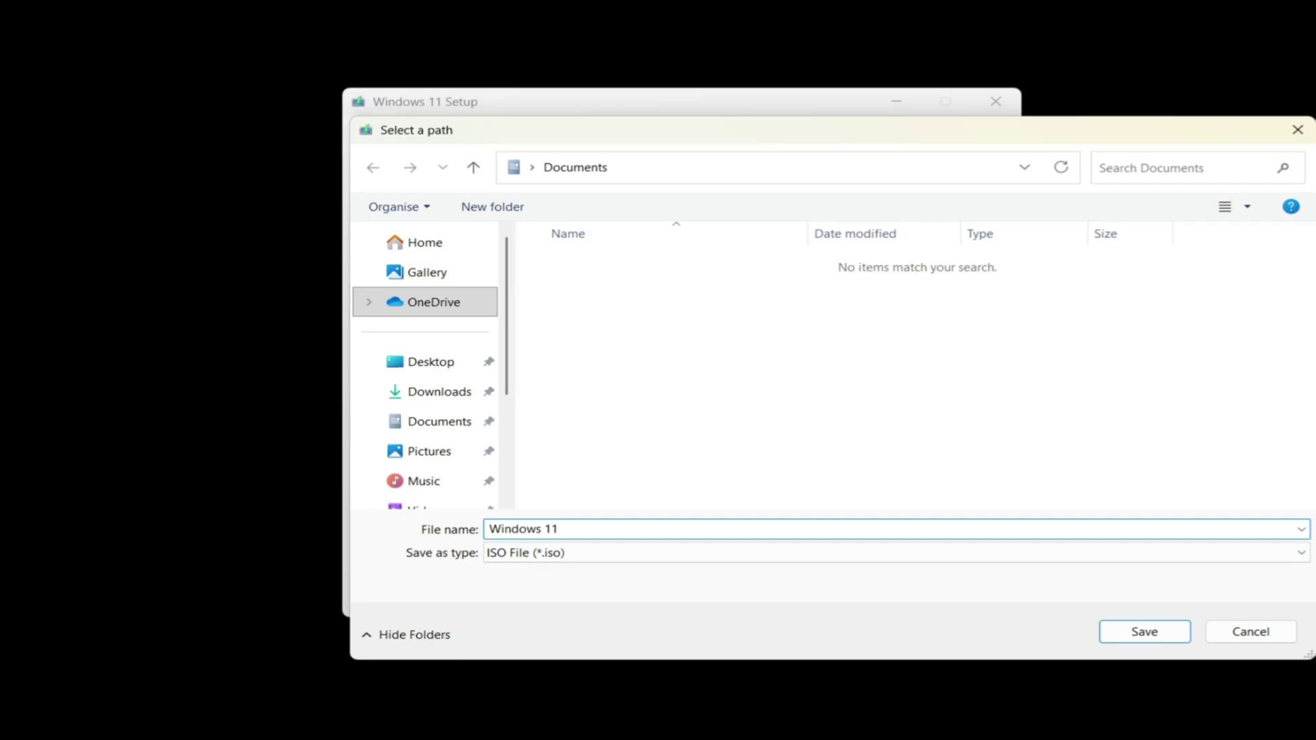
{"action": "type", "text": " 25H2"}
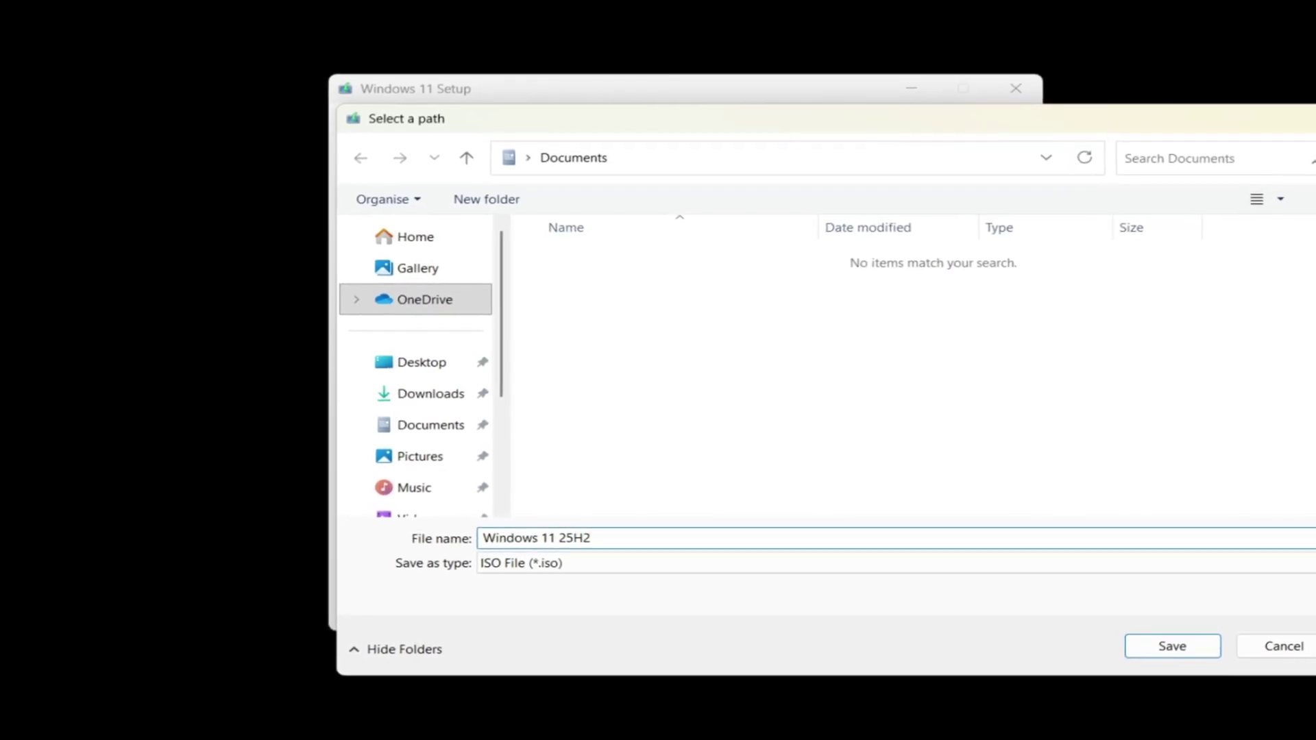
{"action": "left_click", "coordinate": [1221, 651]}
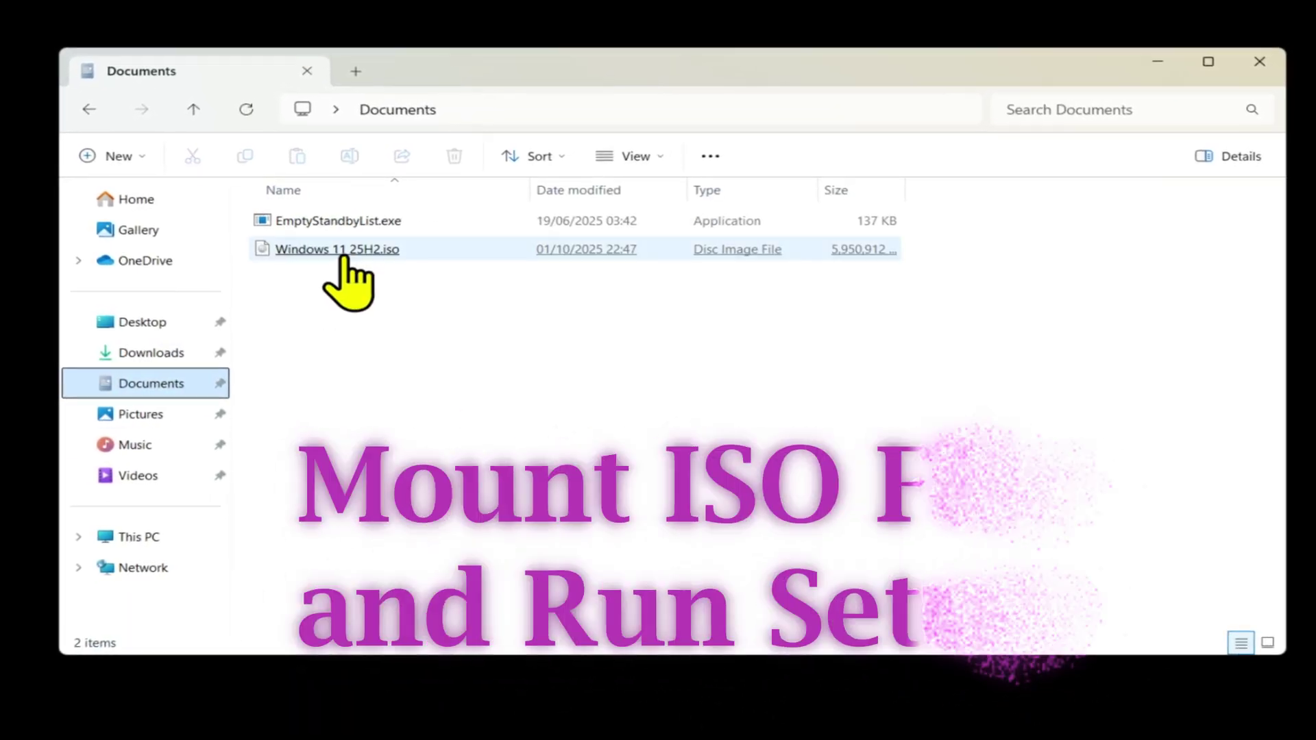
- Mount Windows 11 25H2.iso as drive E: and run its setup.exe, approving the UAC prompt
{"action": "double_click", "coordinate": [343, 250]}
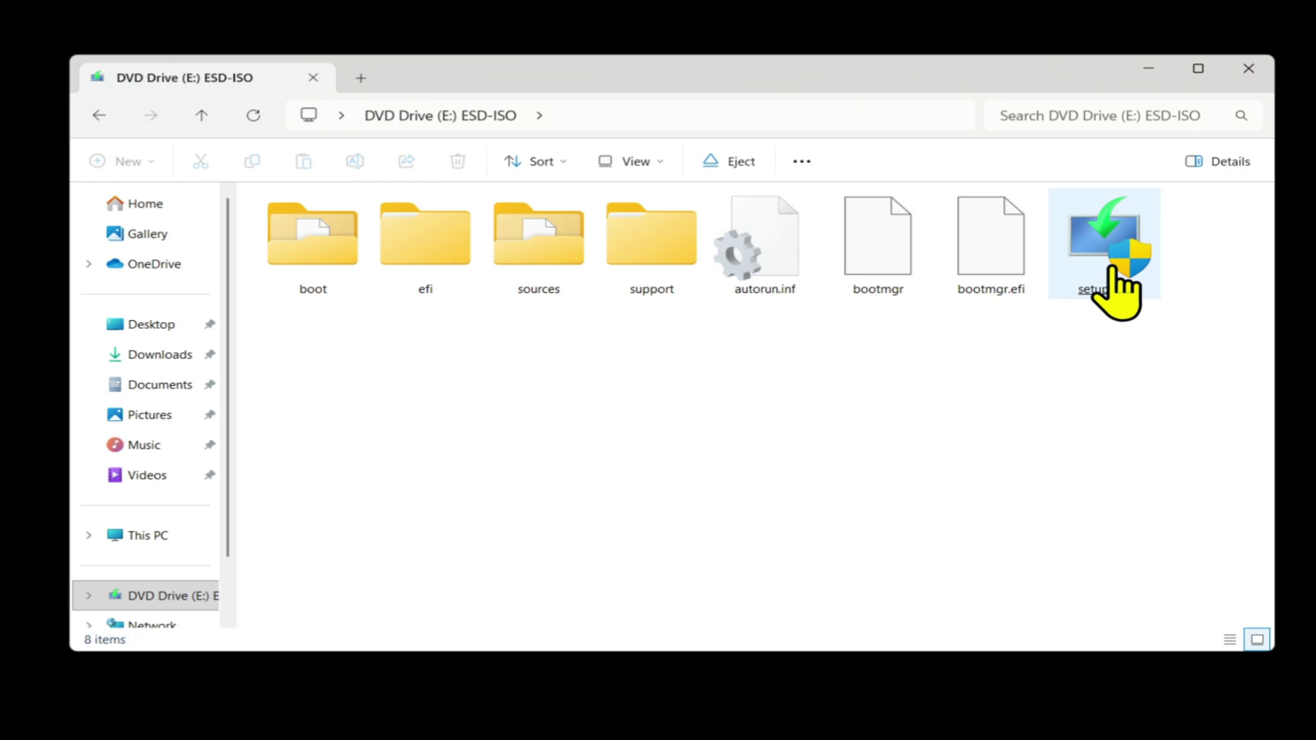
{"action": "left_click", "coordinate": [1114, 264]}
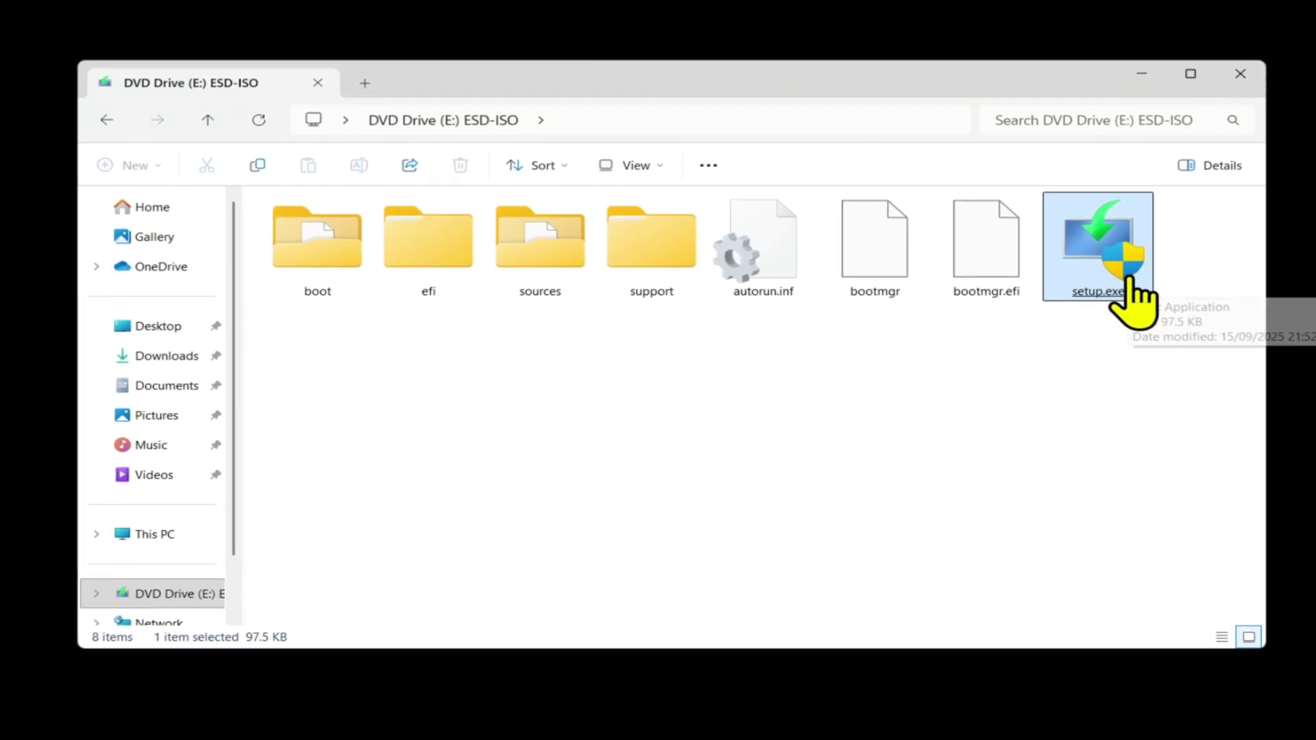
{"action": "double_click", "coordinate": [1129, 279]}
{"action": "left_click", "coordinate": [556, 517]}
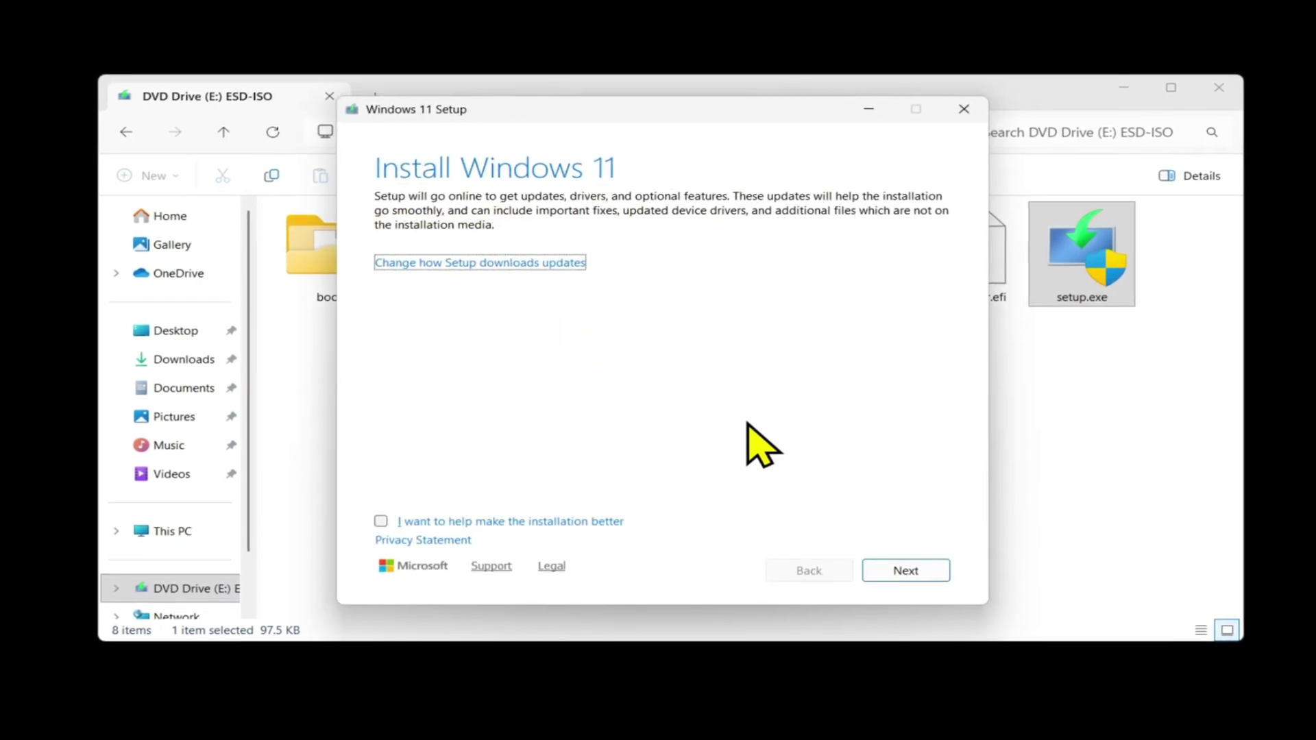
- Choose 'Not right now' for setup updates, accept the licence terms, and install Windows 11 Pro
{"action": "left_click", "coordinate": [477, 264]}
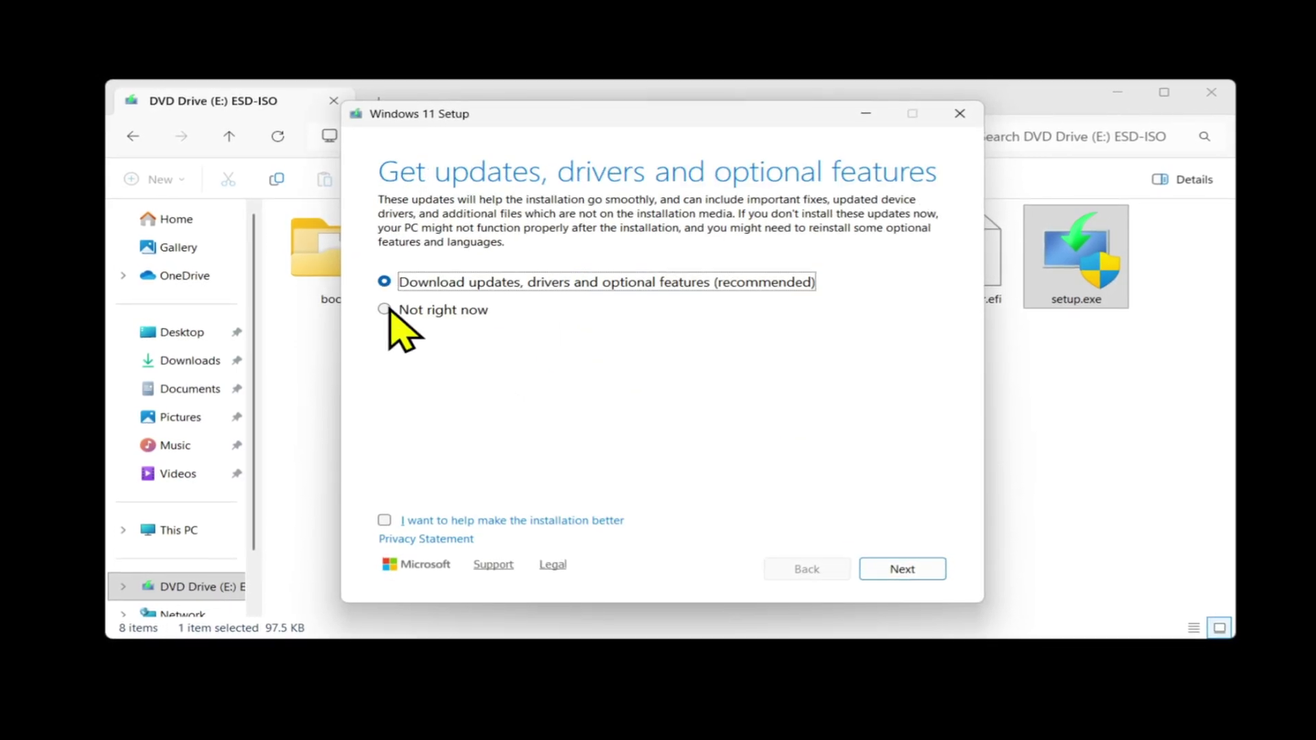
{"action": "left_click", "coordinate": [386, 309]}
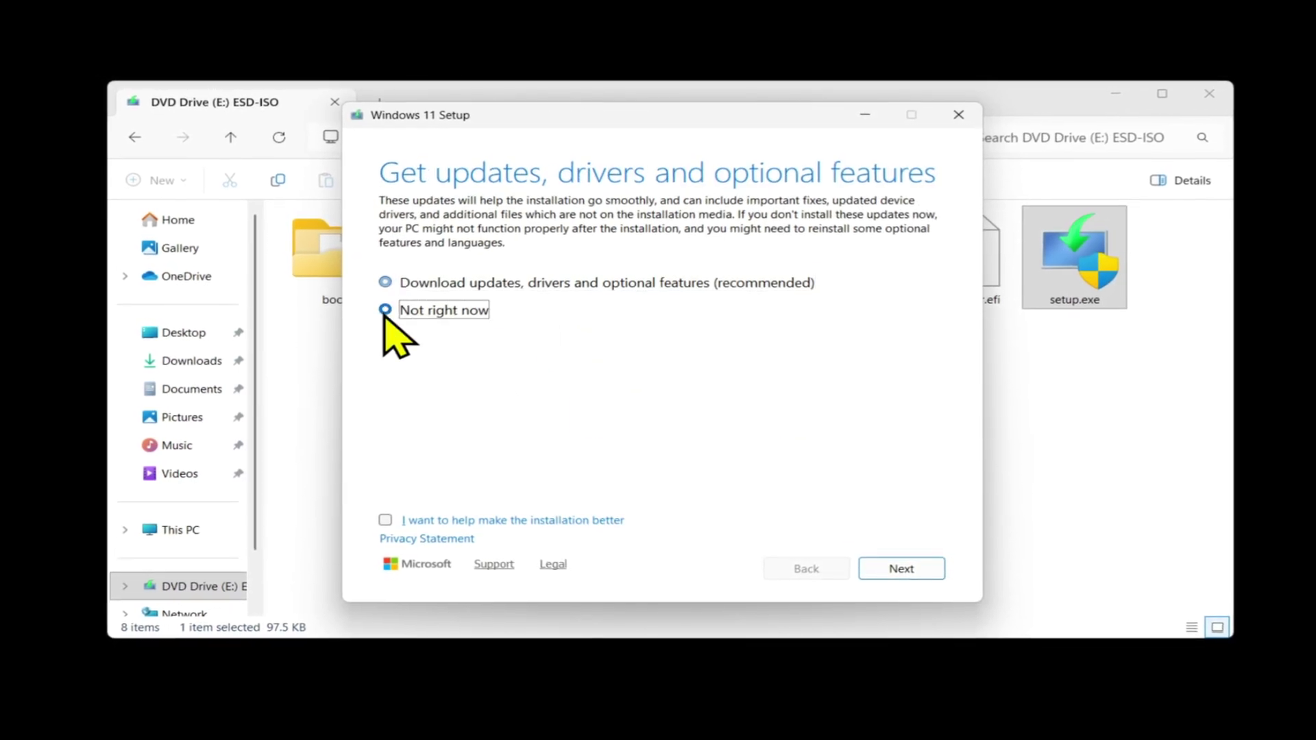
{"action": "left_click", "coordinate": [906, 570]}
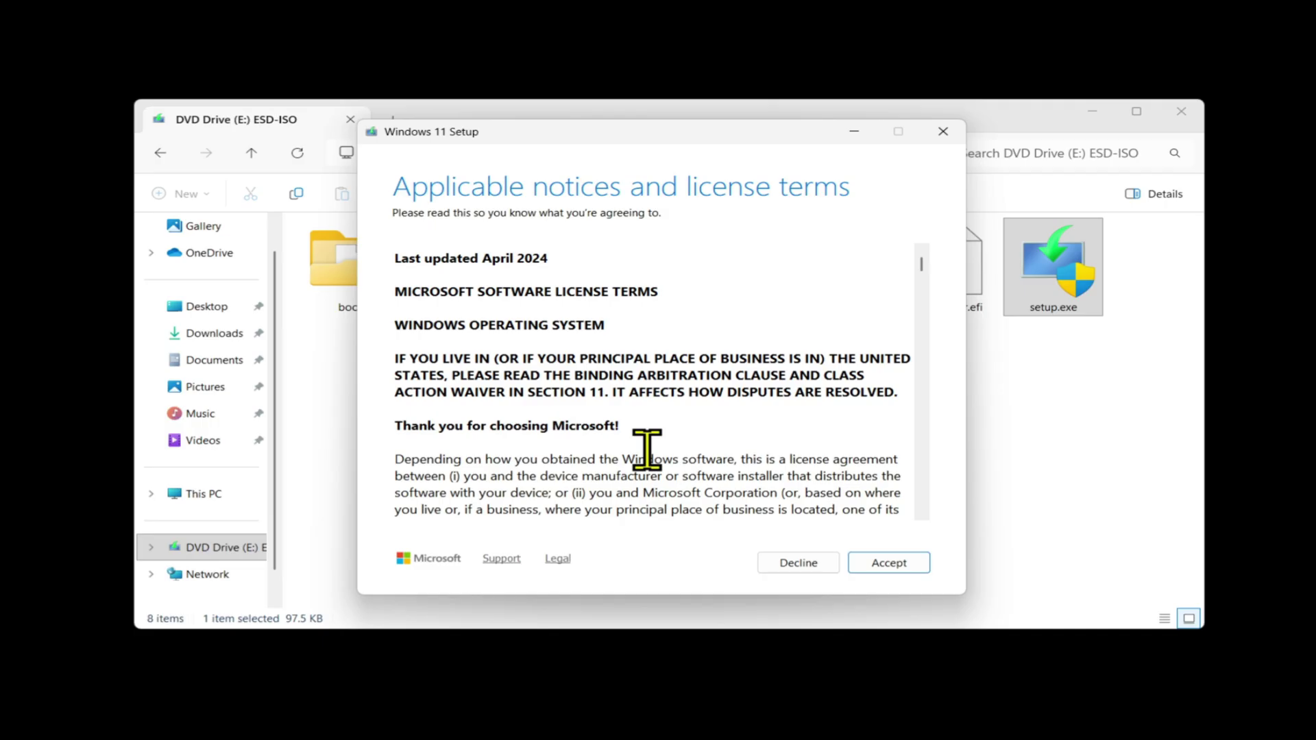
{"action": "left_click", "coordinate": [873, 560]}
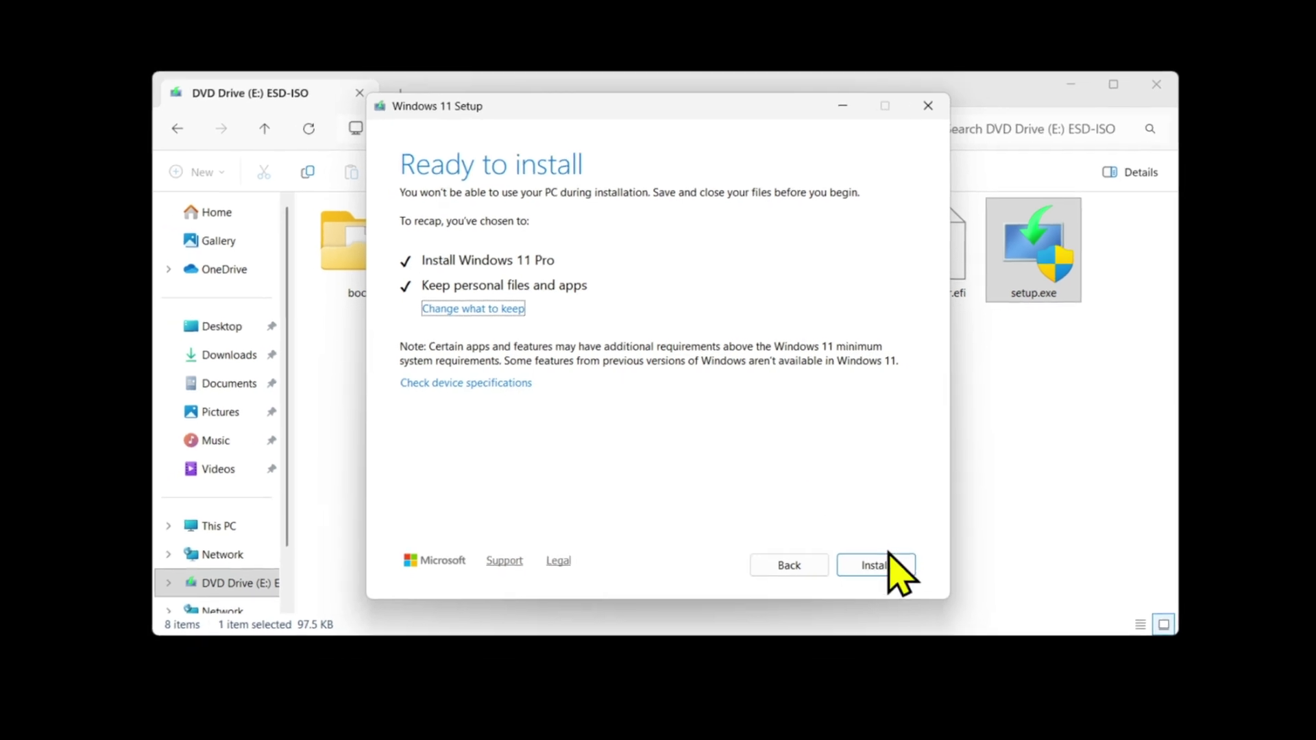
{"action": "left_click", "coordinate": [886, 563]}
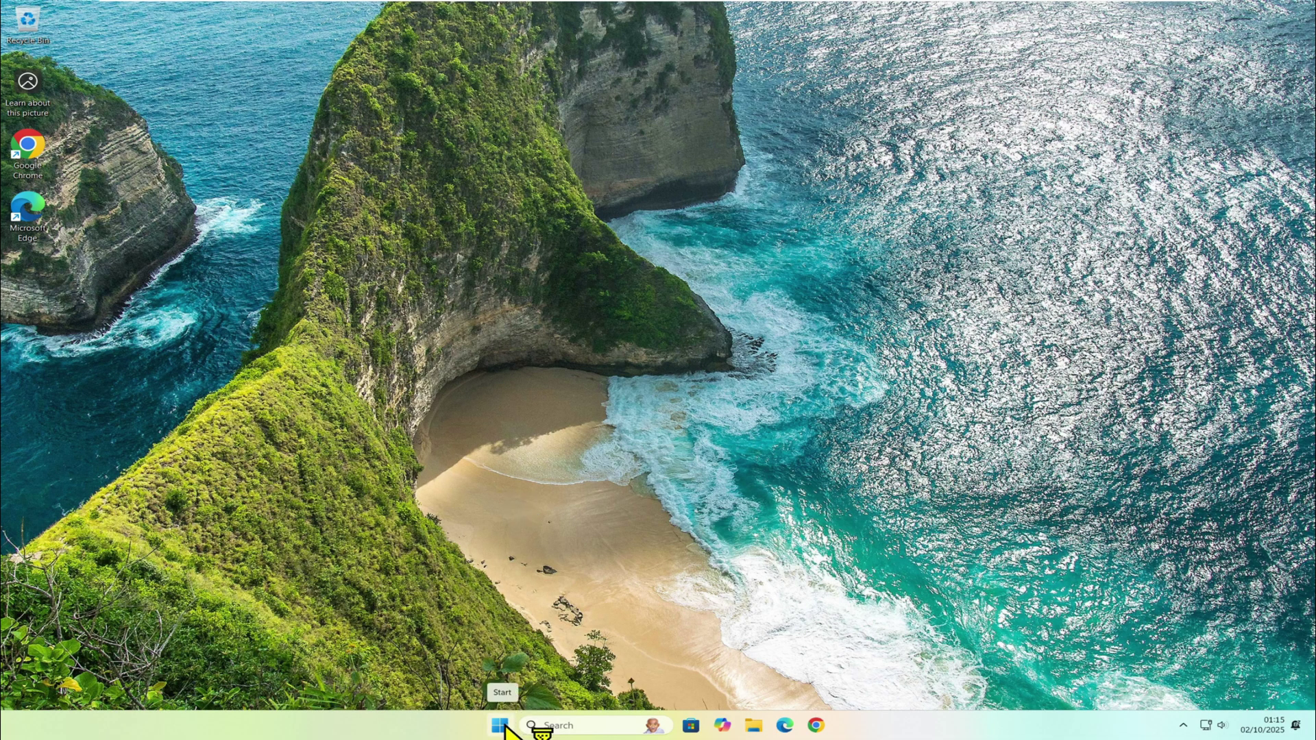
- Open Settings and confirm System › About shows Windows 11 Pro version 25H2, build 26200.6584
{"action": "left_click", "coordinate": [501, 725]}
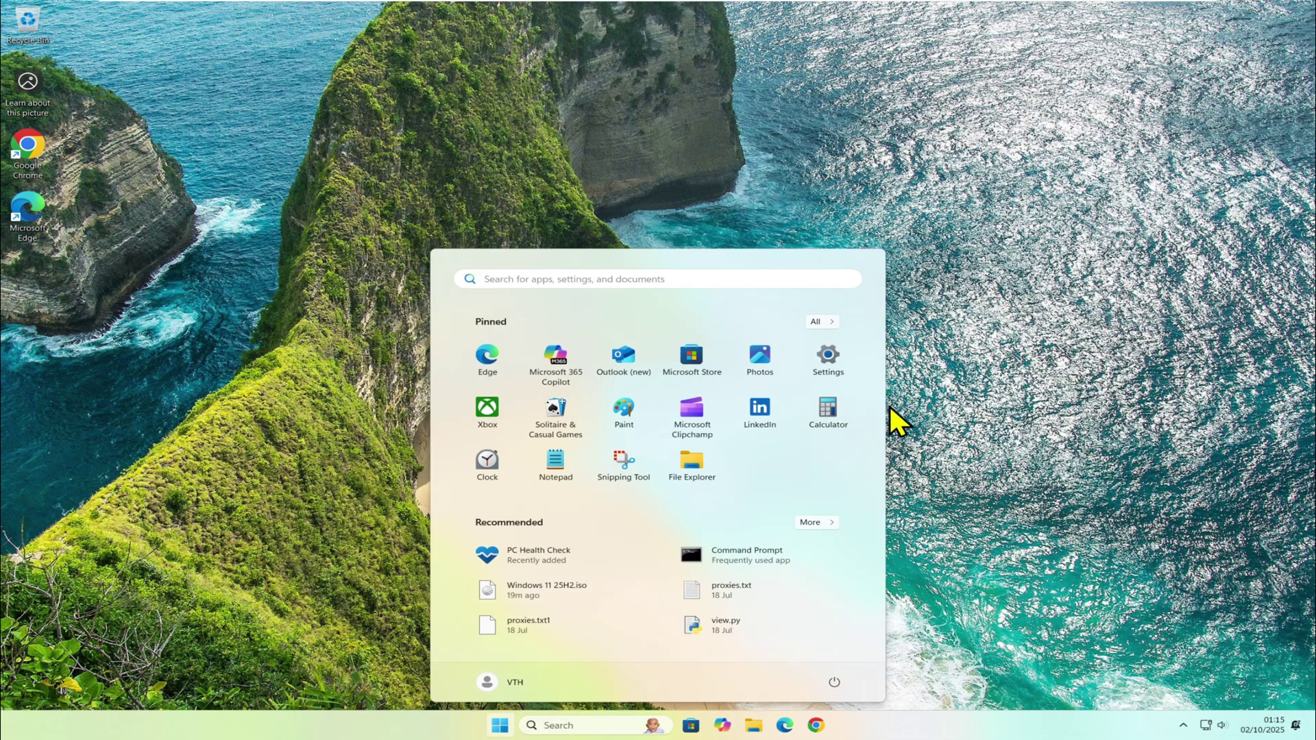
{"action": "left_click", "coordinate": [844, 366]}
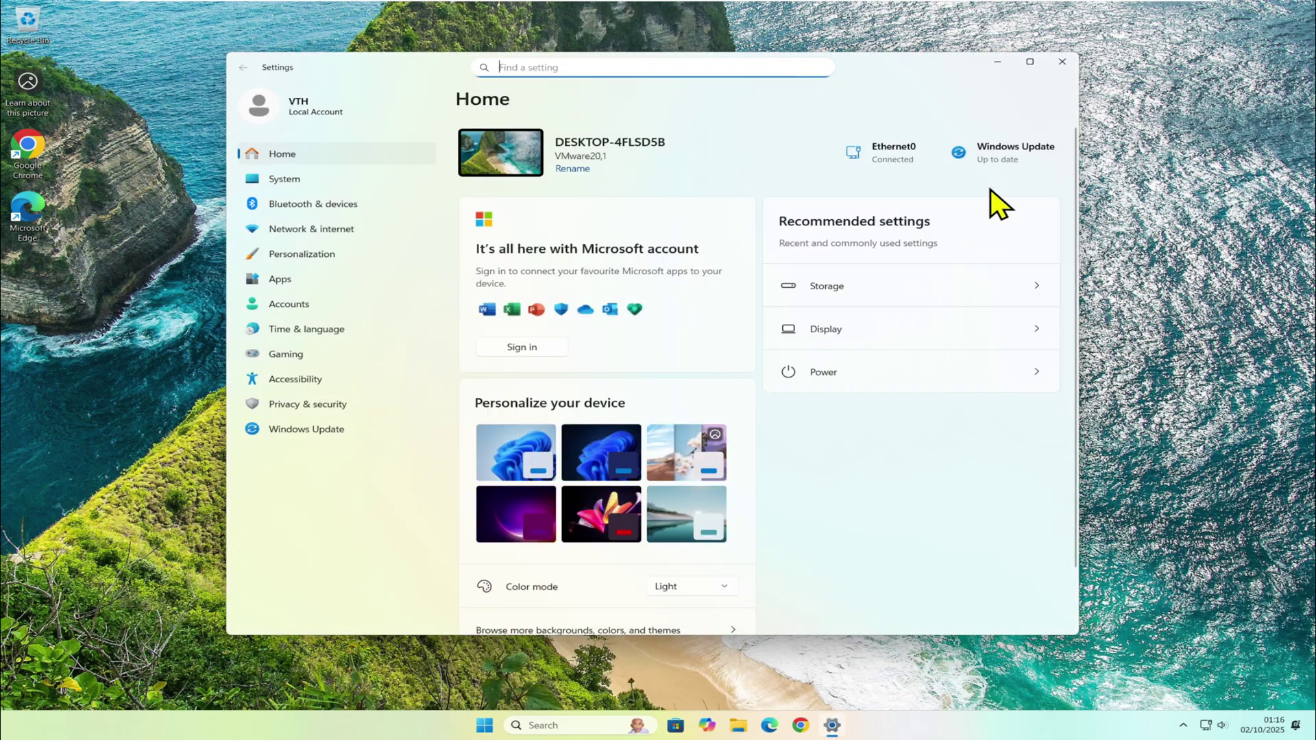
{"action": "left_click", "coordinate": [1018, 156]}
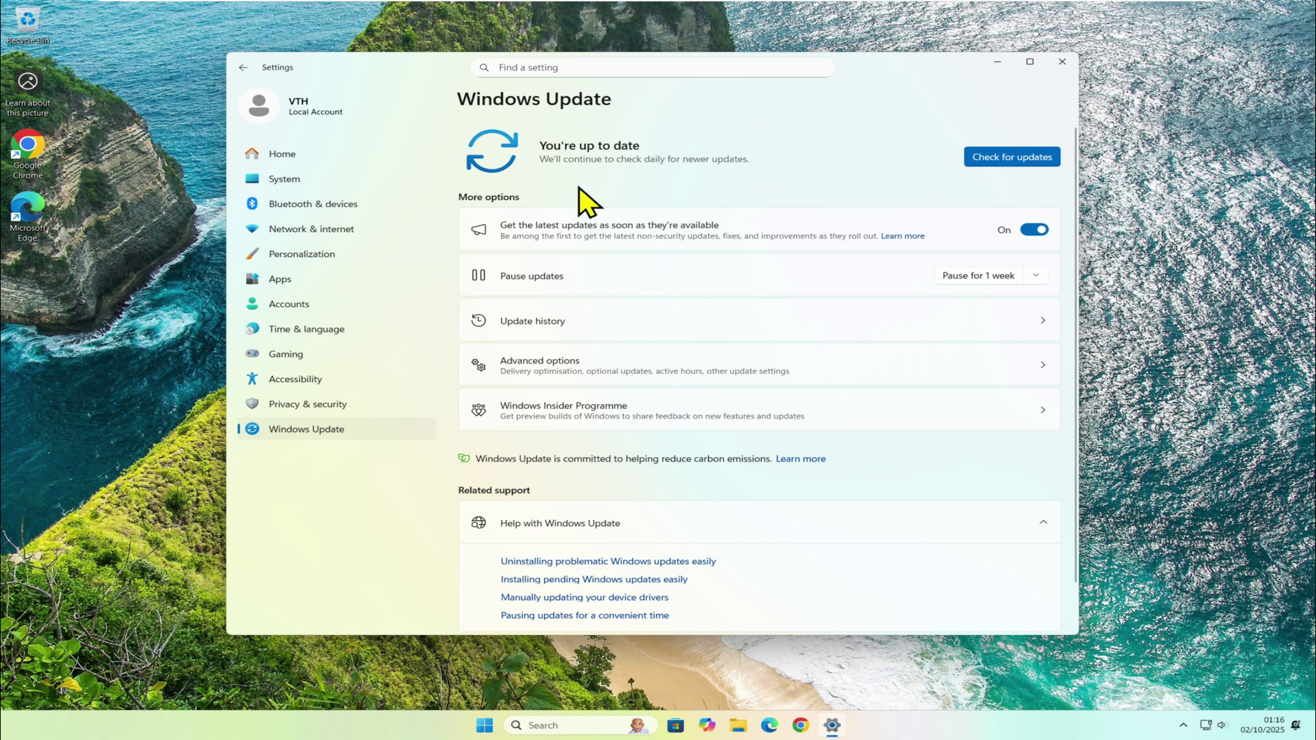
{"action": "left_click", "coordinate": [311, 184]}
{"action": "scroll", "coordinate": [679, 473], "scroll_direction": "down", "scroll_amount": 3}
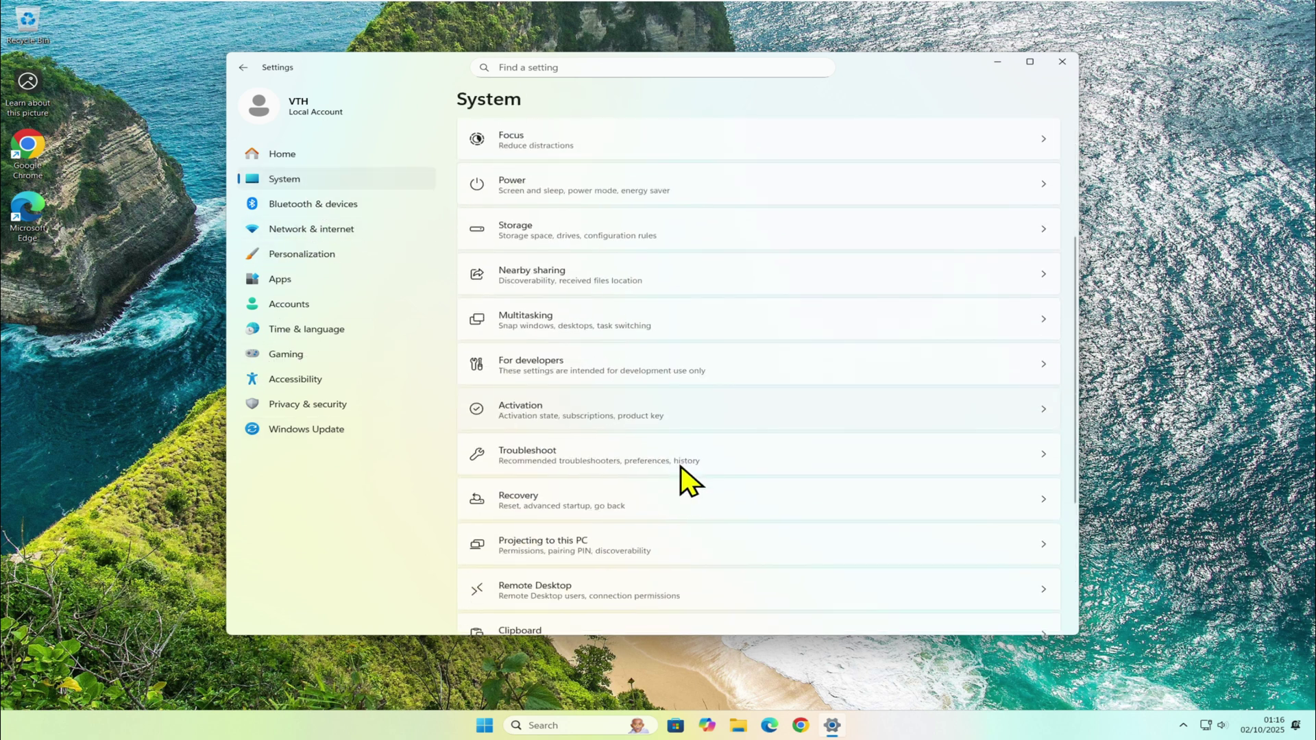
{"action": "scroll", "coordinate": [648, 569], "scroll_direction": "down", "scroll_amount": 2}
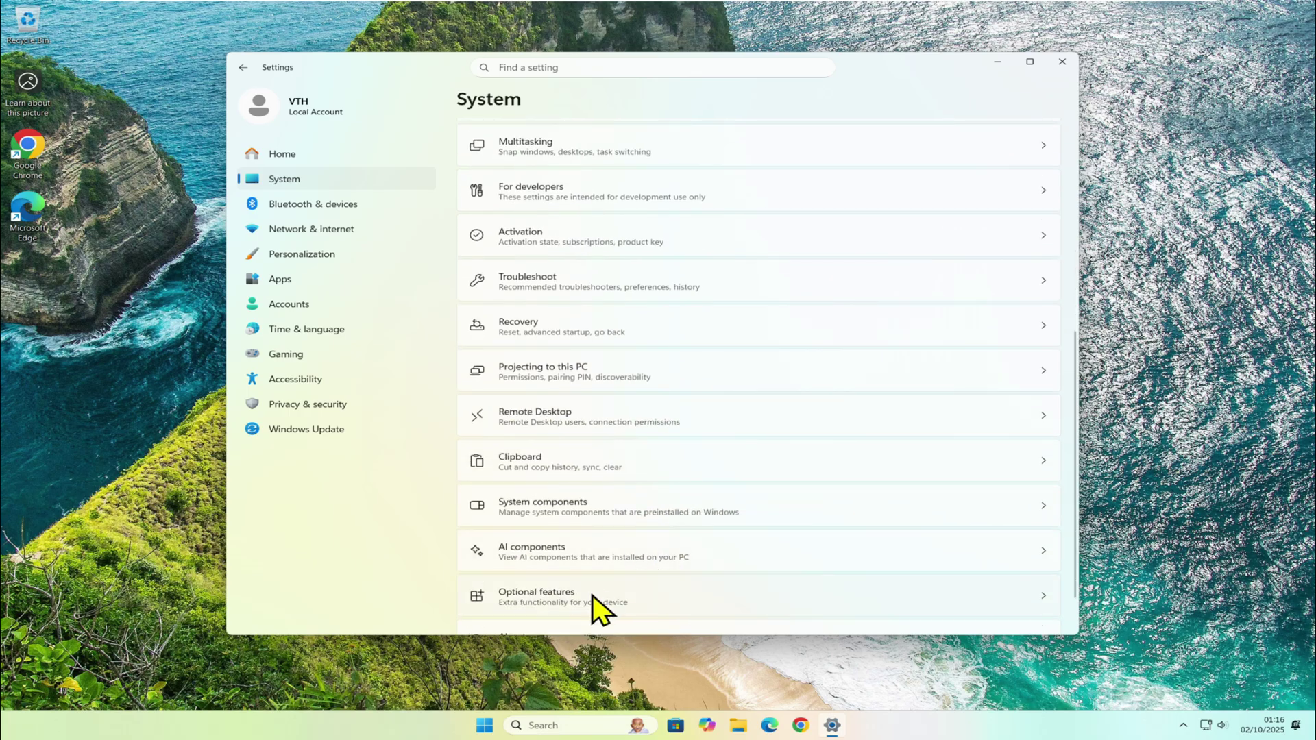
{"action": "scroll", "coordinate": [668, 545], "scroll_direction": "down", "scroll_amount": 1}
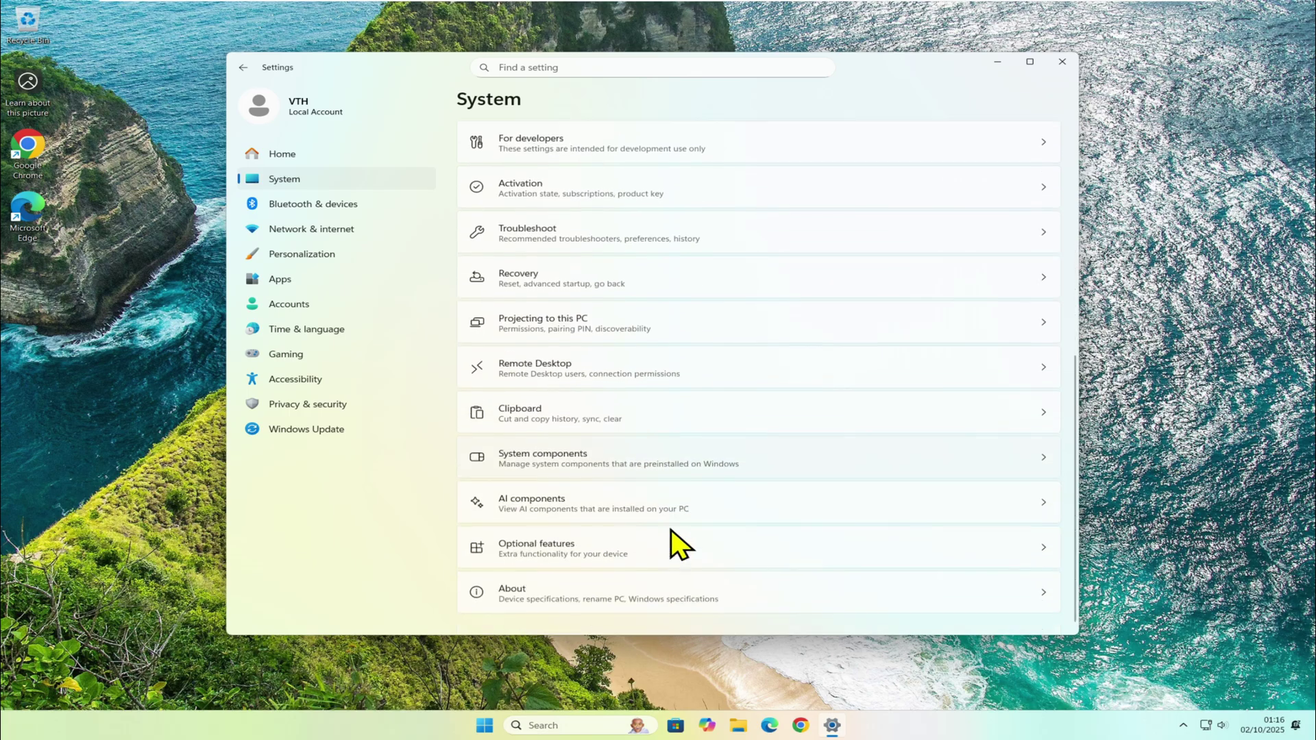
{"action": "left_click", "coordinate": [614, 592]}
{"action": "scroll", "coordinate": [799, 464], "scroll_direction": "down", "scroll_amount": 3}
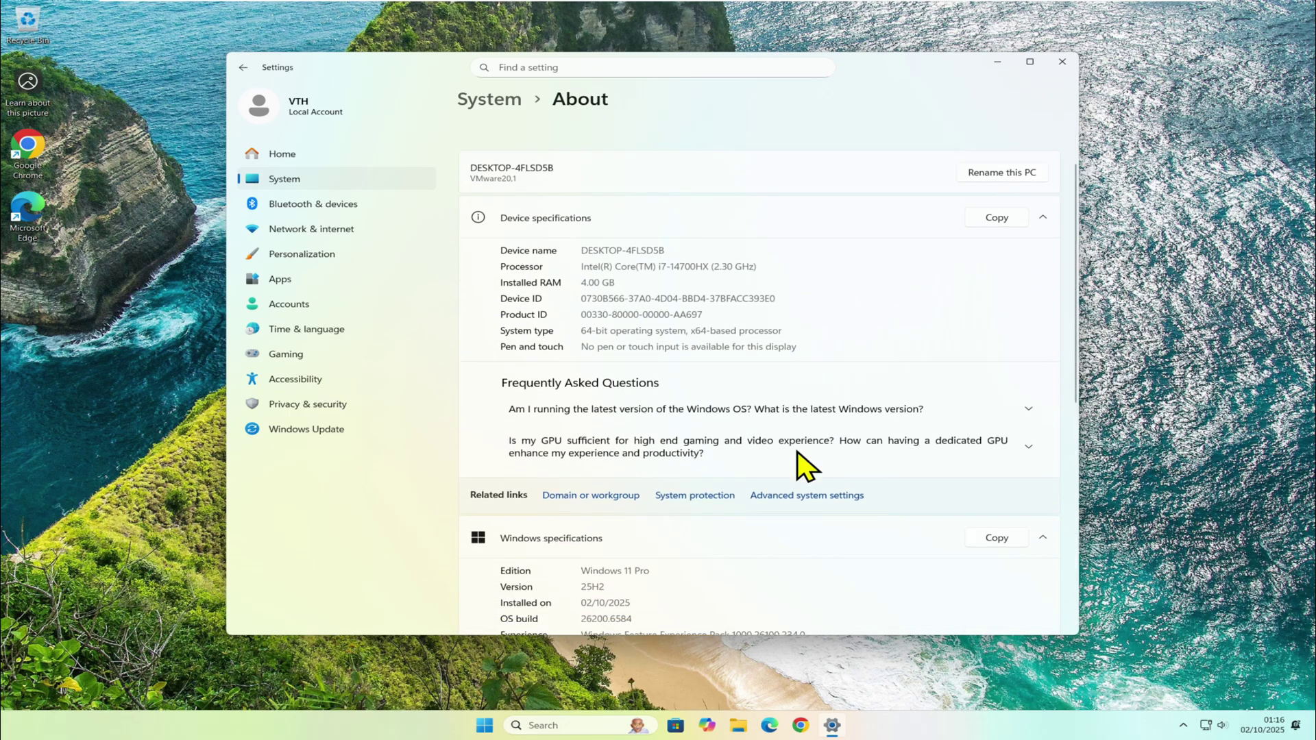
{"action": "scroll", "coordinate": [806, 466], "scroll_direction": "down", "scroll_amount": 2}
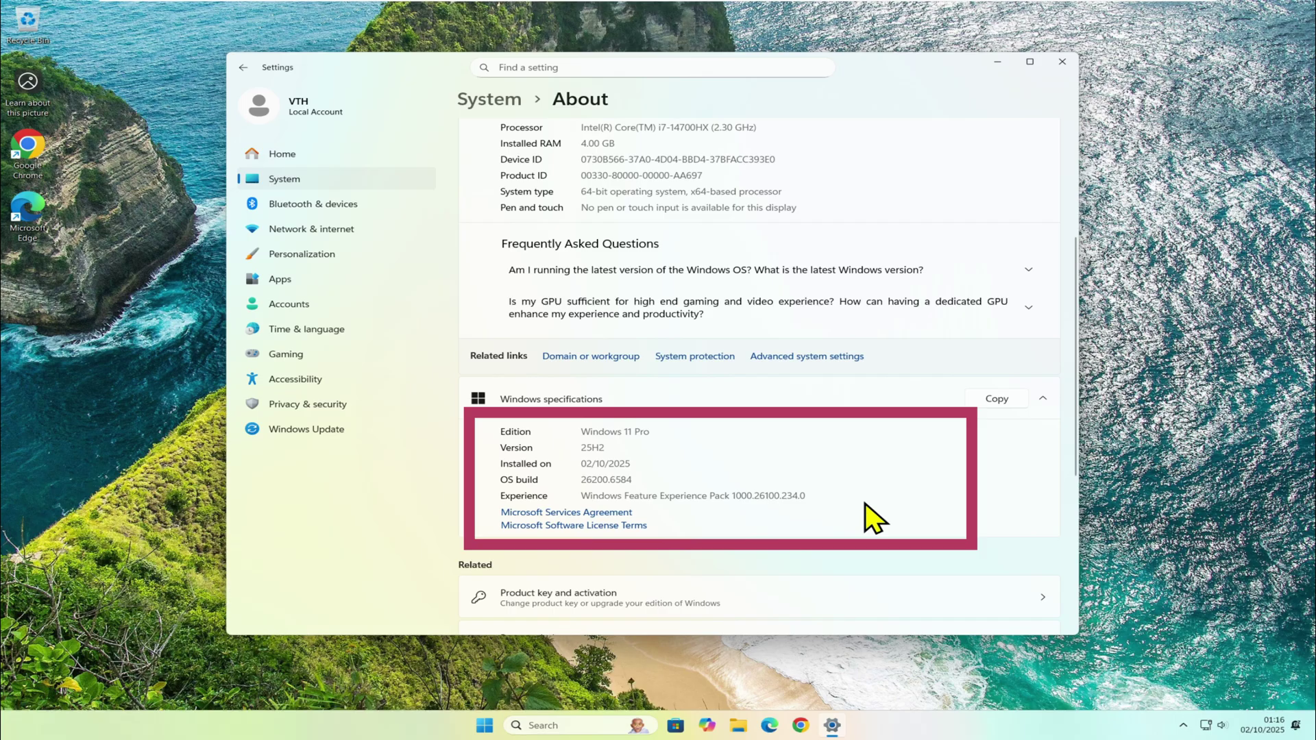
- Close Settings and delete Windows 11 25H2.iso from the Documents folder
{"action": "left_click", "coordinate": [1063, 67]}
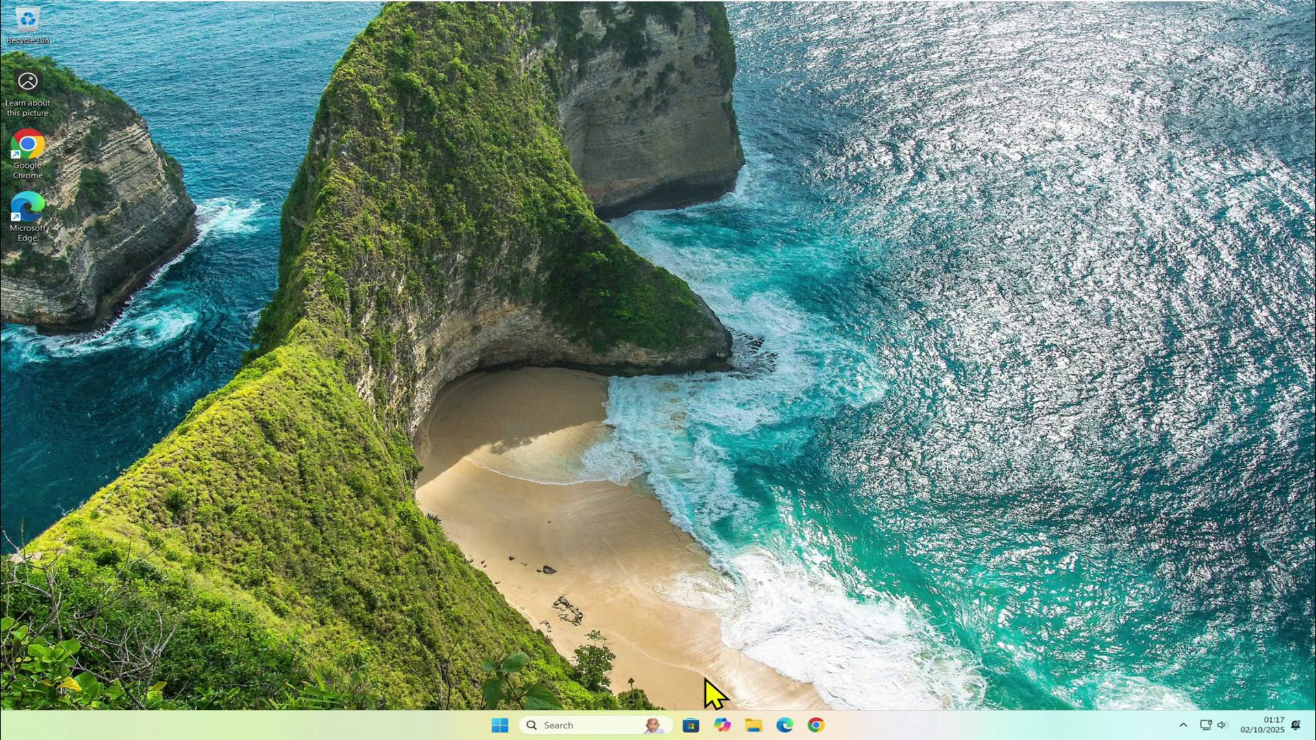
{"action": "left_click", "coordinate": [754, 726]}
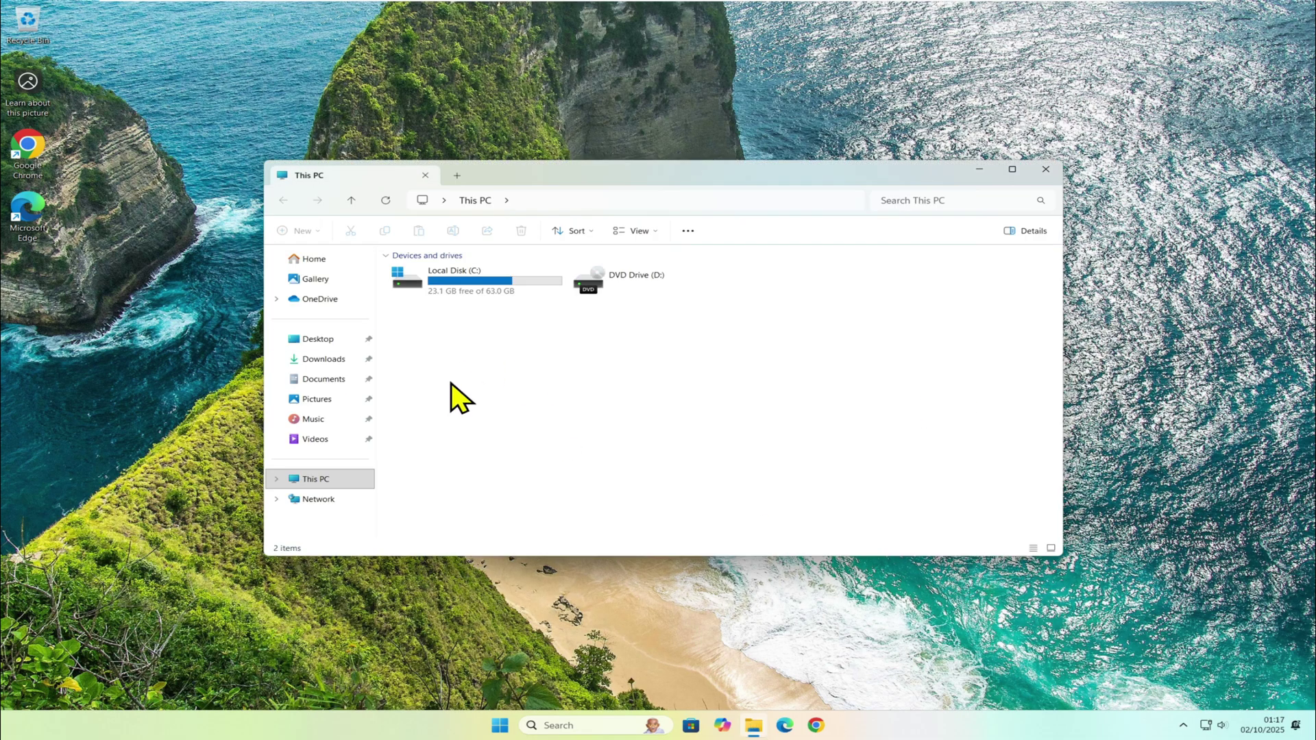
{"action": "left_click", "coordinate": [322, 379]}
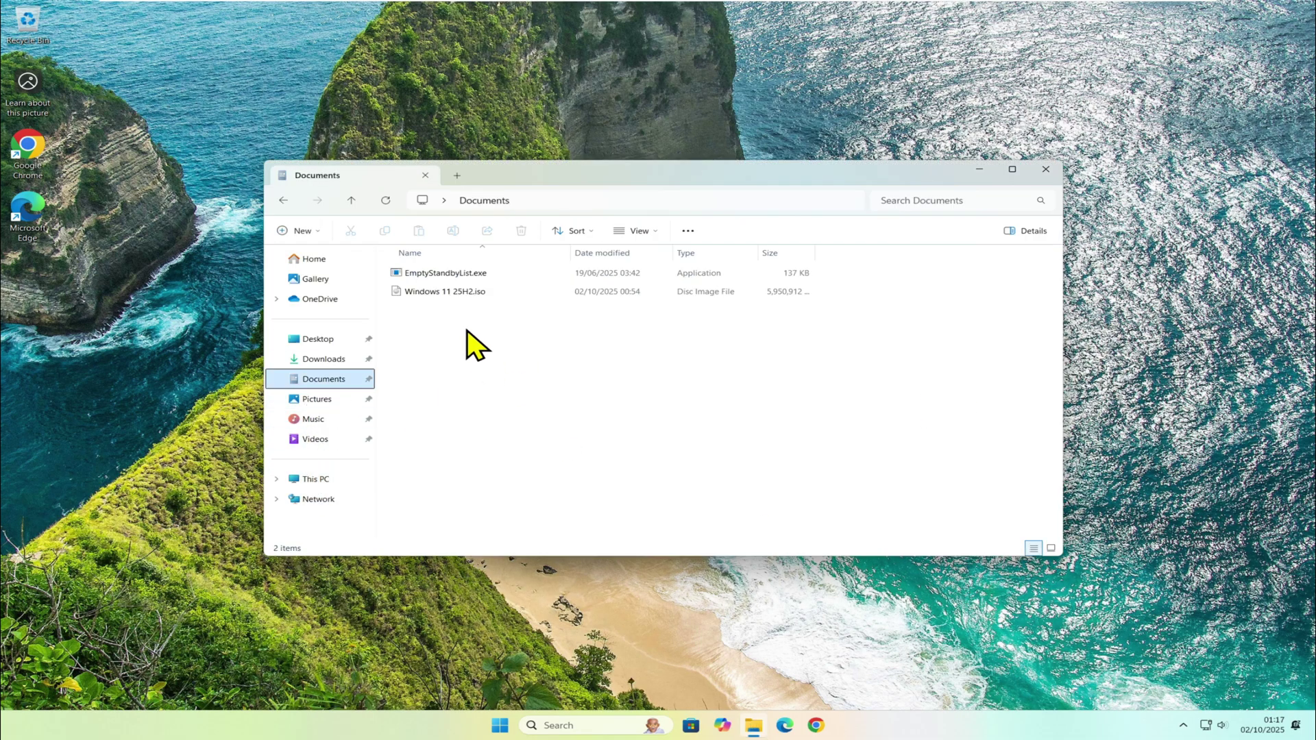
{"action": "right_click", "coordinate": [451, 293]}
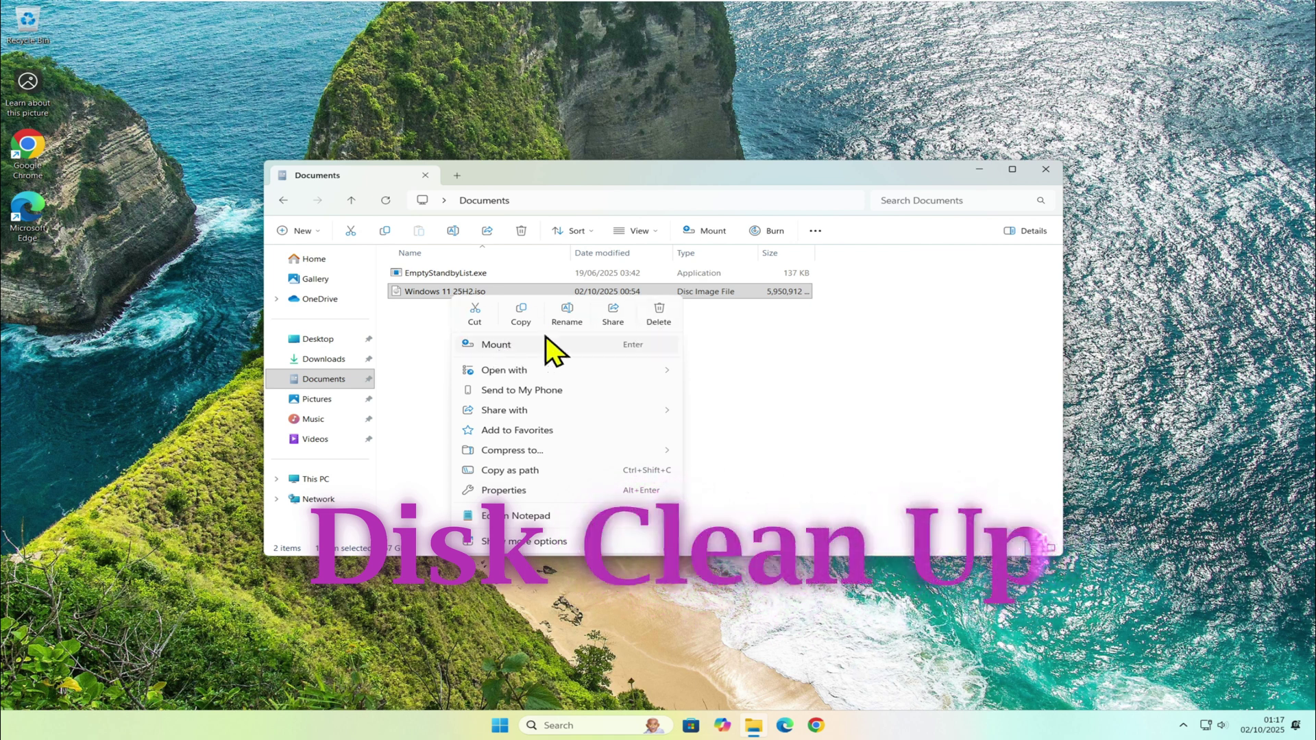
{"action": "left_click", "coordinate": [660, 319]}
{"action": "left_click", "coordinate": [365, 332]}
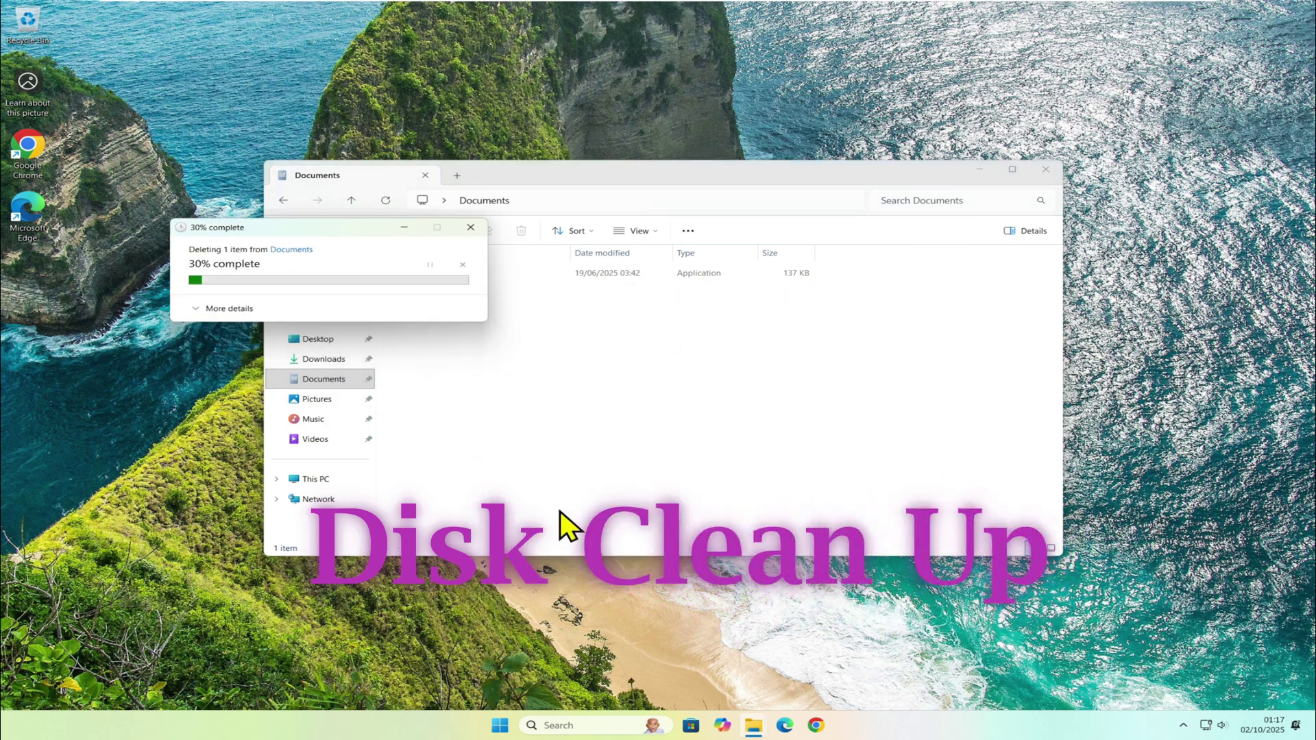
- Search 'disk' and launch Disk Clean-up for drive C
{"action": "left_click", "coordinate": [565, 725]}
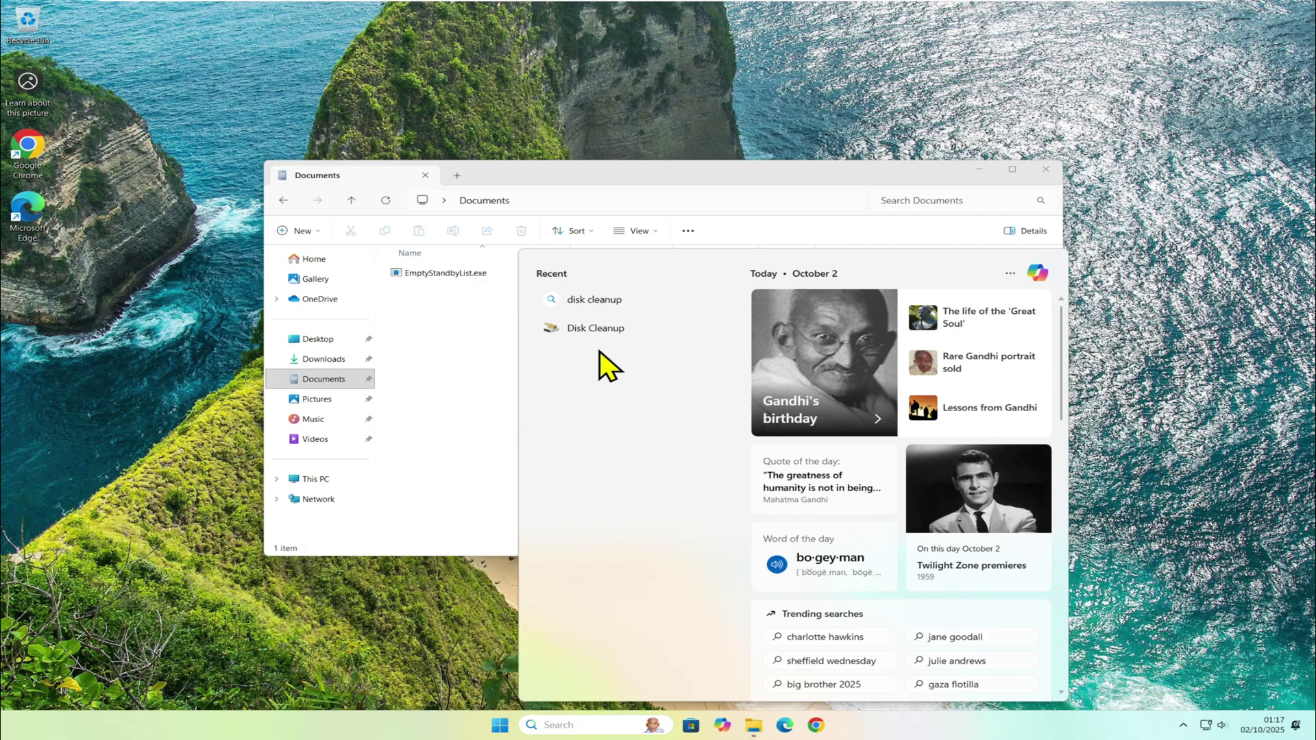
{"action": "type", "text": "di"}
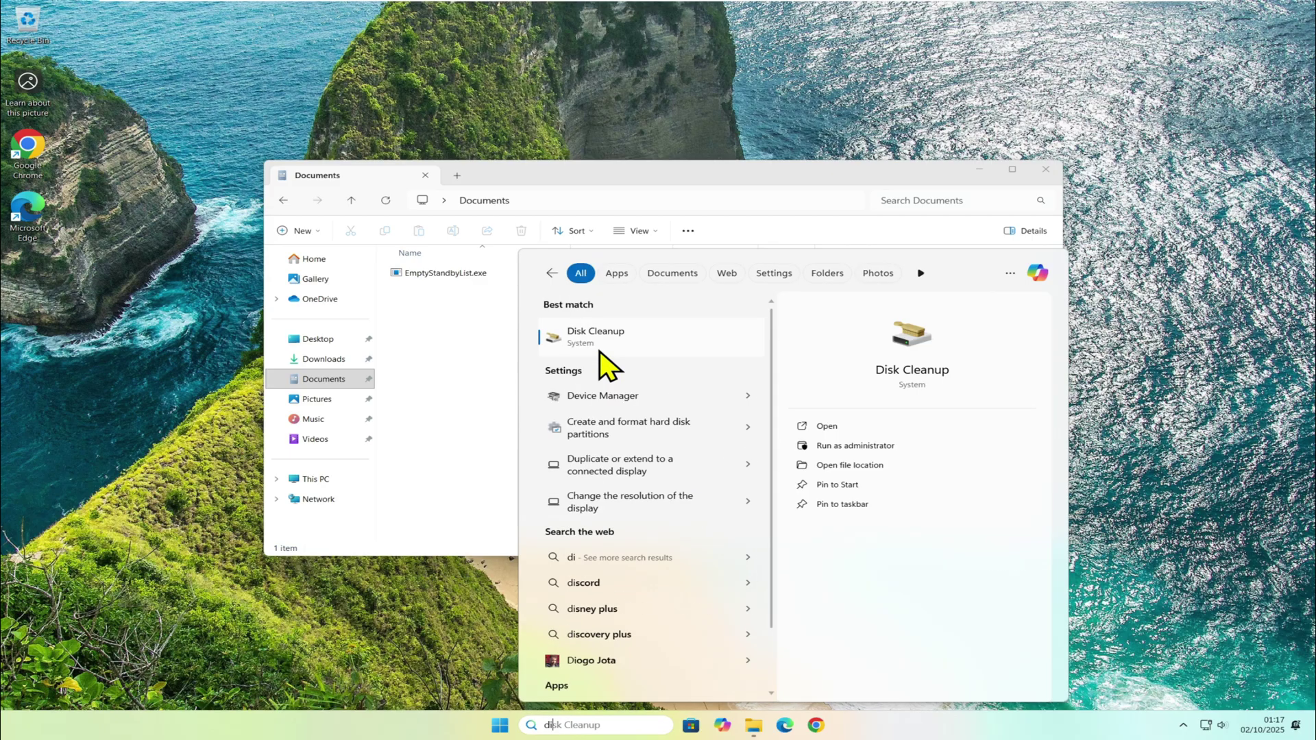
{"action": "type", "text": "sk"}
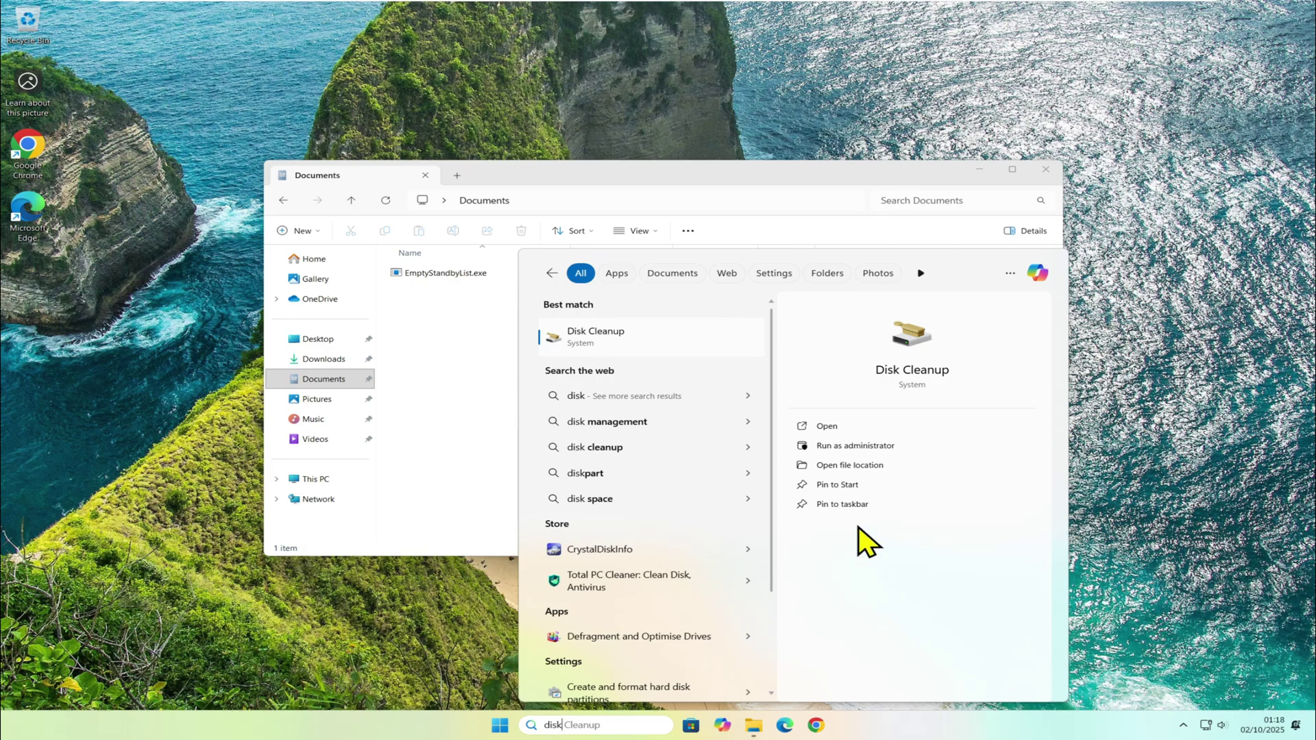
{"action": "key", "text": "Return"}
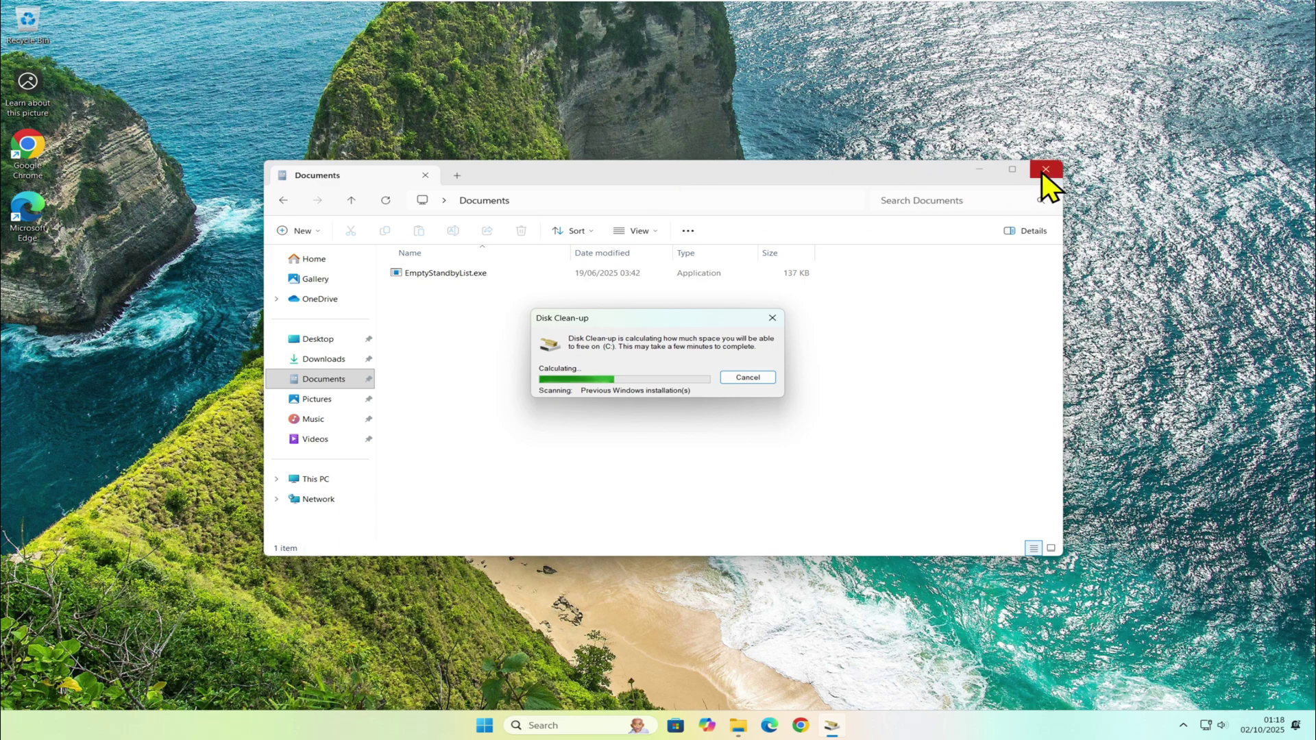
- Tick DirectX Shader Cache and the other unchecked Disk Clean-up categories, totalling 14.7 GB, then open Settings
{"action": "left_click", "coordinate": [301, 480]}
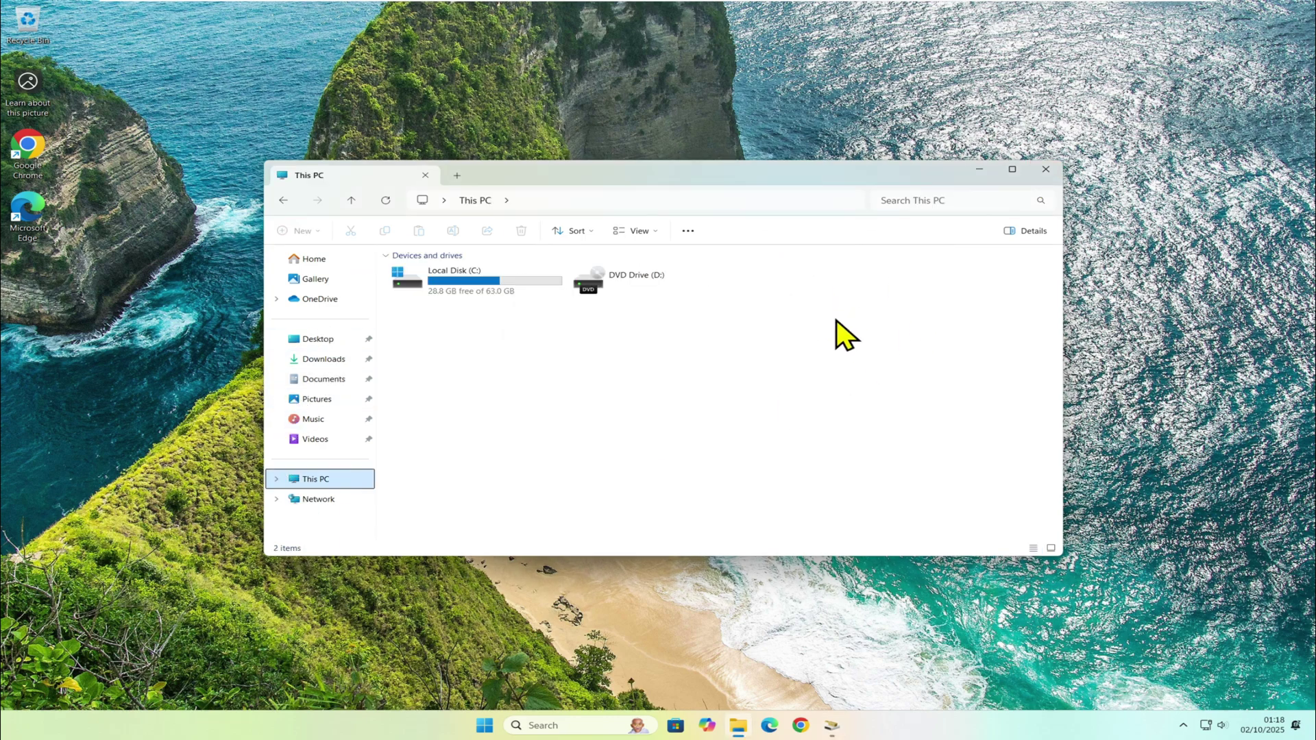
{"action": "left_click", "coordinate": [831, 725]}
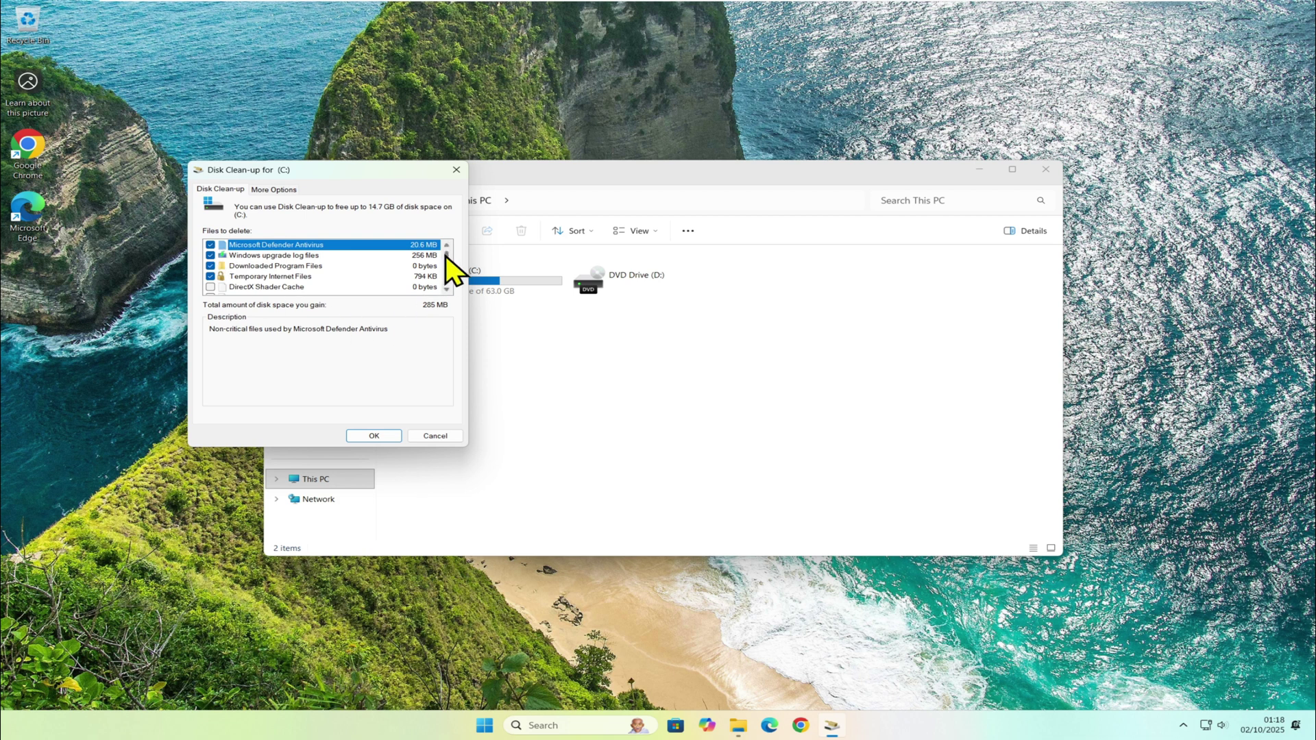
{"action": "left_click_drag", "start_coordinate": [445, 256], "coordinate": [446, 297]}
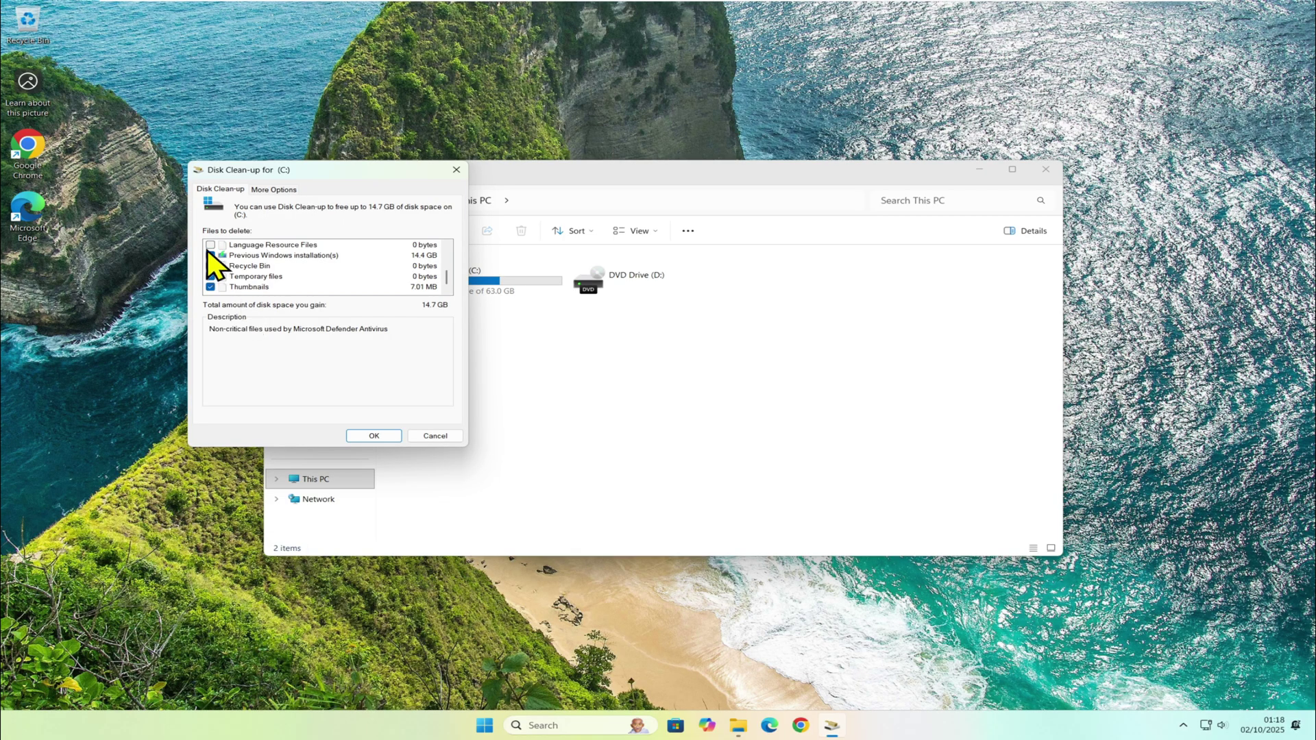
{"action": "left_click_drag", "start_coordinate": [447, 278], "coordinate": [443, 270]}
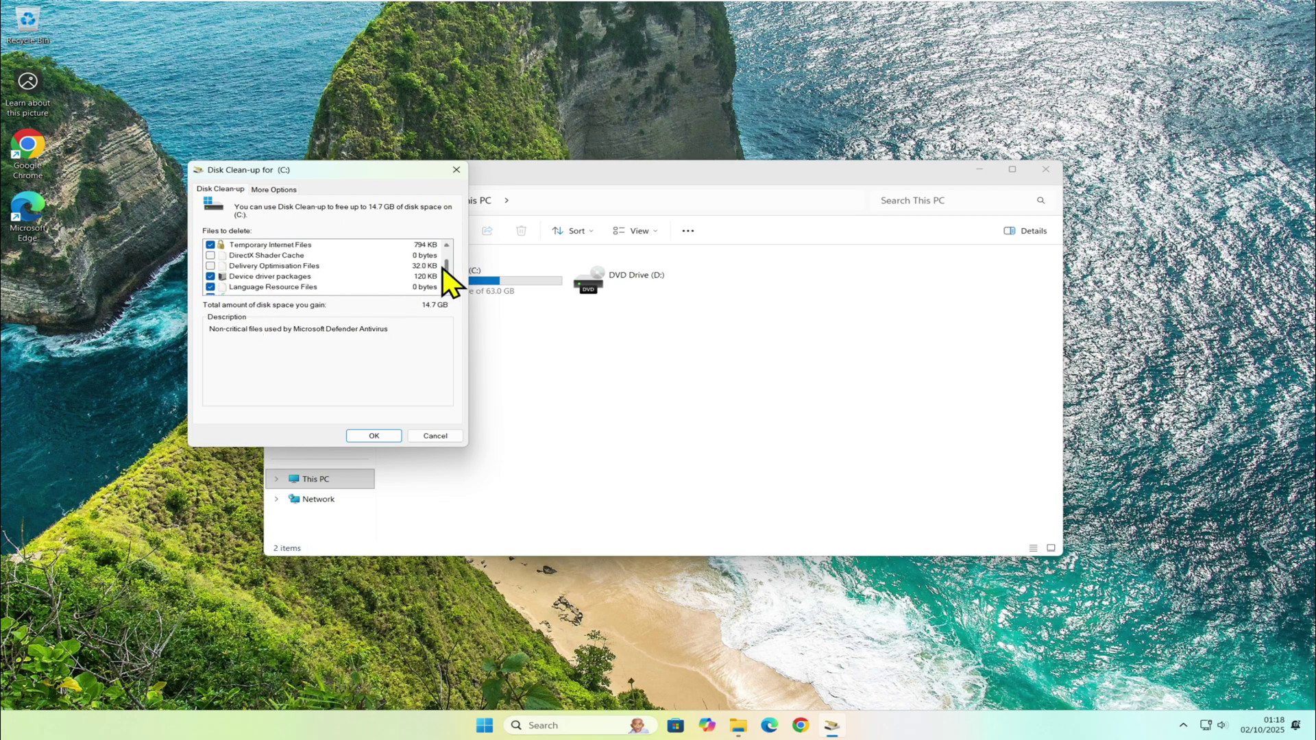
{"action": "left_click", "coordinate": [210, 256]}
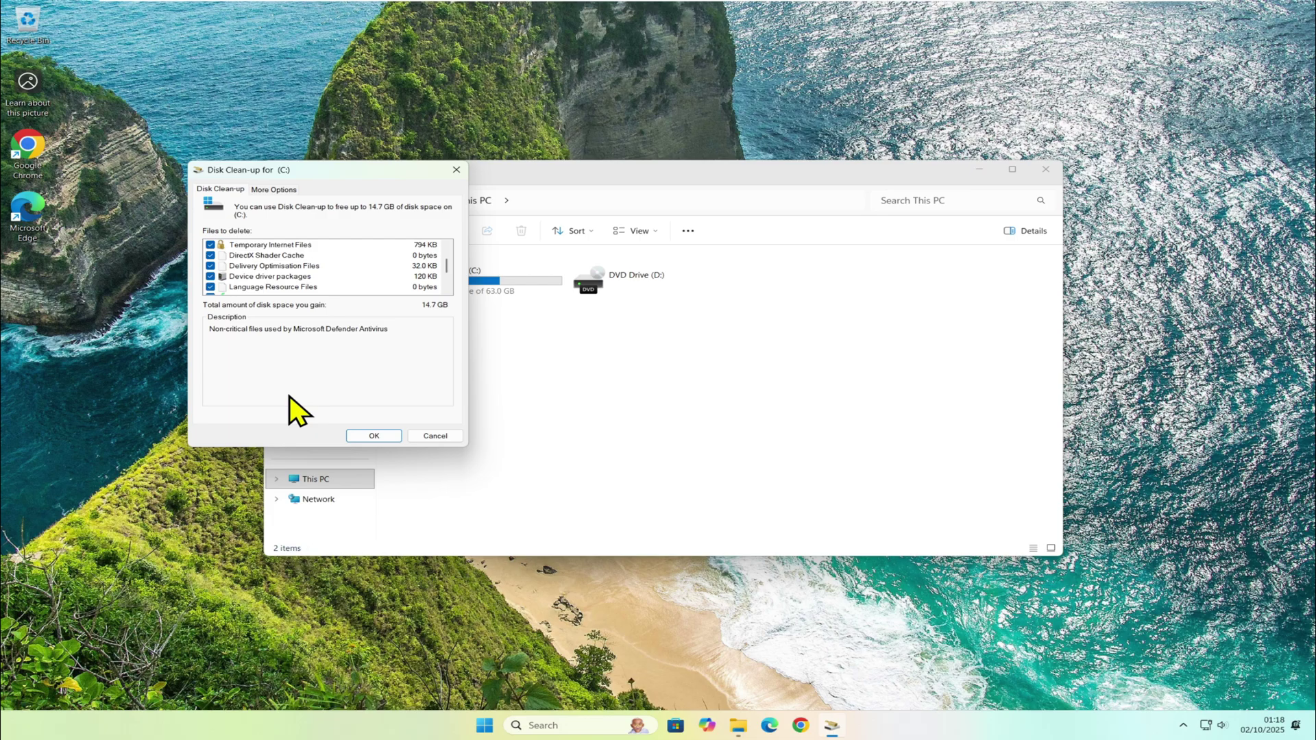
{"action": "left_click", "coordinate": [485, 726]}
{"action": "left_click", "coordinate": [828, 353]}
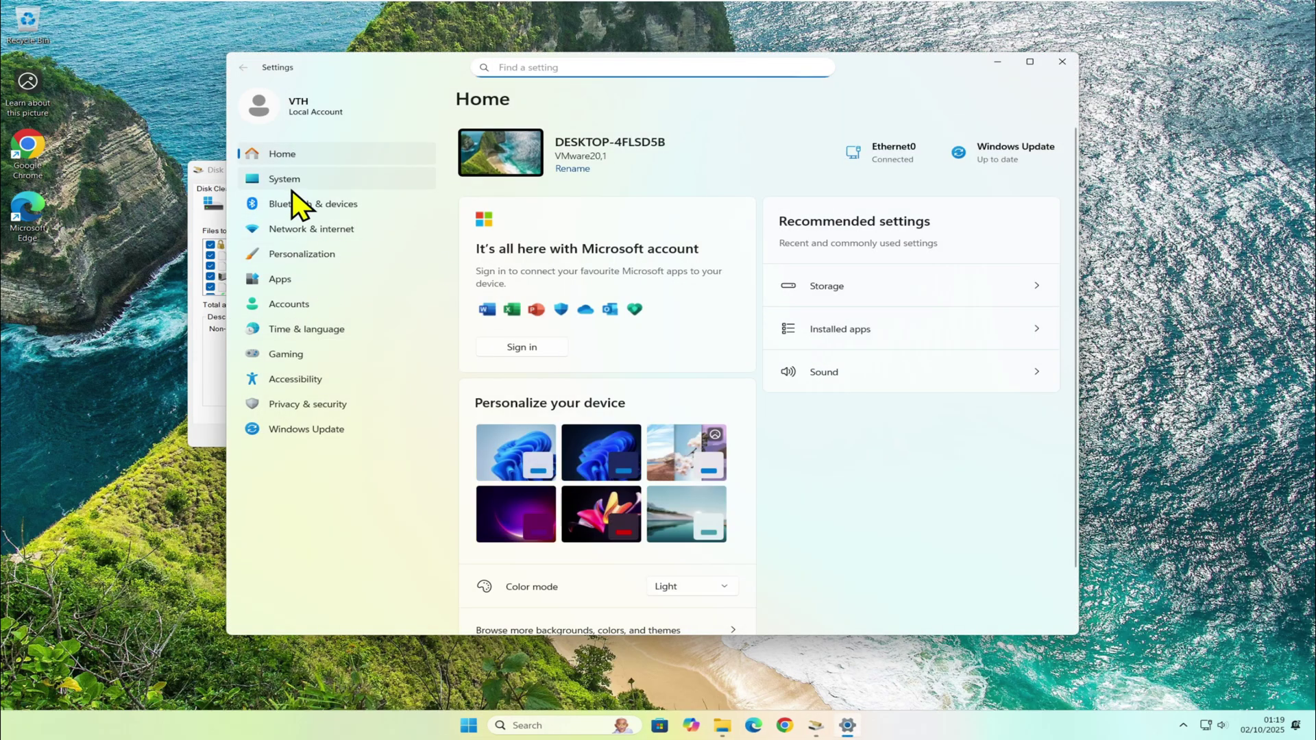
- In System › Recovery, start going back to the earlier build, then cancel at the warnings page
{"action": "left_click", "coordinate": [291, 184]}
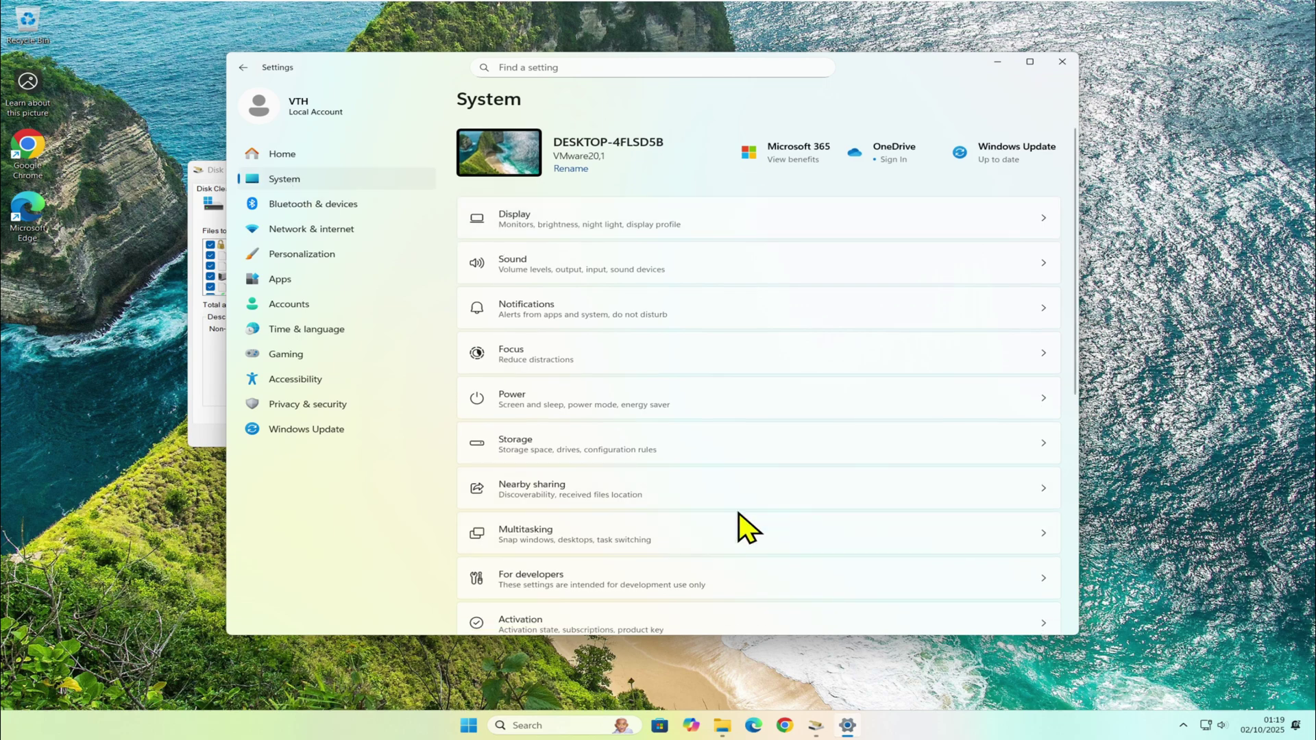
{"action": "scroll", "coordinate": [740, 528], "scroll_direction": "down", "scroll_amount": 3}
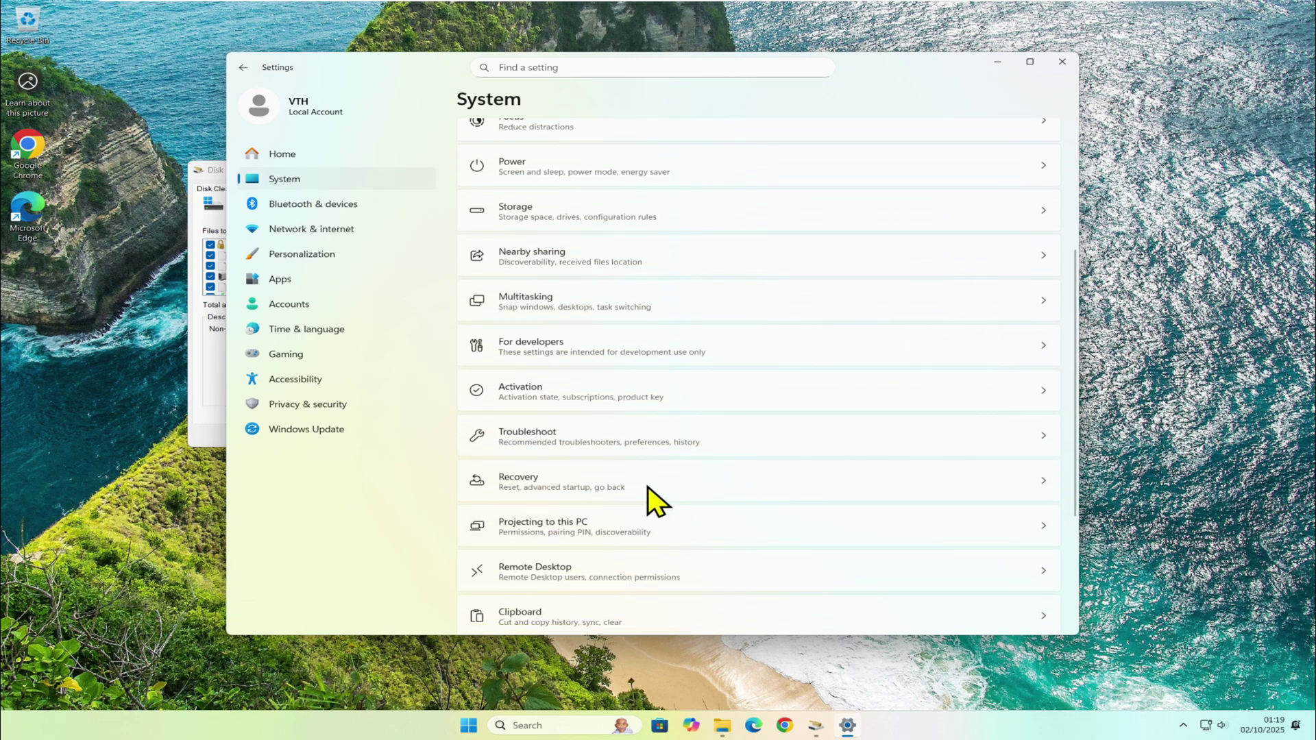
{"action": "left_click", "coordinate": [1018, 481]}
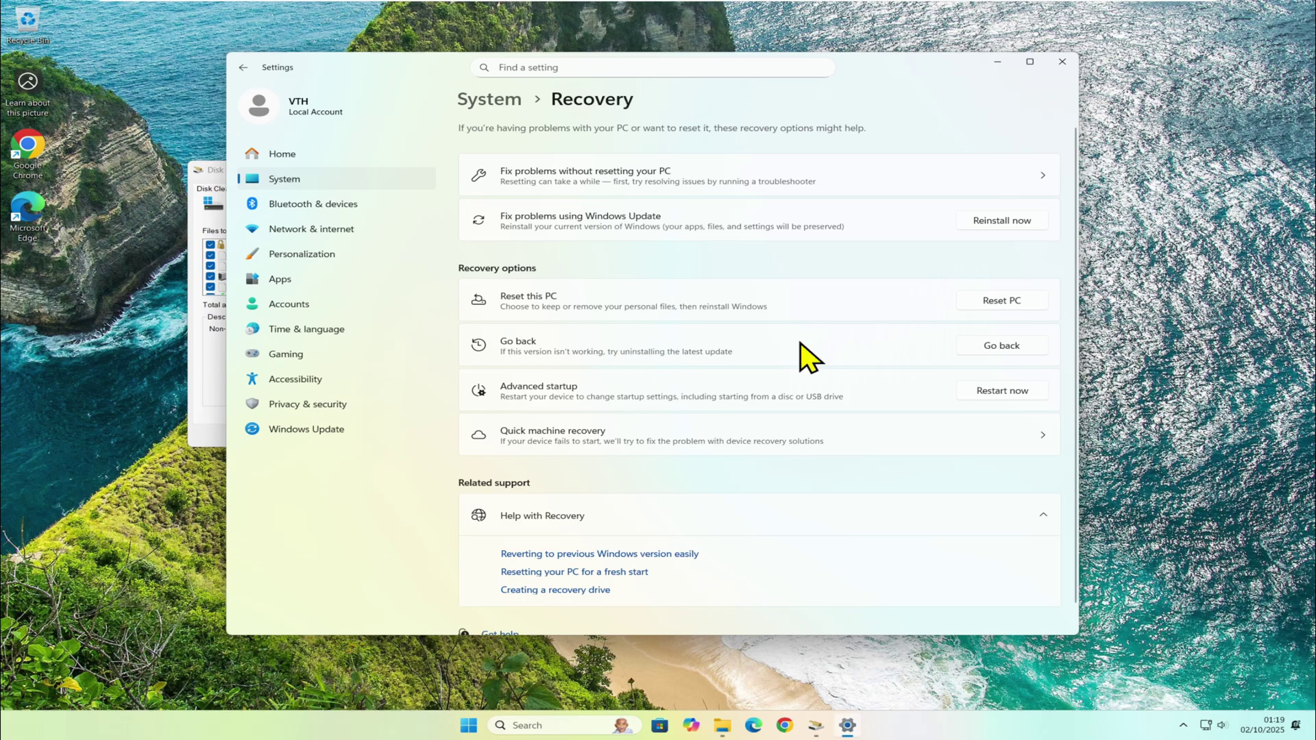
{"action": "left_click", "coordinate": [1004, 346]}
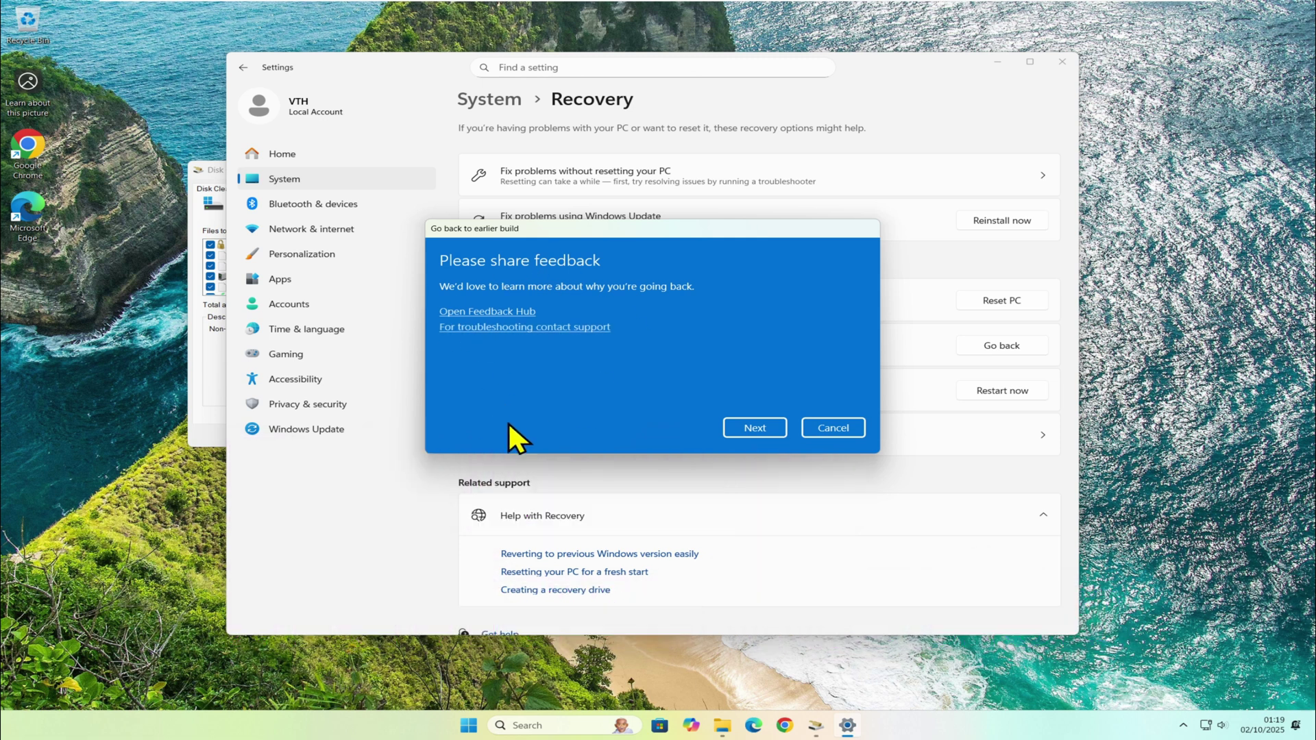
{"action": "left_click", "coordinate": [775, 427]}
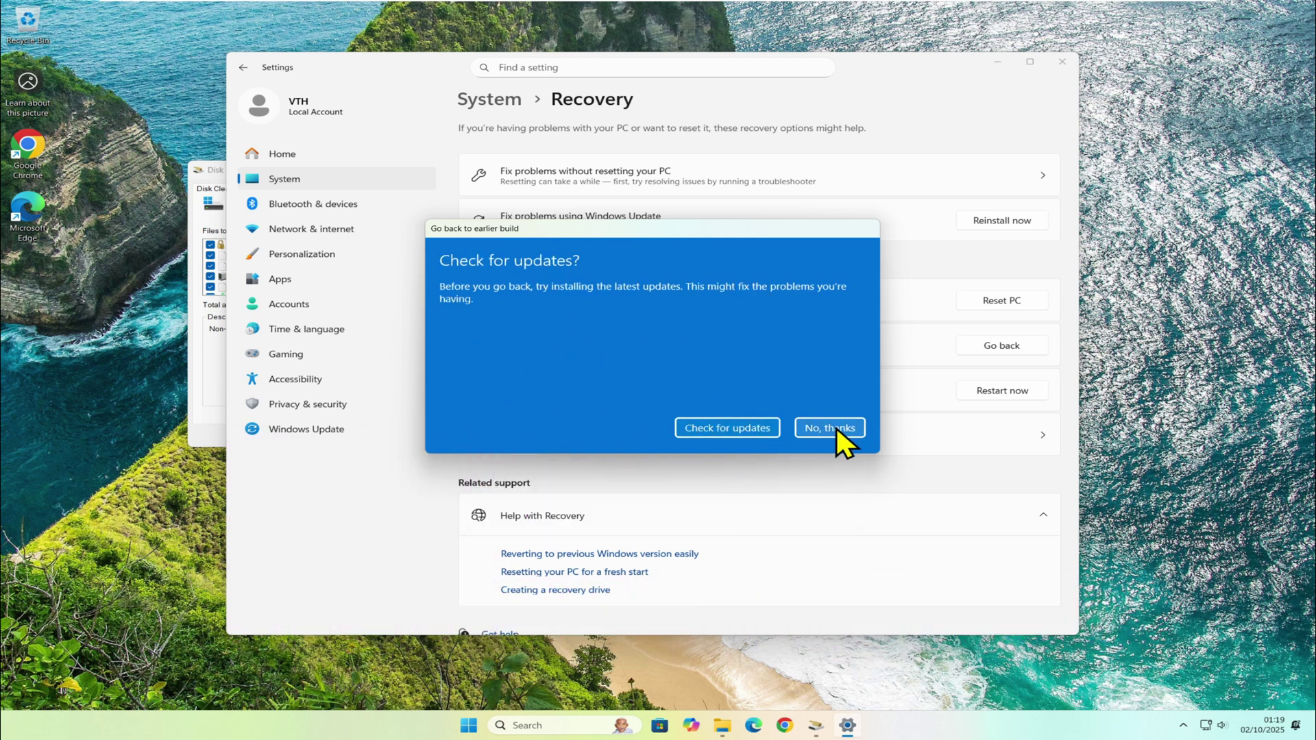
{"action": "left_click", "coordinate": [798, 422]}
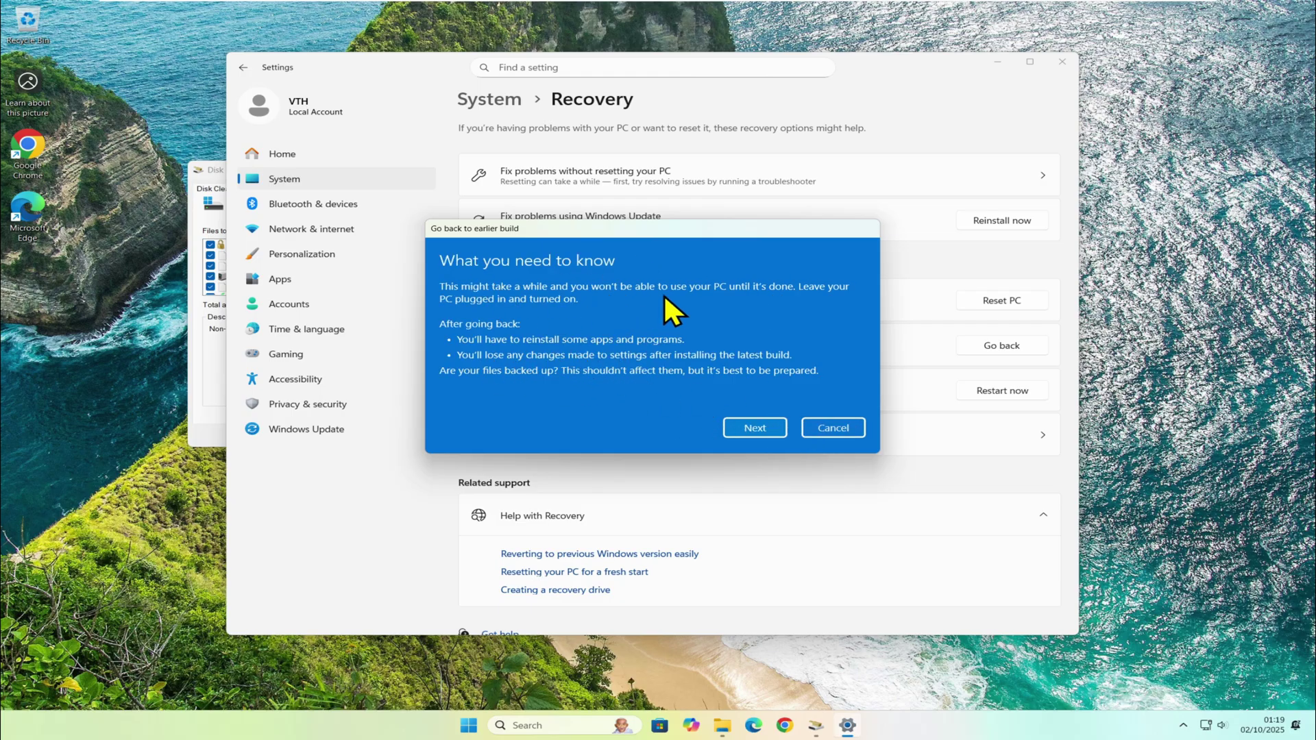
{"action": "left_click", "coordinate": [842, 439]}
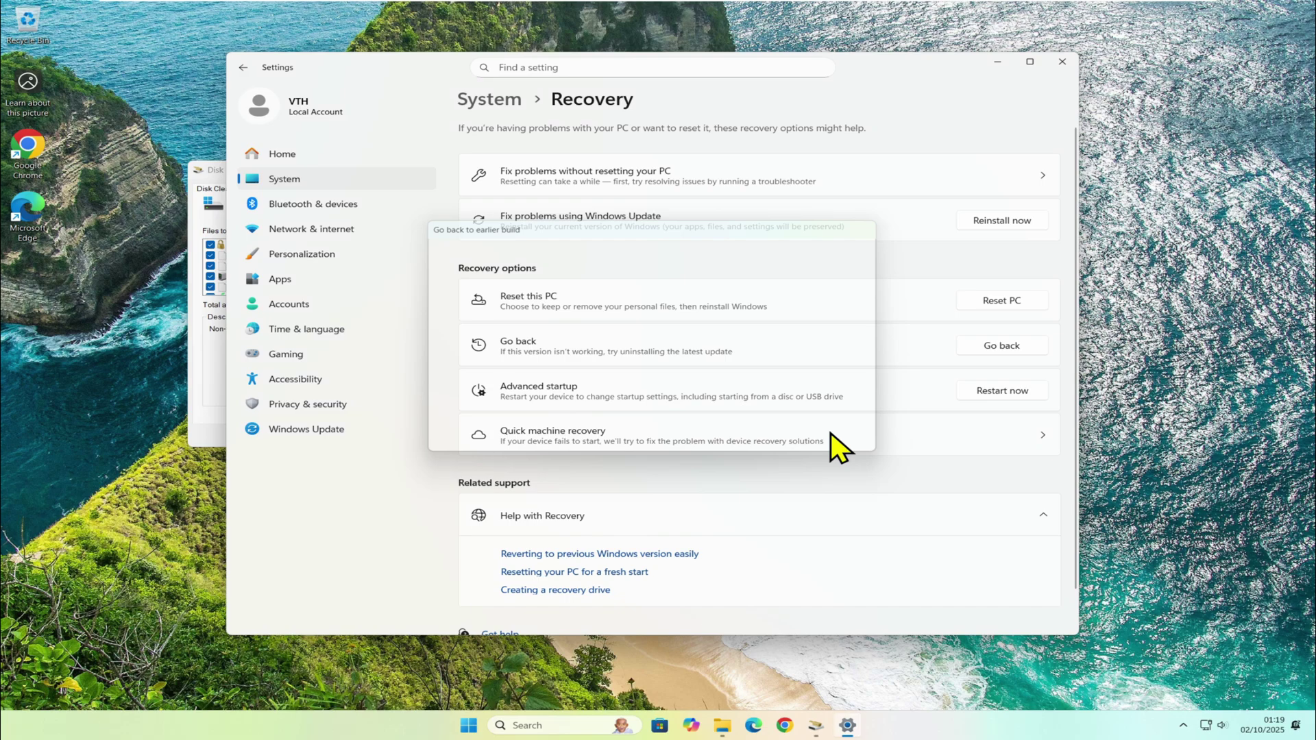
- Delete the ticked files, including Previous Windows installation(s), and refresh This PC to show C: at 38.5 GB free
{"action": "left_click", "coordinate": [1067, 59]}
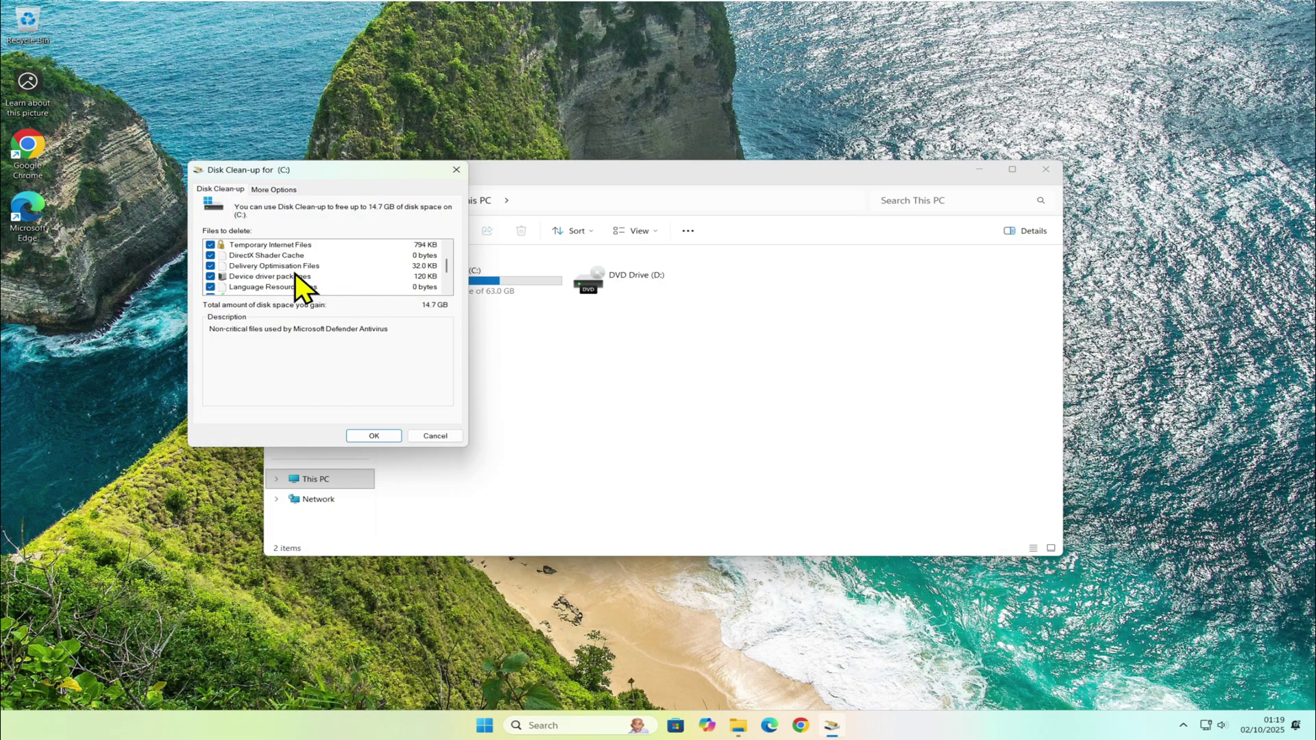
{"action": "scroll", "coordinate": [452, 273], "scroll_direction": "down", "scroll_amount": 1}
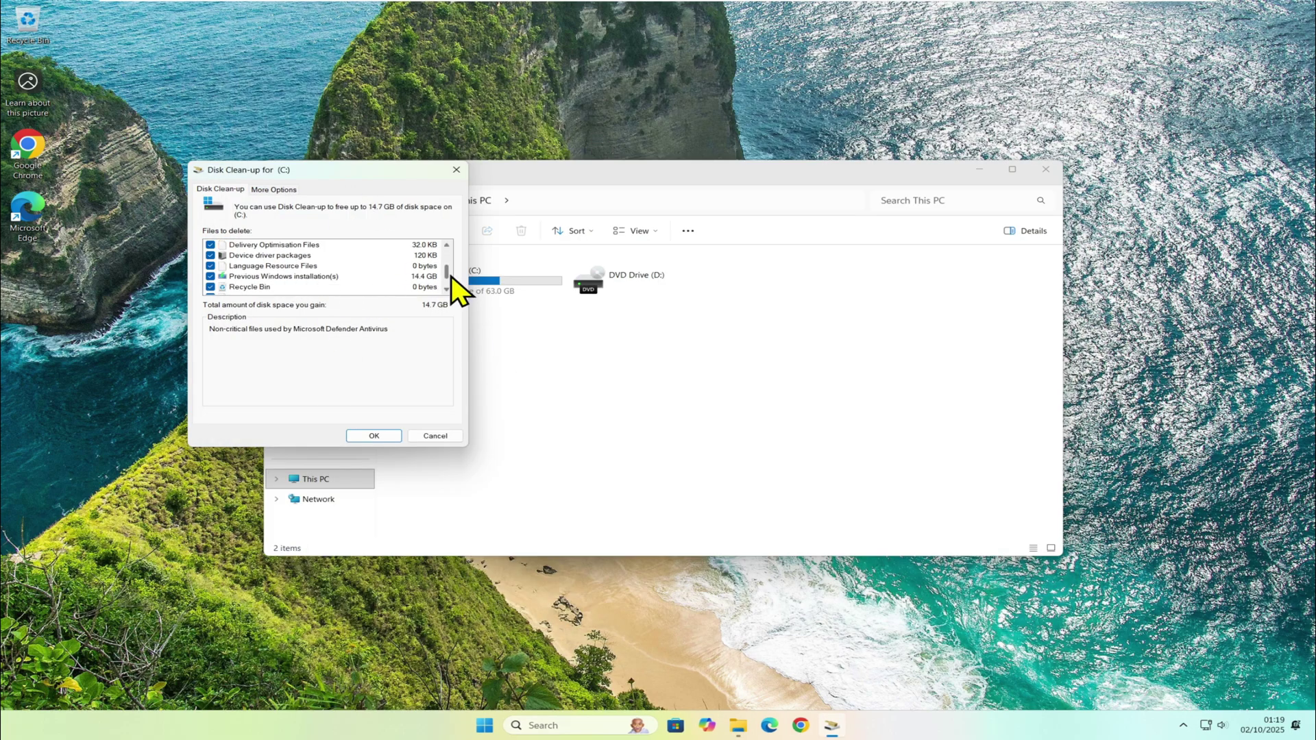
{"action": "left_click", "coordinate": [376, 436]}
{"action": "left_click", "coordinate": [673, 371]}
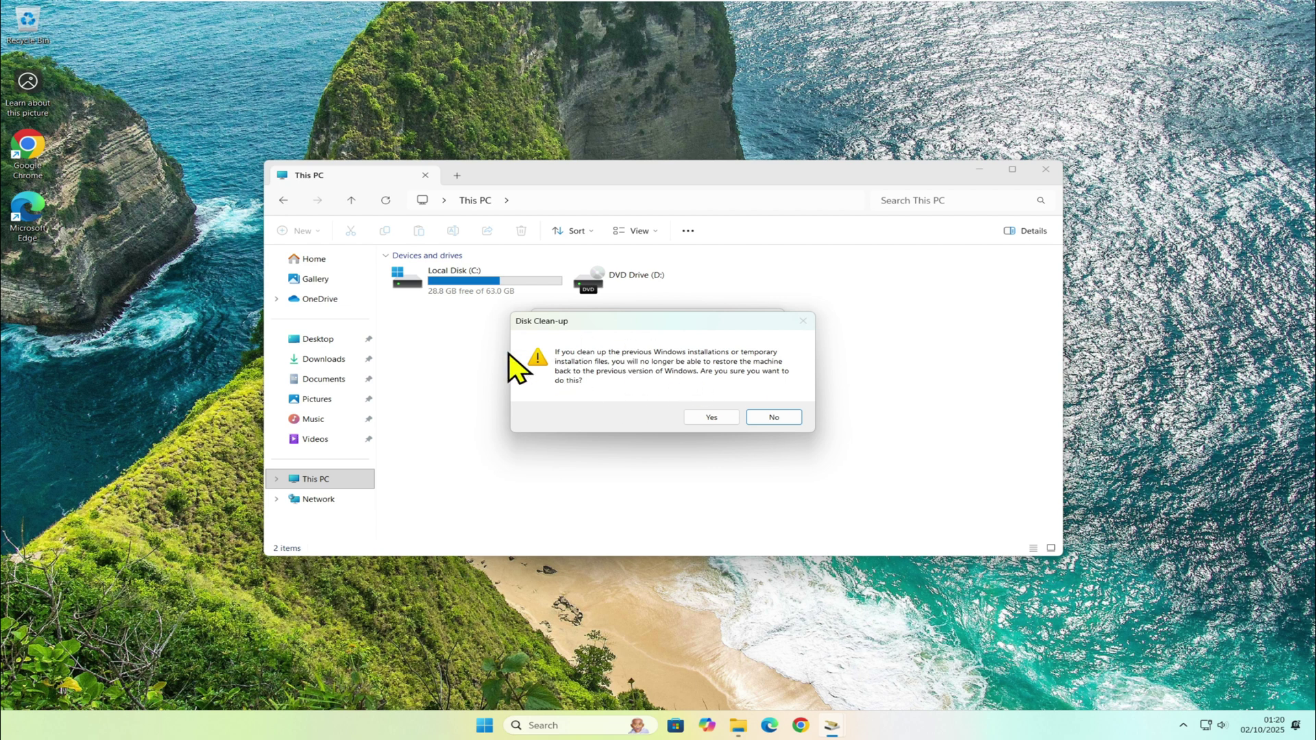
{"action": "left_click", "coordinate": [706, 417]}
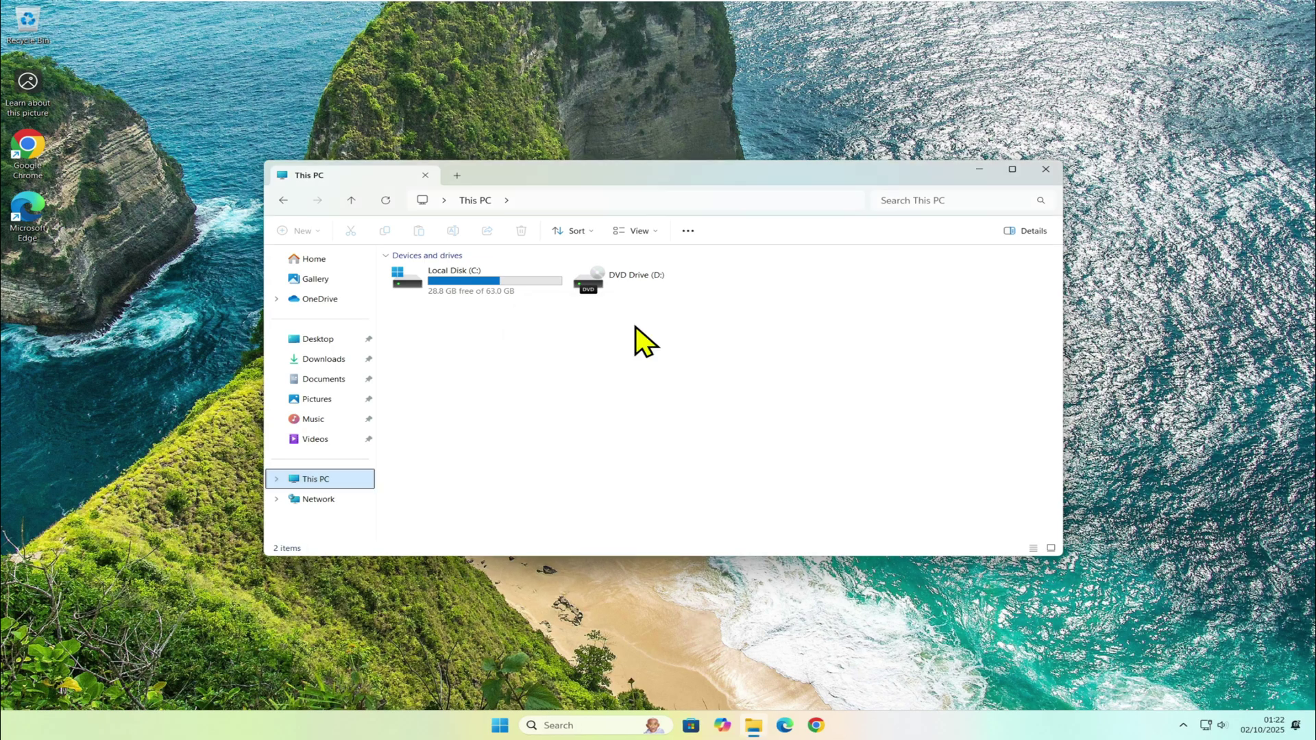
{"action": "left_click", "coordinate": [385, 199]}
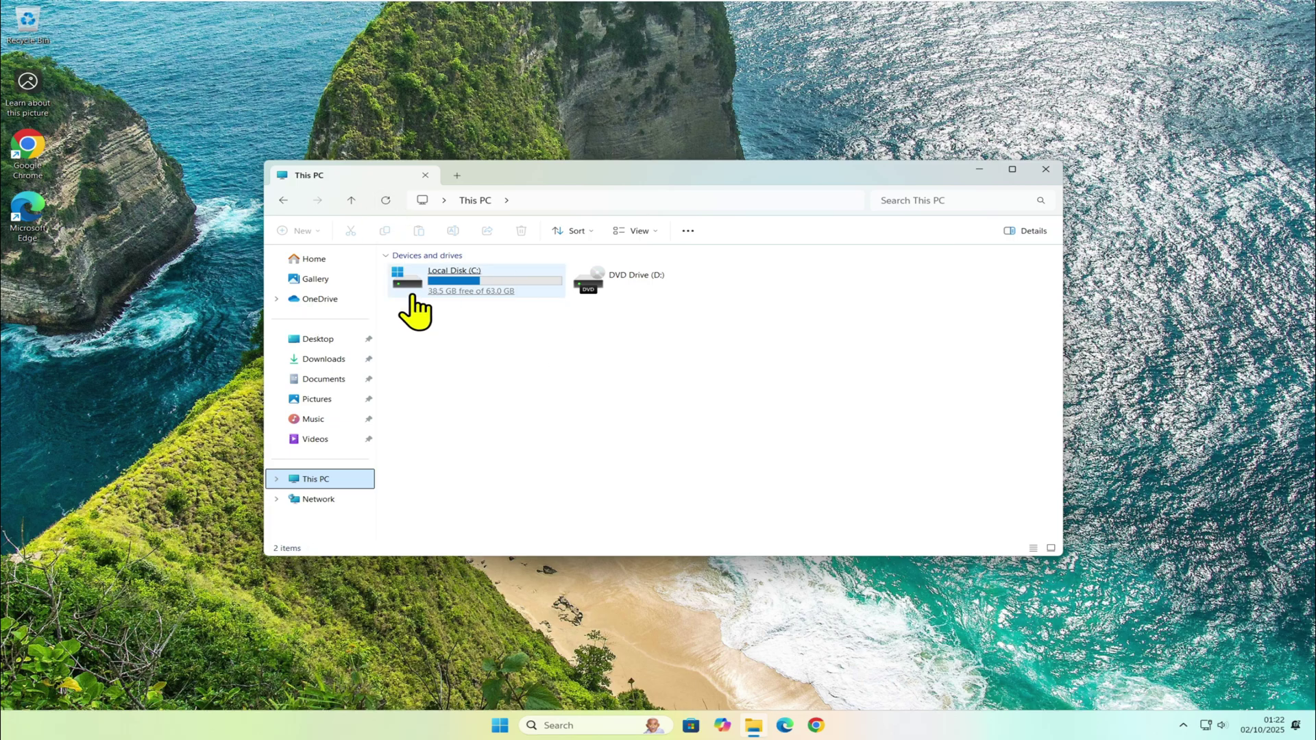